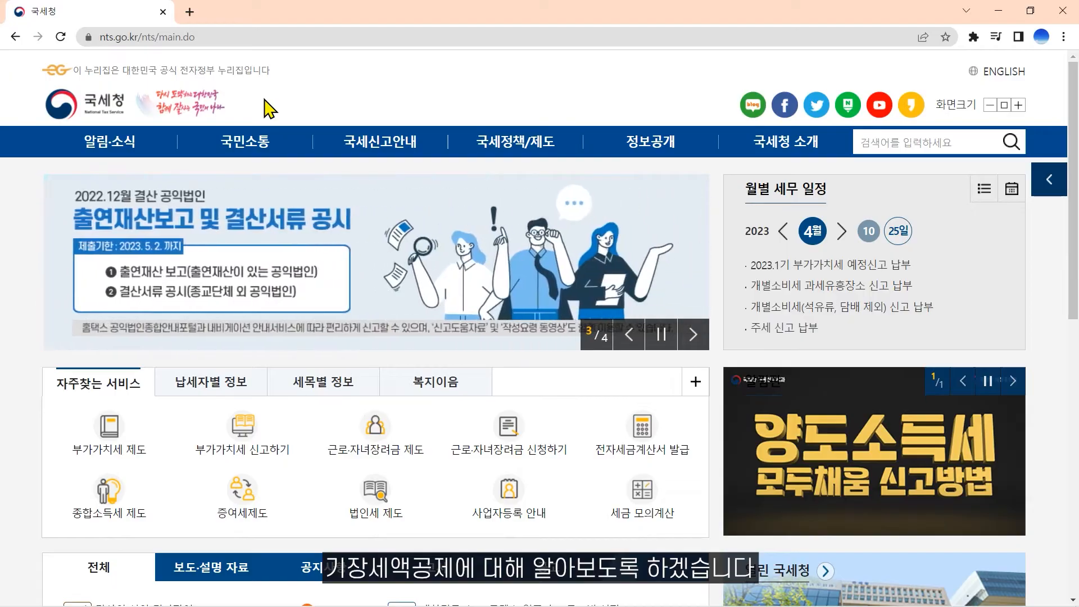
Step: Open the 간편장부 안내 page on the National Tax Service site and read the eligibility criteria, benefits and industry examples
mouse_move(444, 140)
left_click(405, 213)
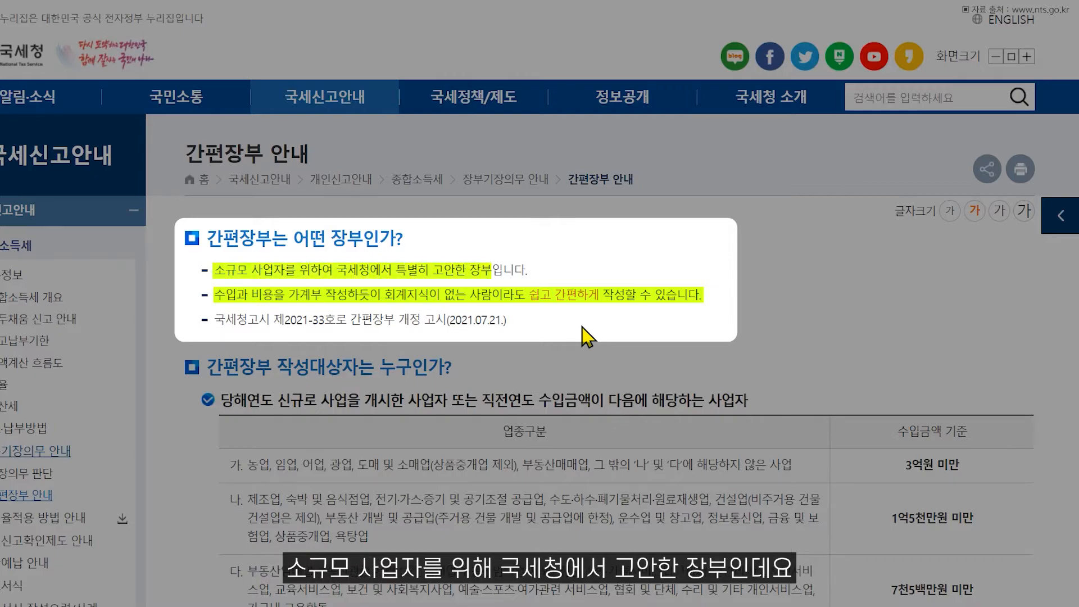
scroll(582, 327, "down", 5)
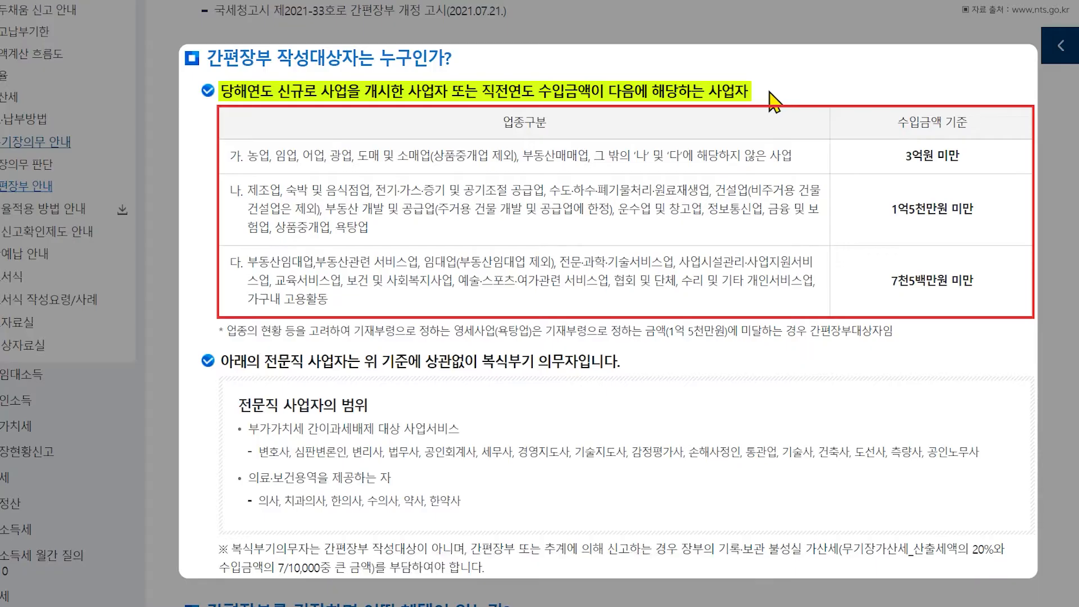
scroll(774, 102, "down", 3)
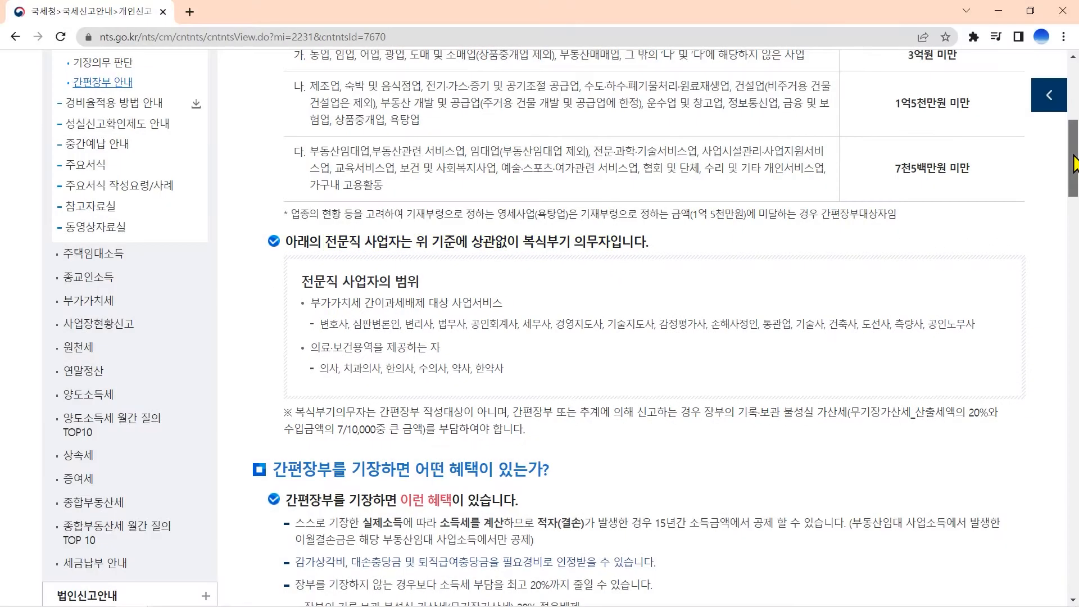
left_click_drag(1074, 163, 1073, 484)
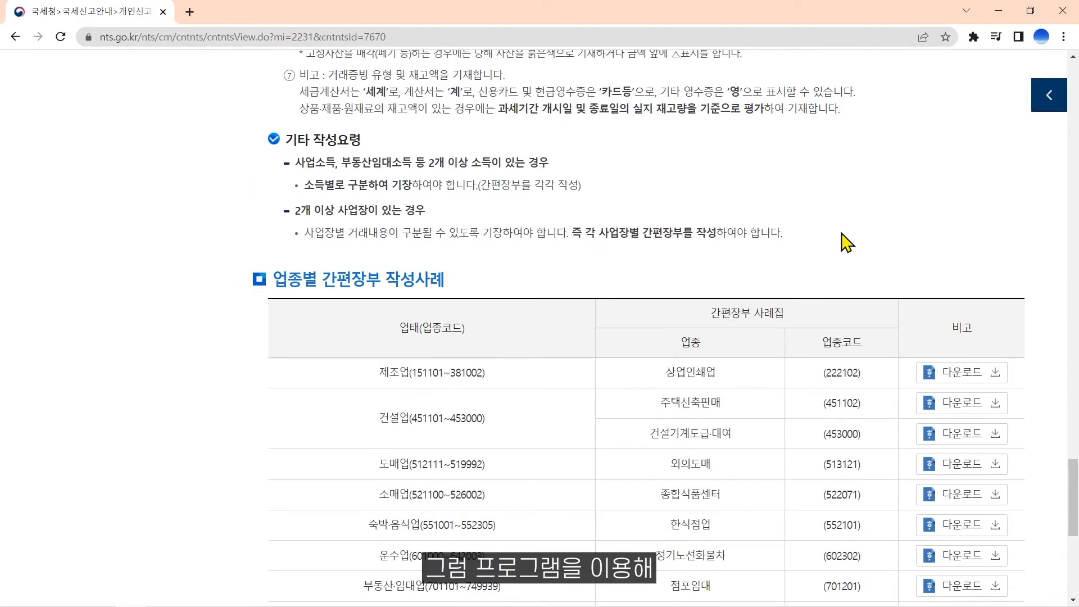
left_click(998, 10)
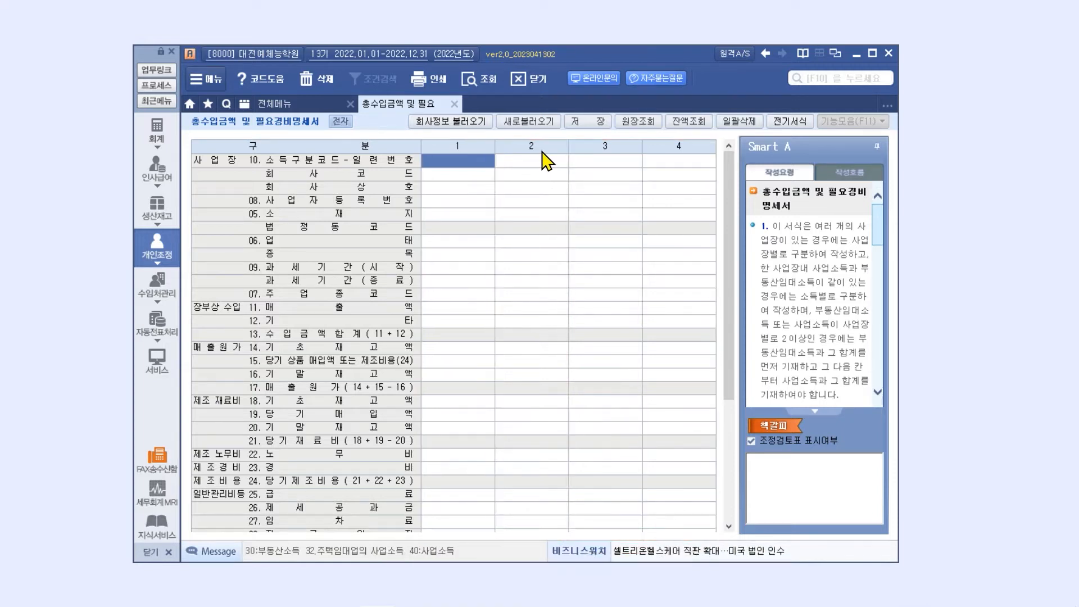
Step: Load the registered company information into the first column of the 총수입금액 및 필요경비명세서 and enter book sales (매출액) of 60,000,000
left_click(478, 124)
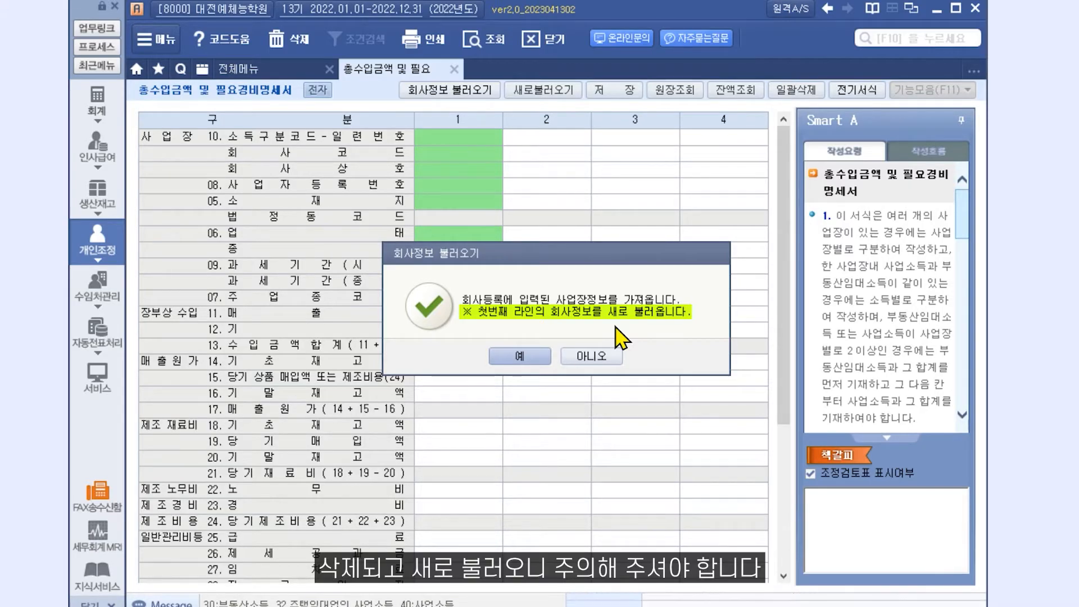
left_click(529, 362)
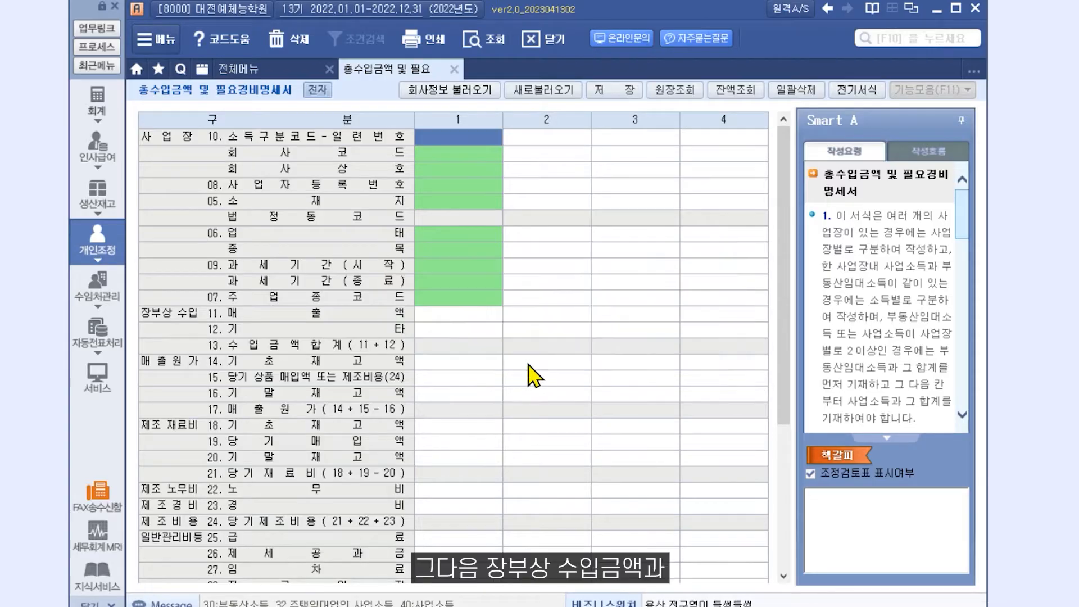
left_click(481, 315)
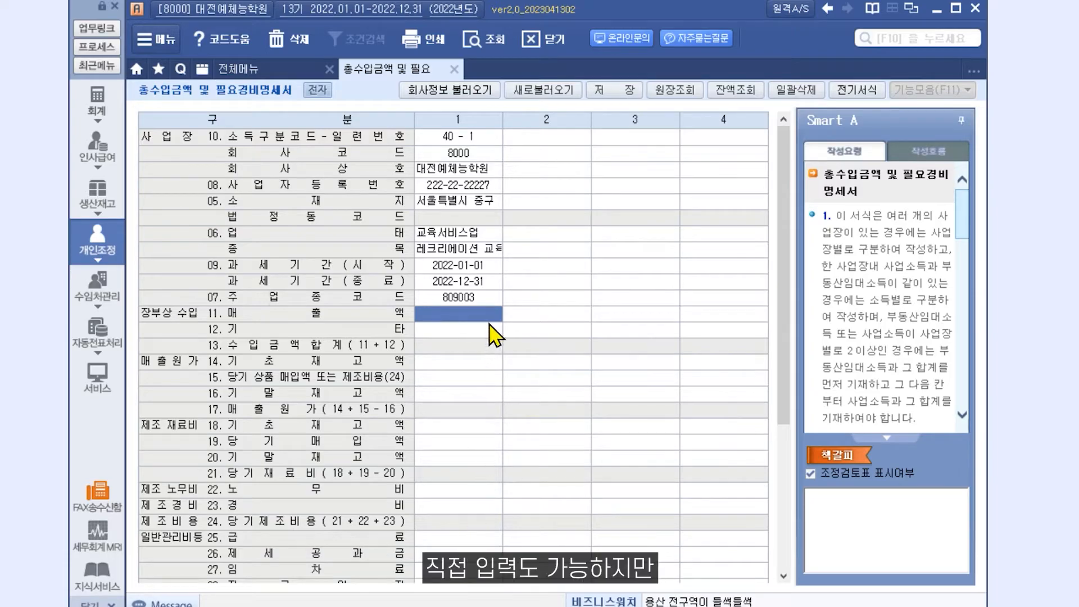
type("60000000")
key("Return")
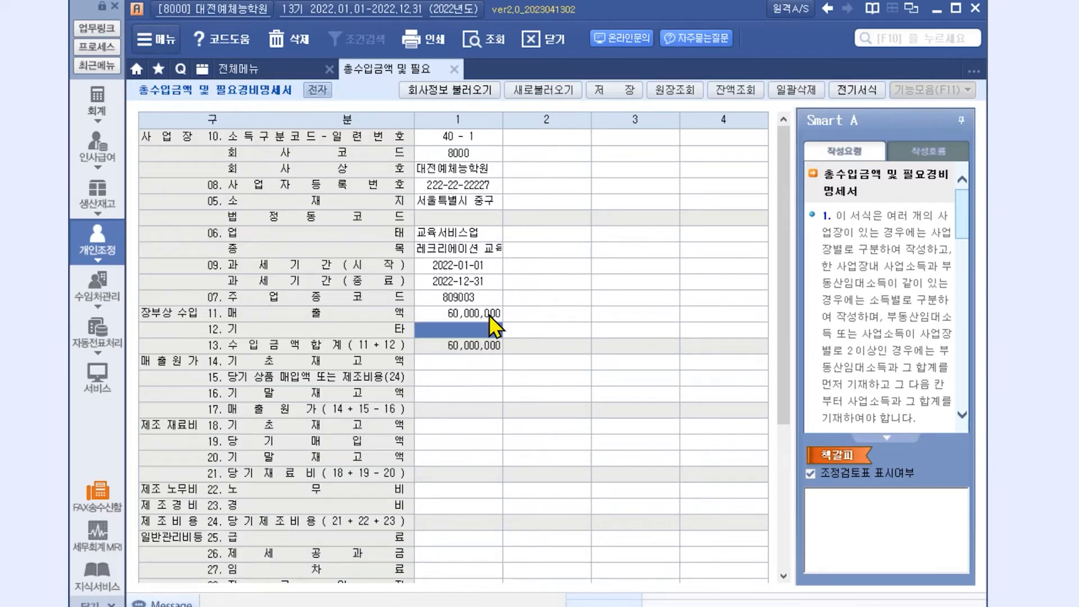
Step: Reload the first column's figures from the 표준손익(원가)계산서 and review the revenue and expense rows
left_click(531, 92)
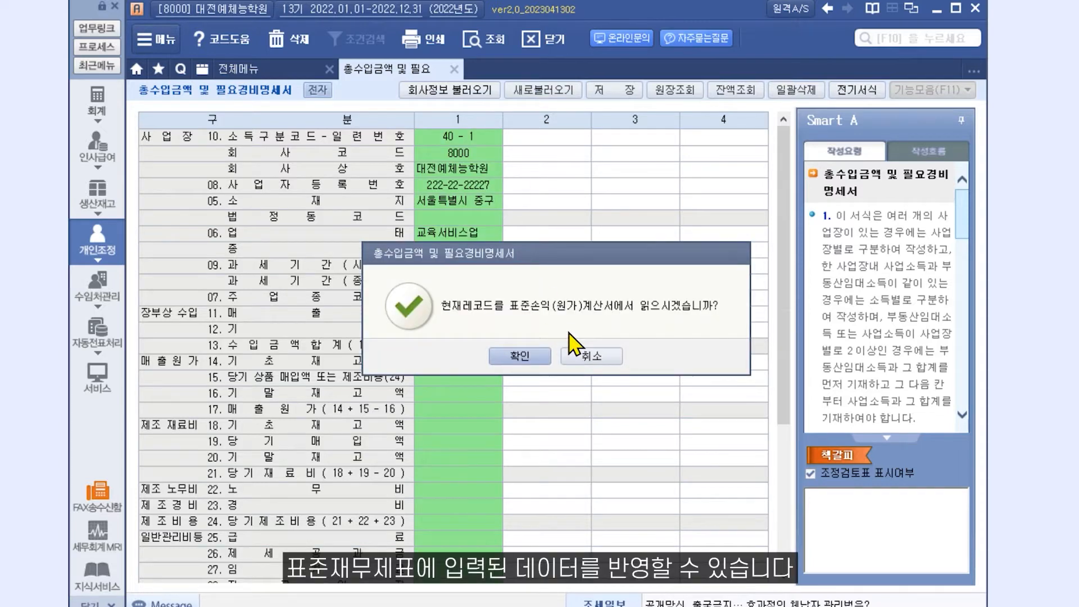
left_click(535, 360)
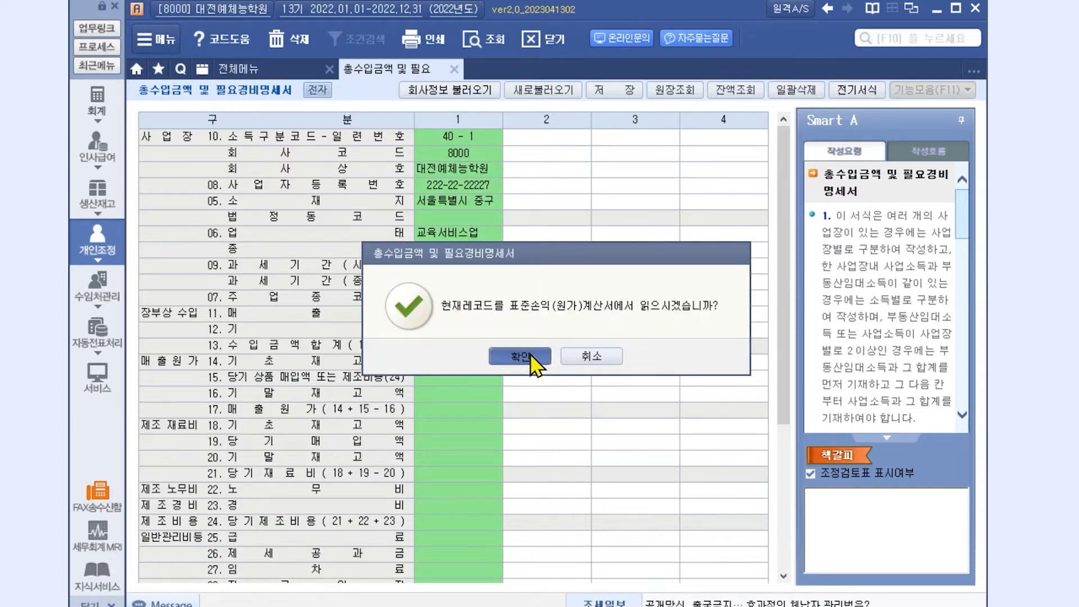
scroll(538, 368, "down", 3)
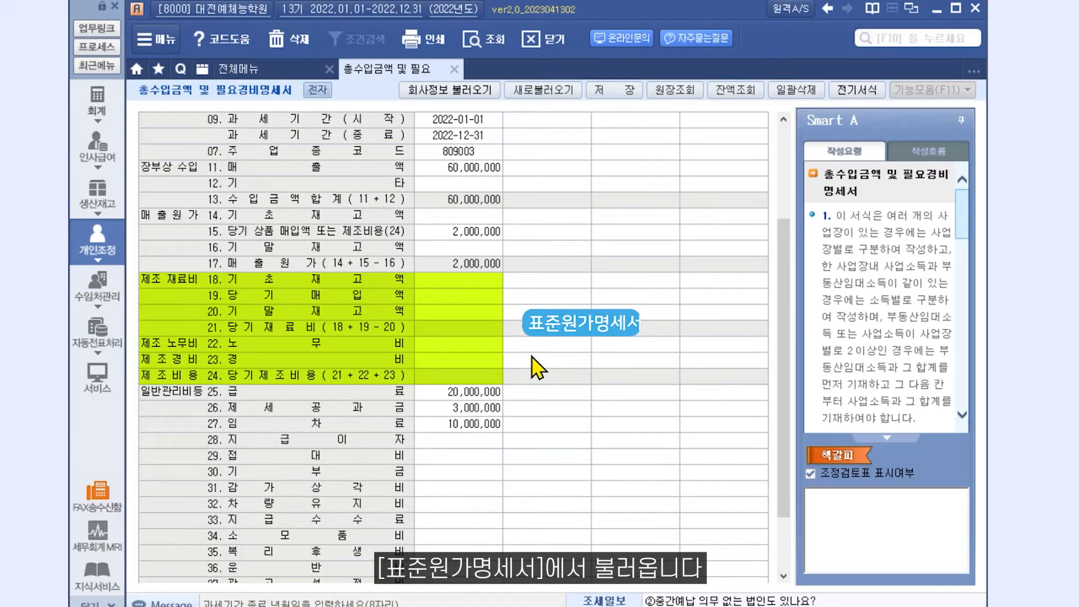
scroll(531, 366, "down", 5)
scroll(531, 366, "up", 7)
scroll(538, 368, "up", 4)
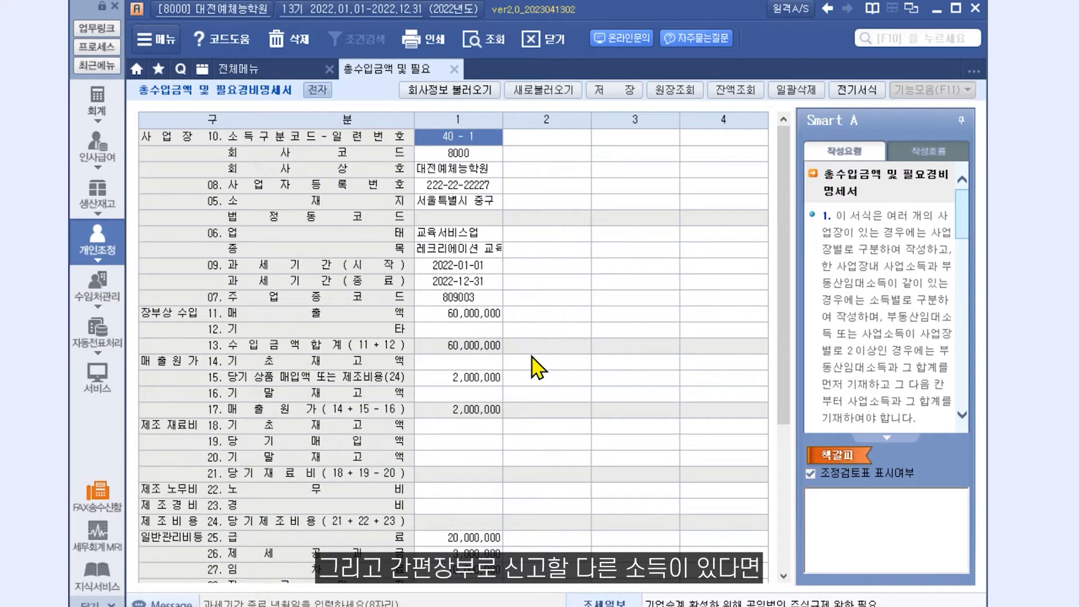
Step: Enter income type code 40 in the second column and look up the registered company codes without choosing one
left_click(566, 137)
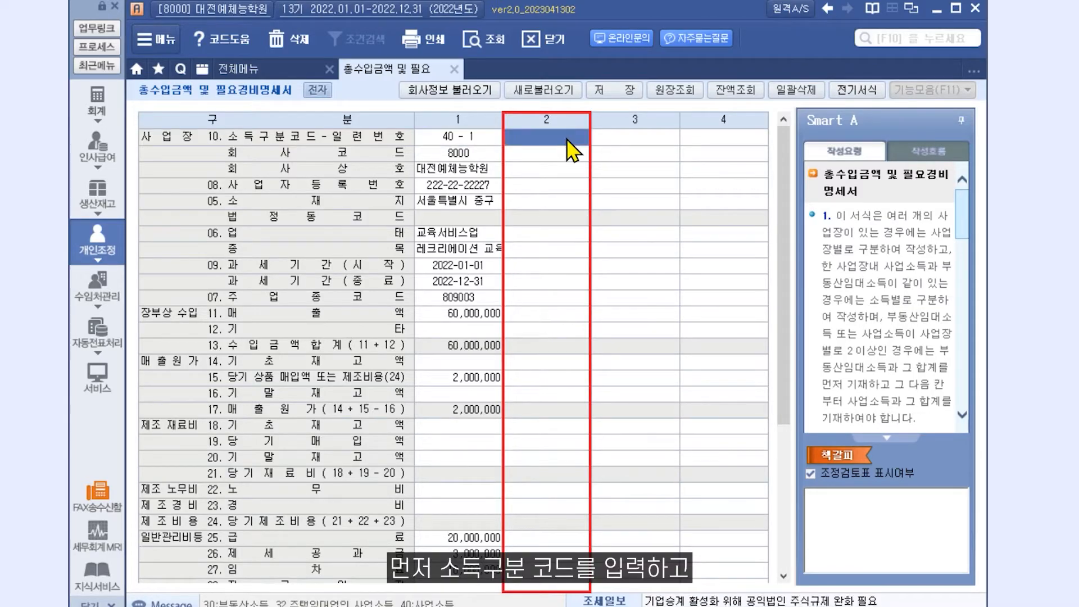
type("40")
key("Return")
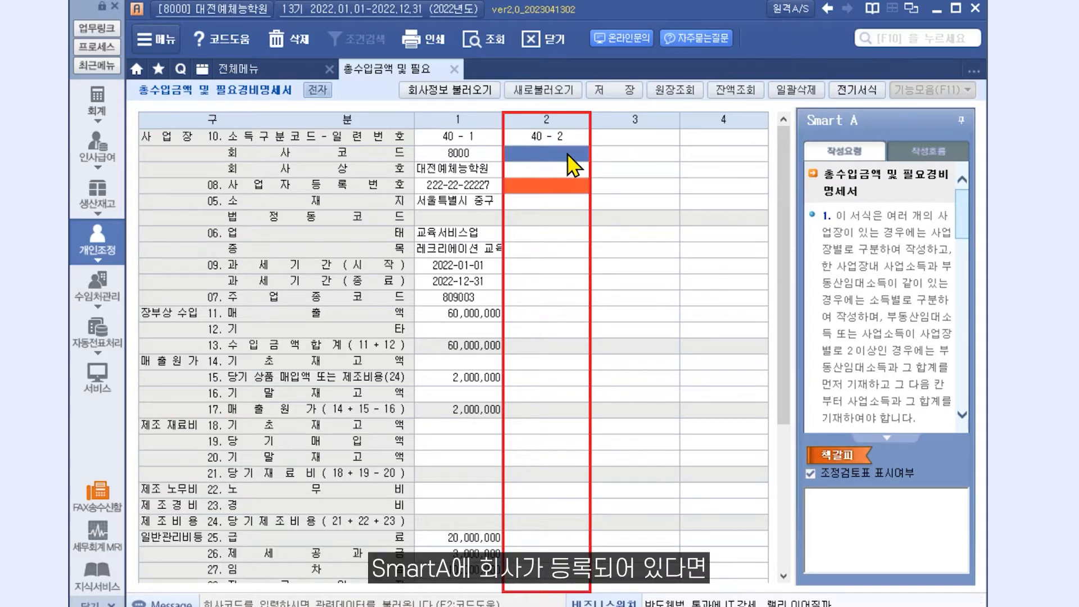
key("F2")
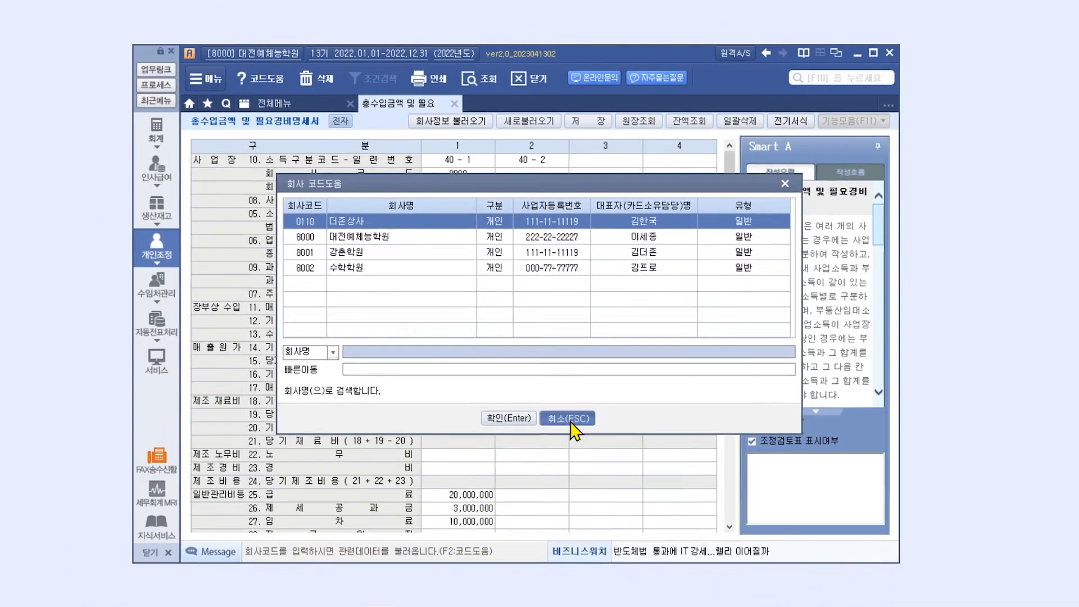
left_click(591, 447)
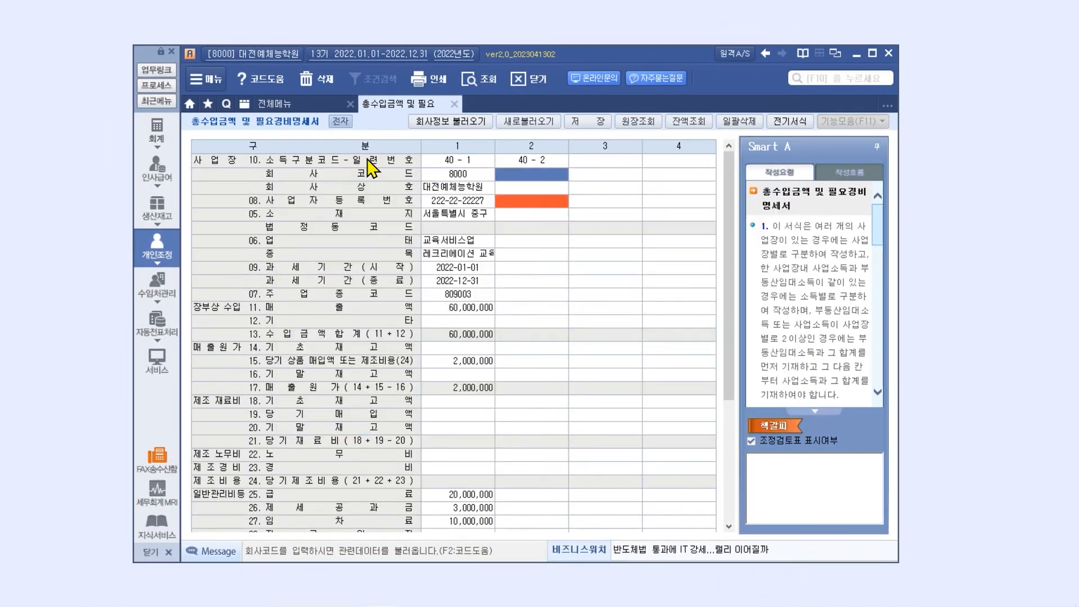
Step: Check the representative's resident number for 대전예체능학원 and the joint-business setting for 더존상사 in 회사기본사항등록, and return to the statement
left_click(311, 104)
left_click(297, 135)
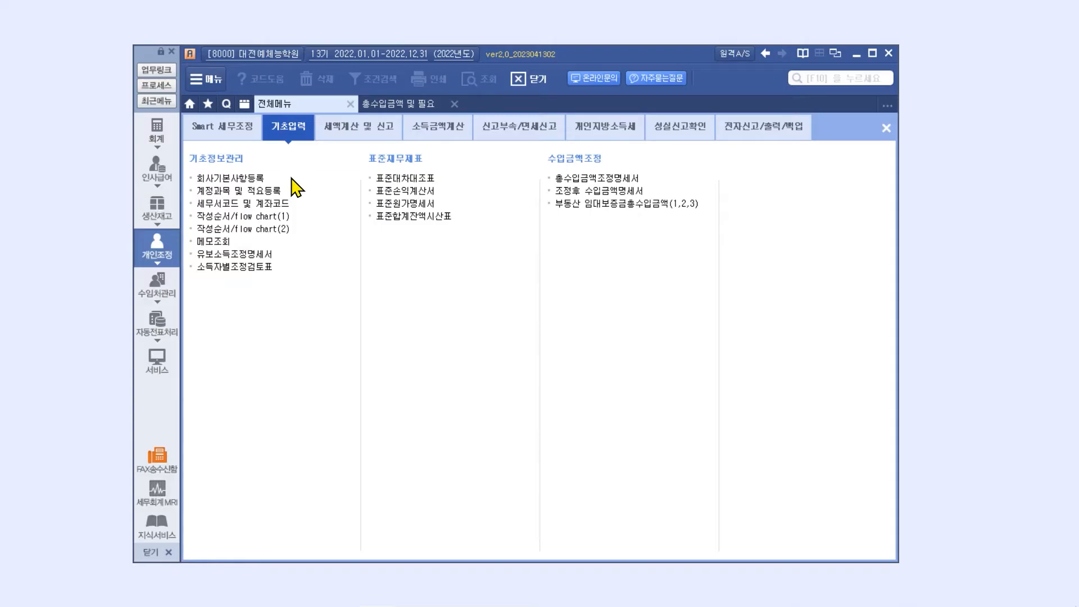
left_click(292, 178)
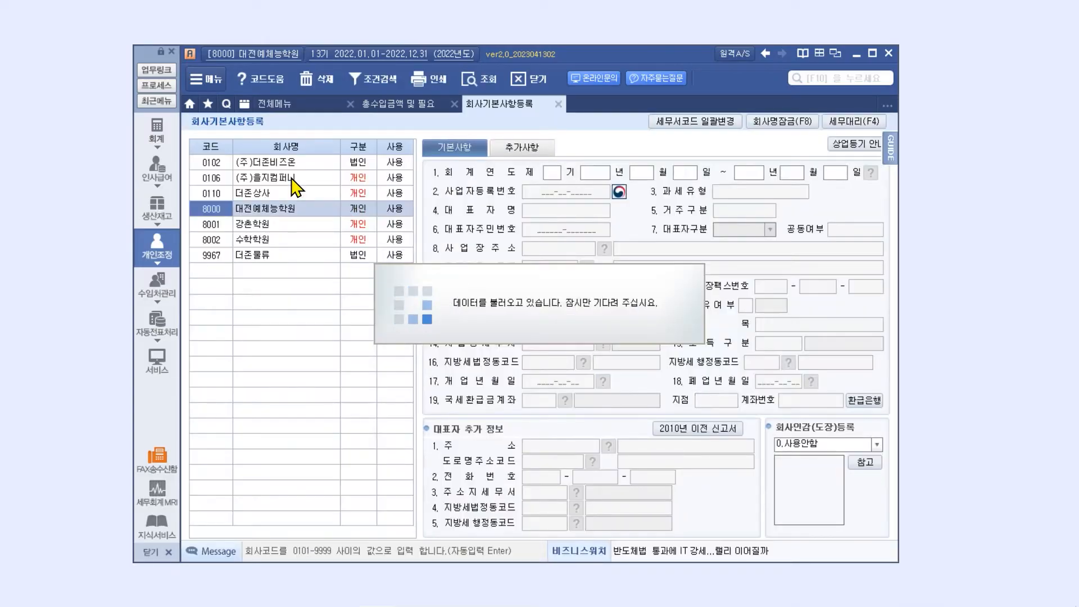
left_click(308, 212)
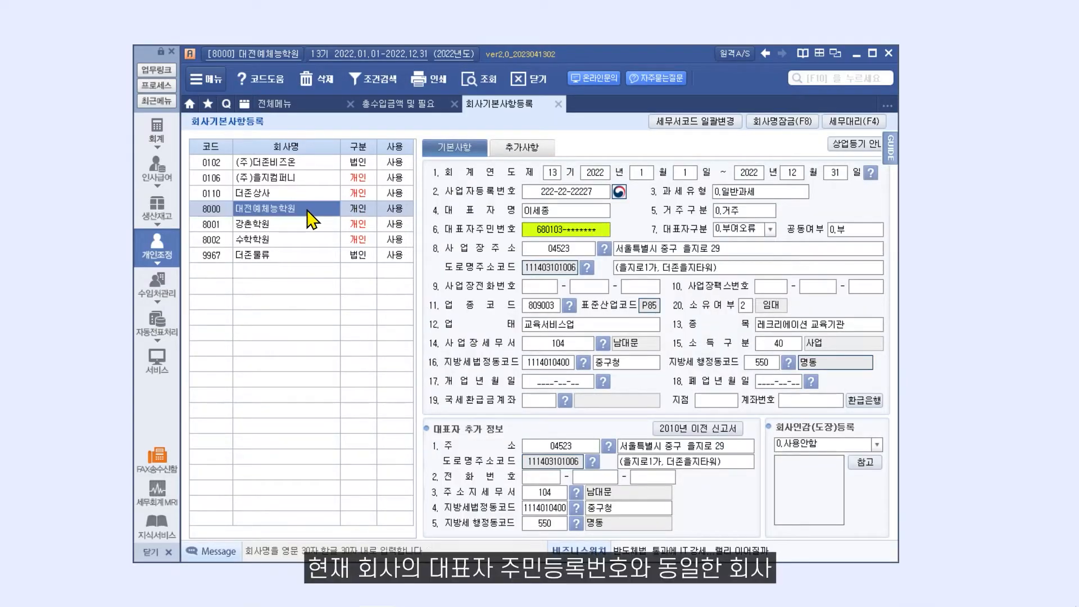
left_click(562, 231)
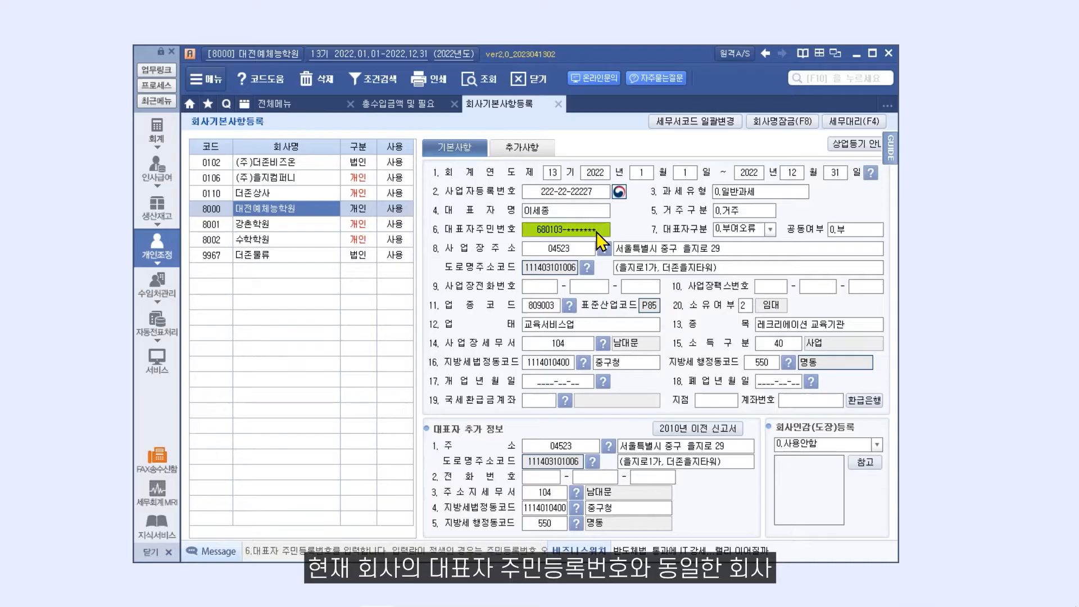
left_click(329, 195)
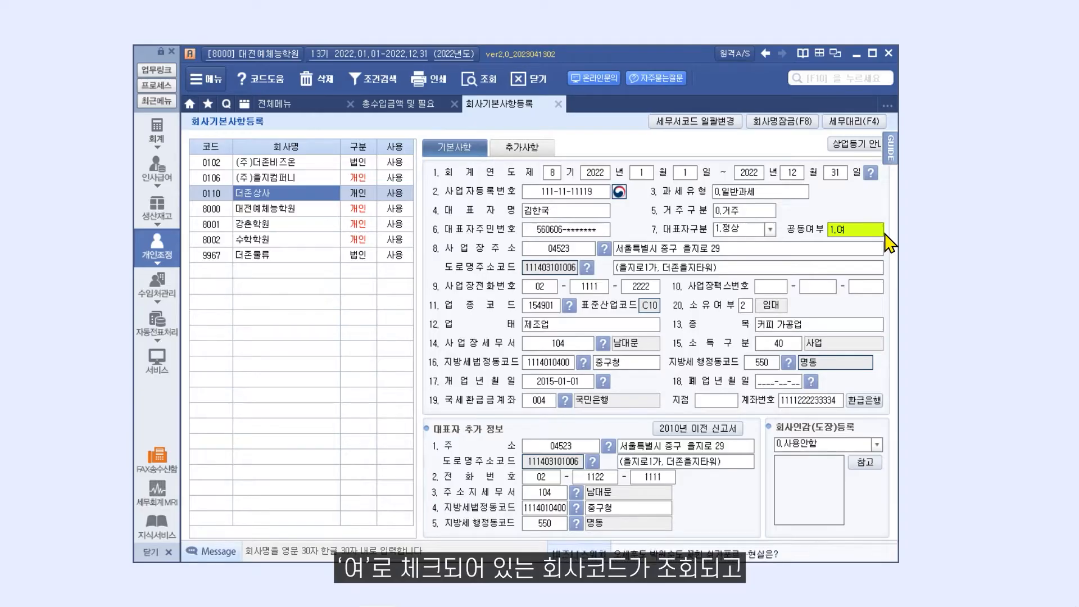
left_click(417, 107)
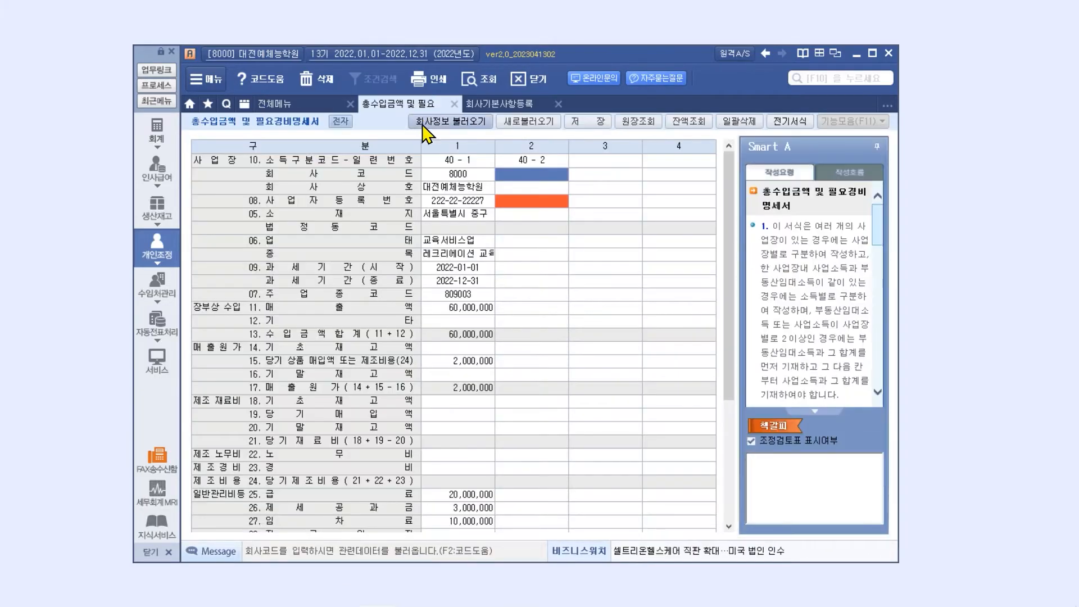
Step: Fill the second column with the data of company 8001 강촌학원 through the company code lookup
double_click(538, 174)
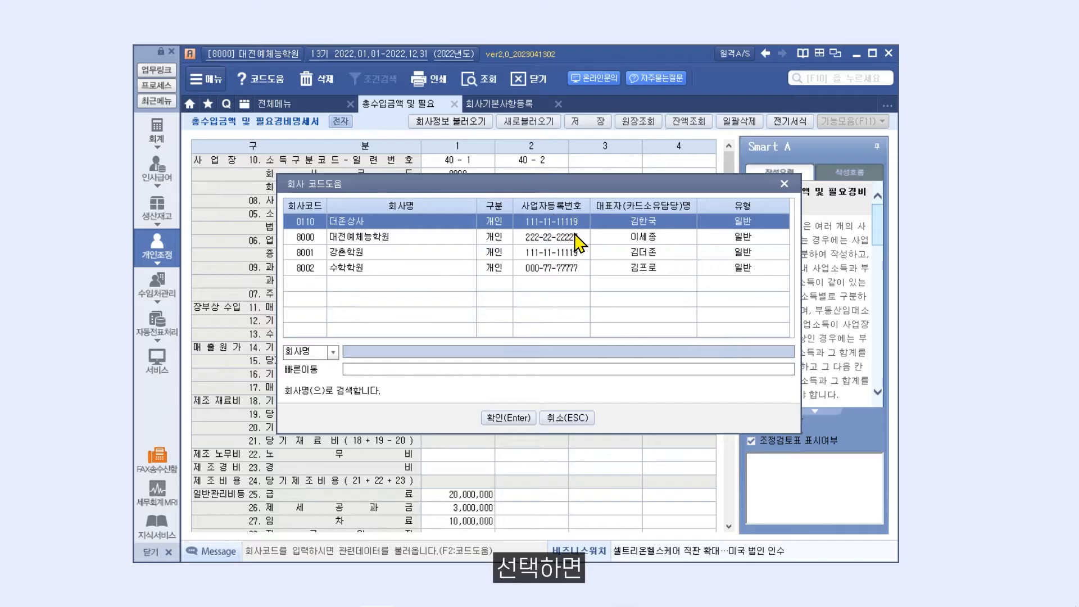
left_click(613, 253)
left_click(513, 419)
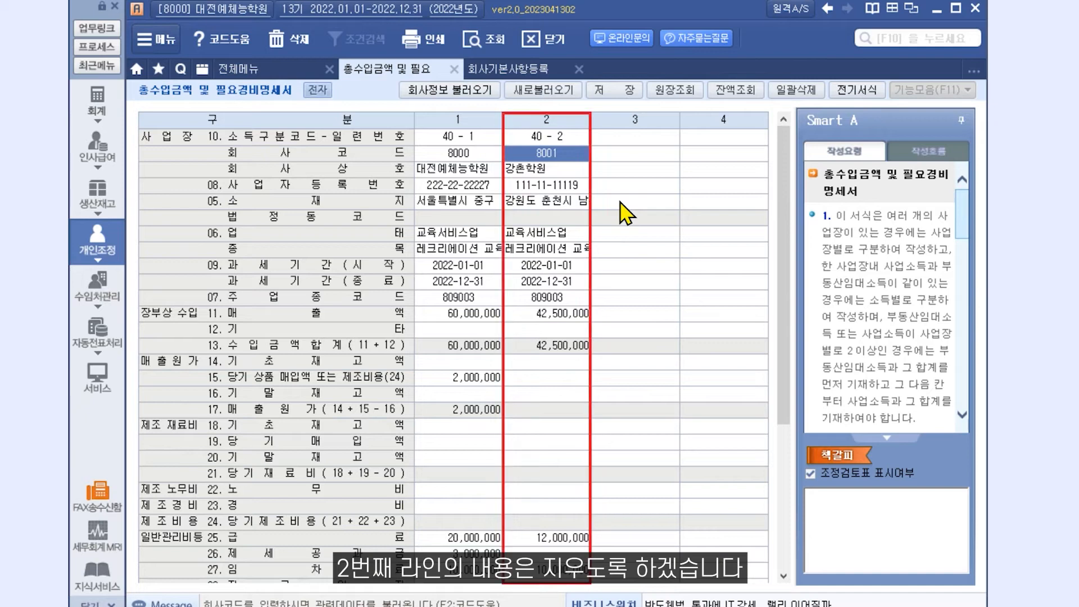
Step: Delete the entire second column's entry for 강촌학원 from the statement
left_click(571, 130)
key("F5")
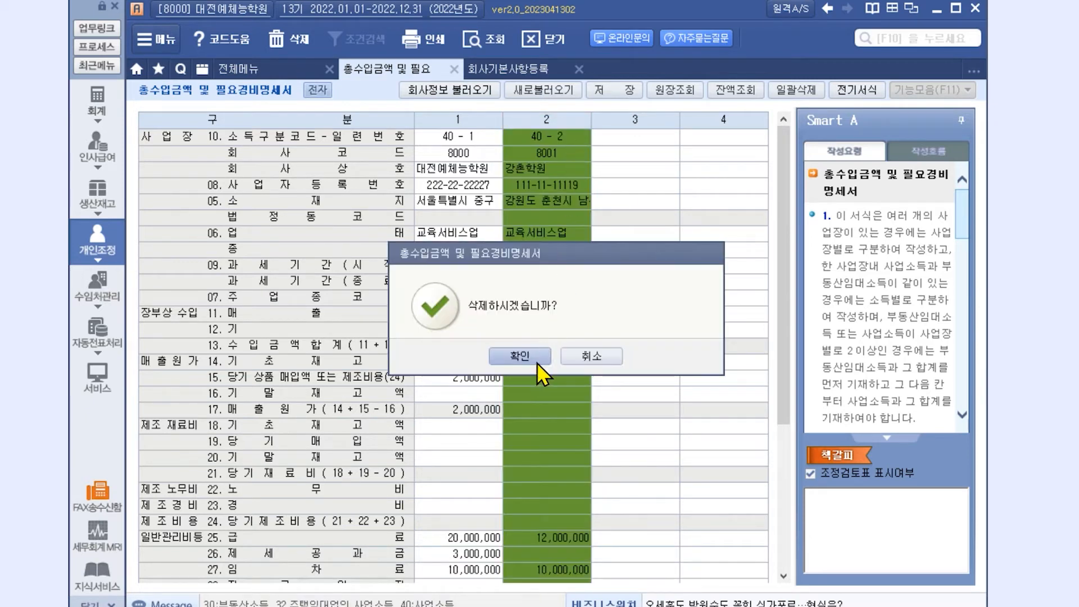
left_click(520, 356)
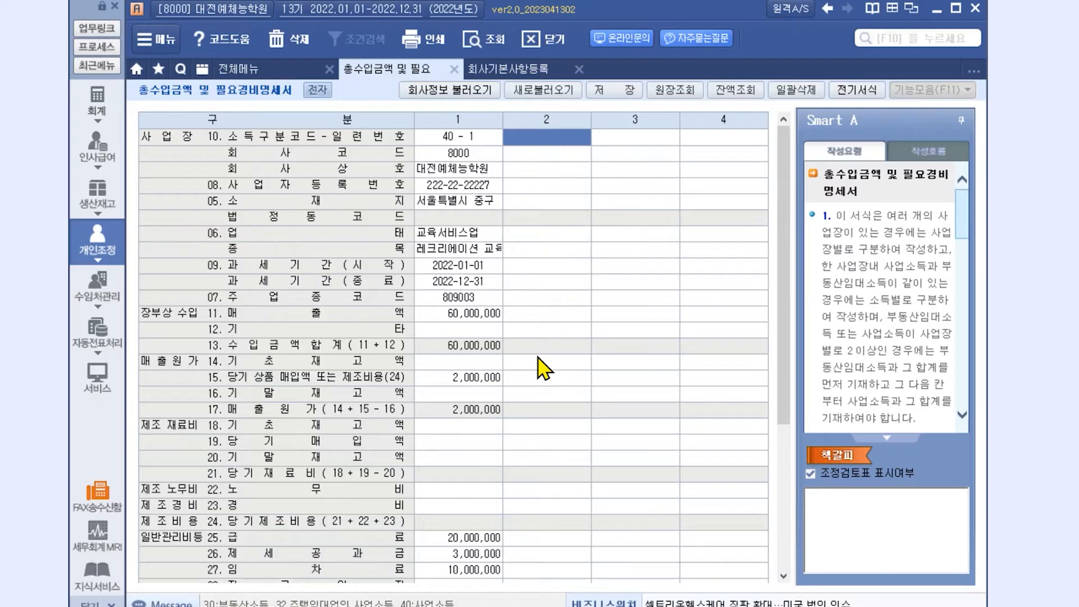
Step: Save the 총수입금액 및 필요경비명세서 and open the 간편장부소득금액계산서
left_click(619, 90)
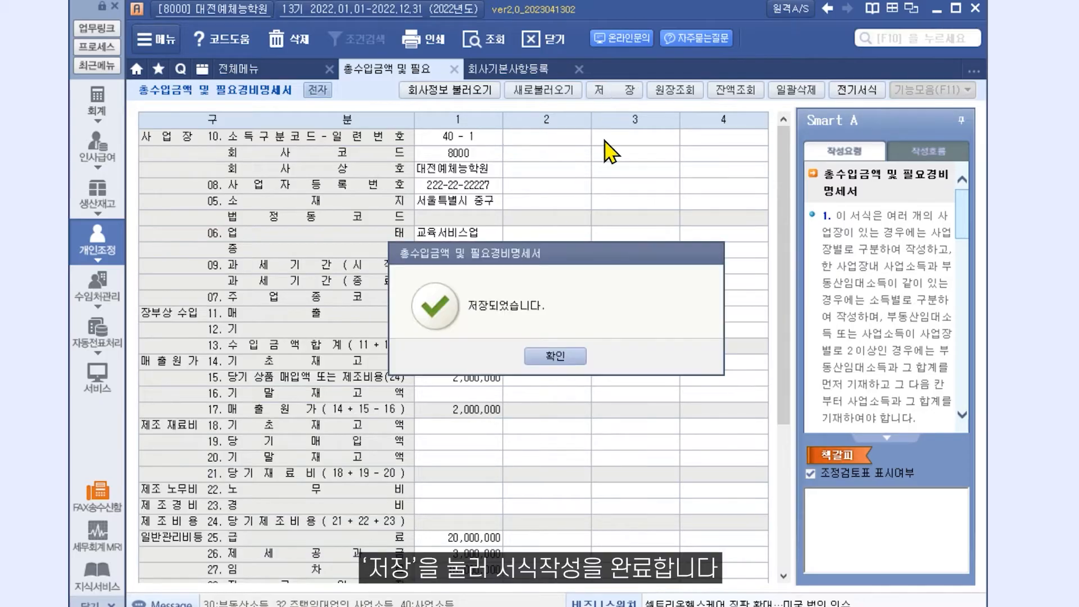
left_click(621, 357)
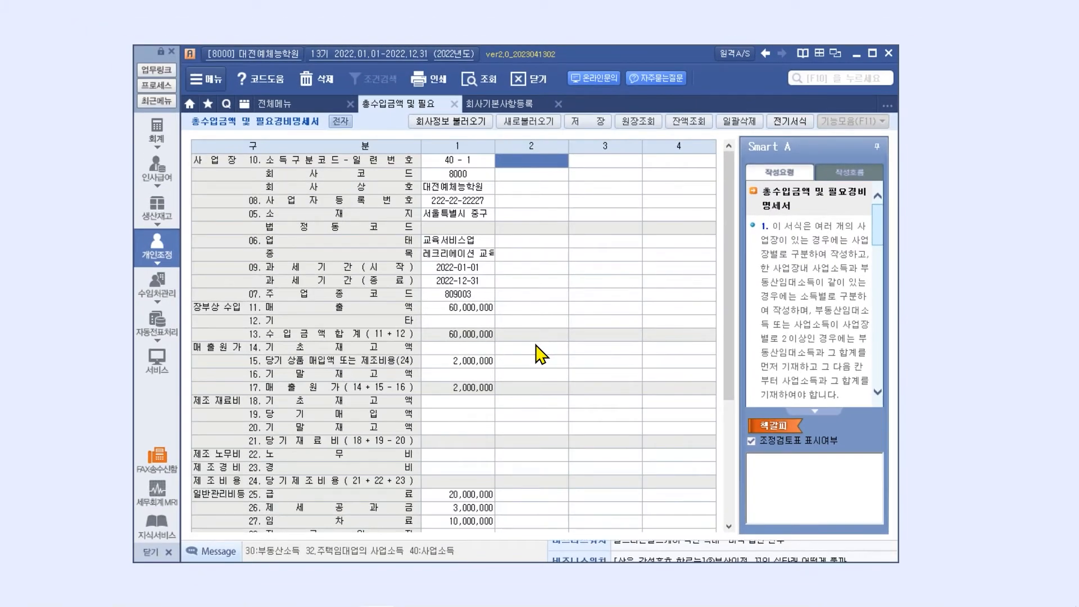
left_click(301, 105)
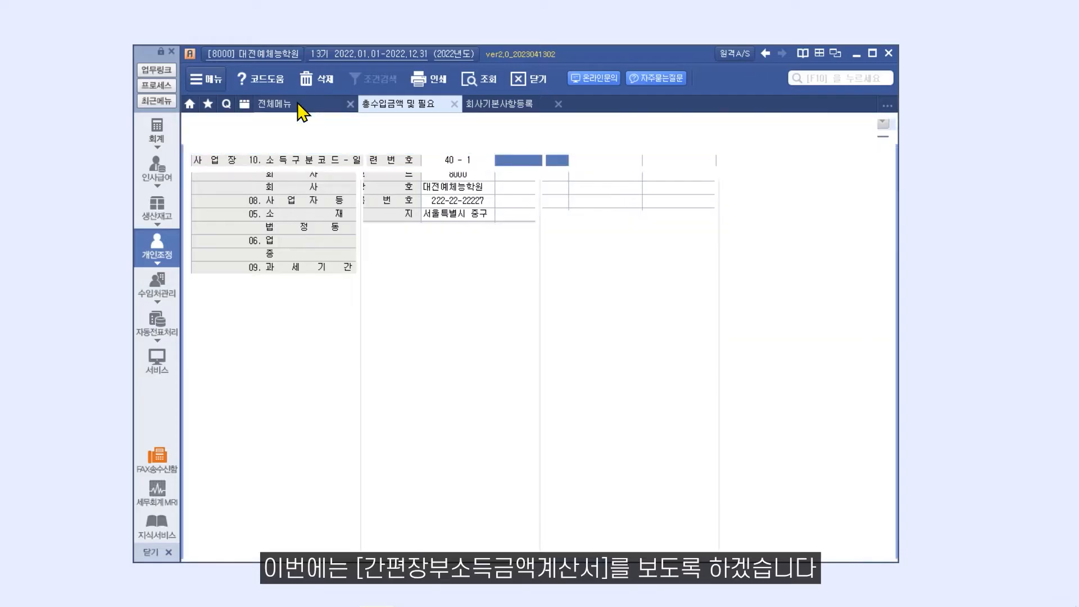
left_click(385, 133)
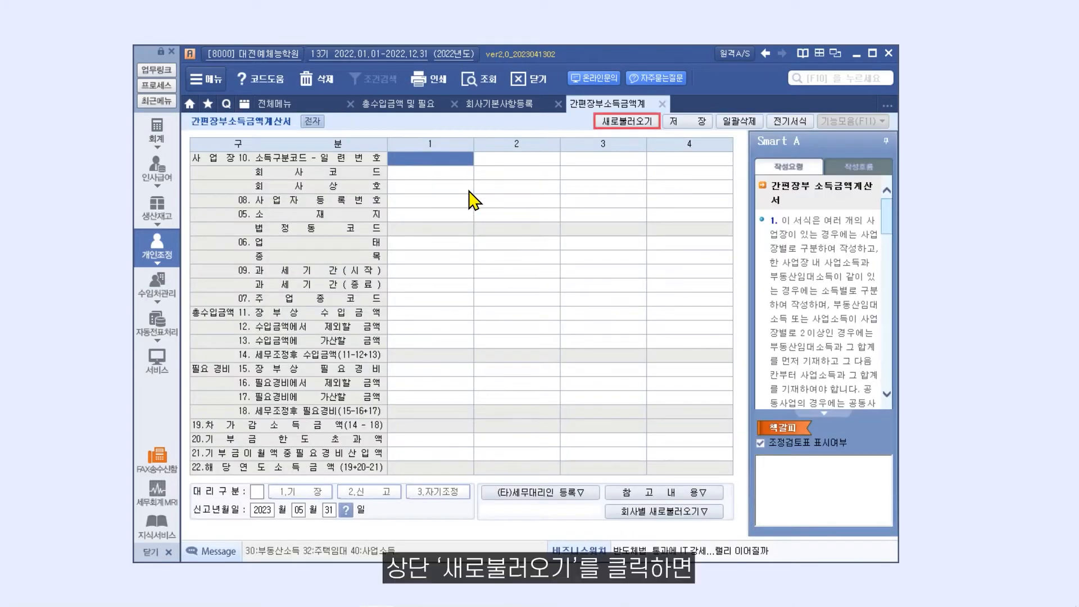
Step: Load the business and amount data from the 총수입금액 및 조정명세서 into the 간편장부소득금액계산서 and check the adjustment rows for revenue and expenses
left_click(639, 124)
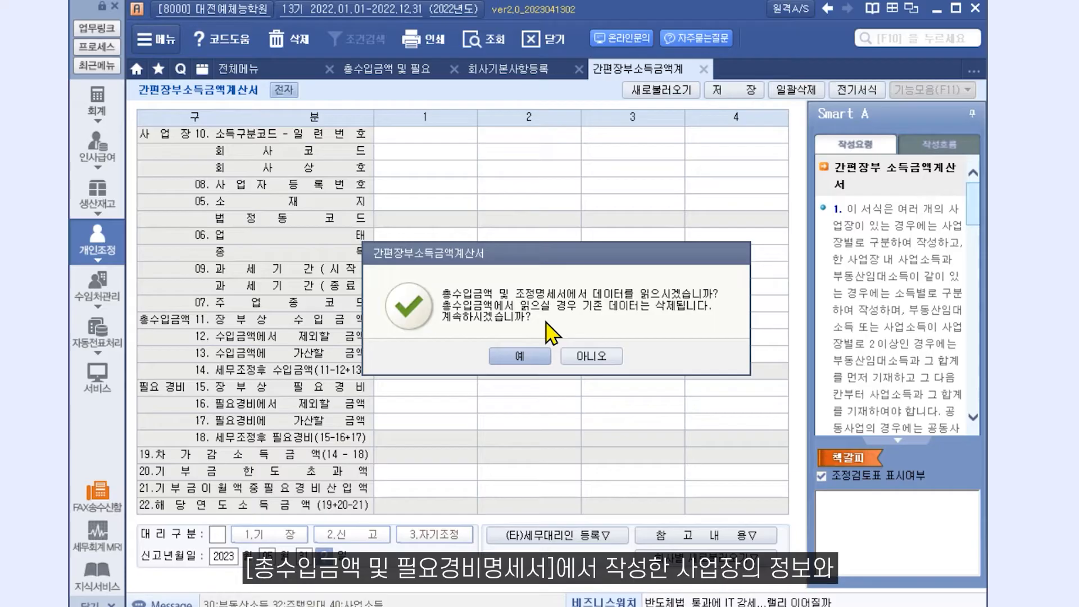
left_click(532, 356)
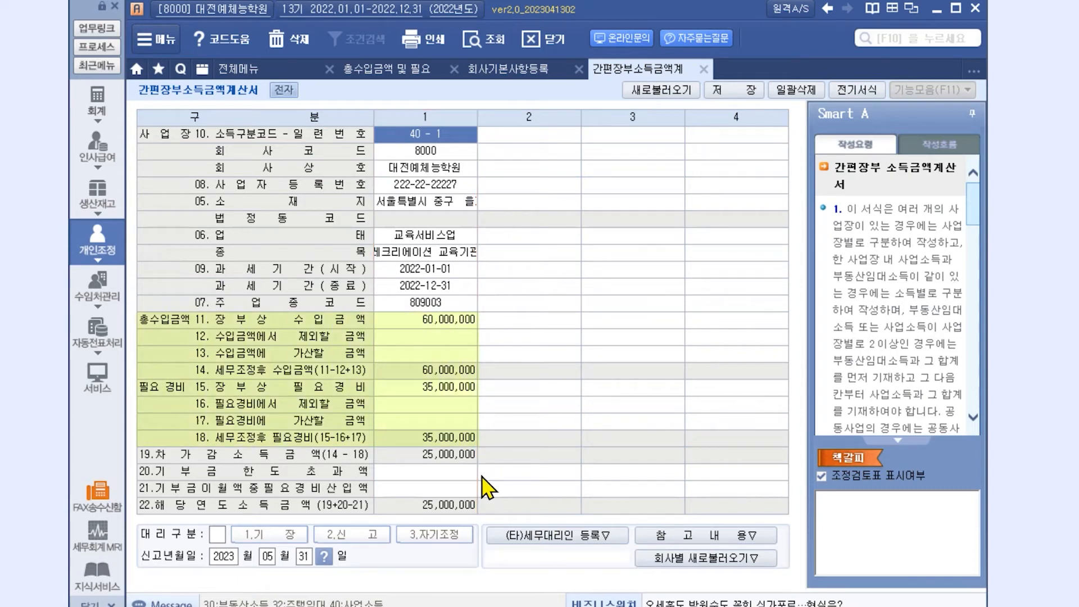
left_click(455, 344)
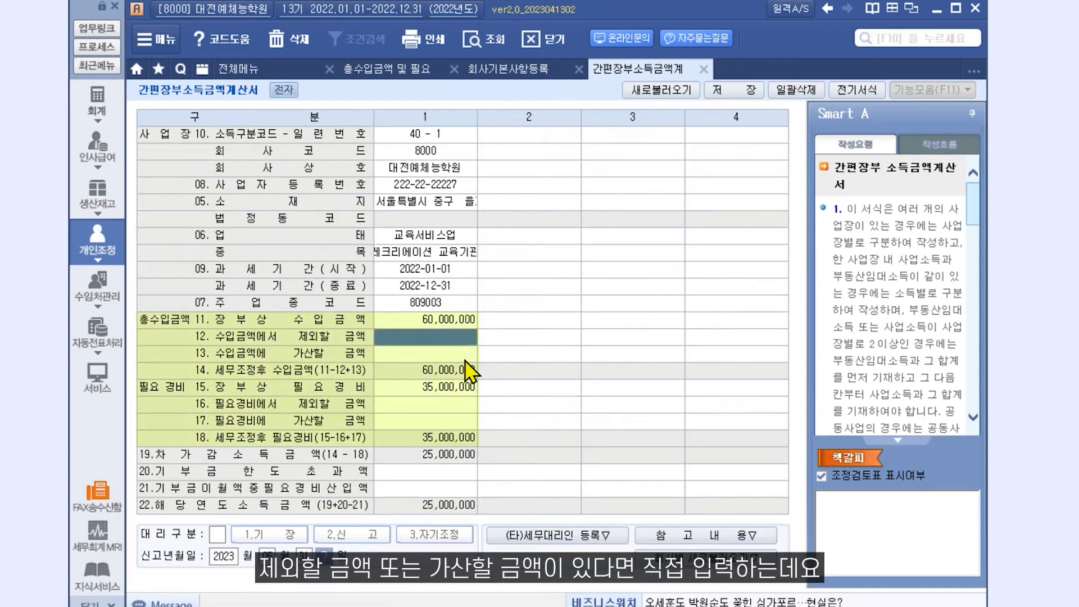
left_click(467, 352)
left_click(469, 398)
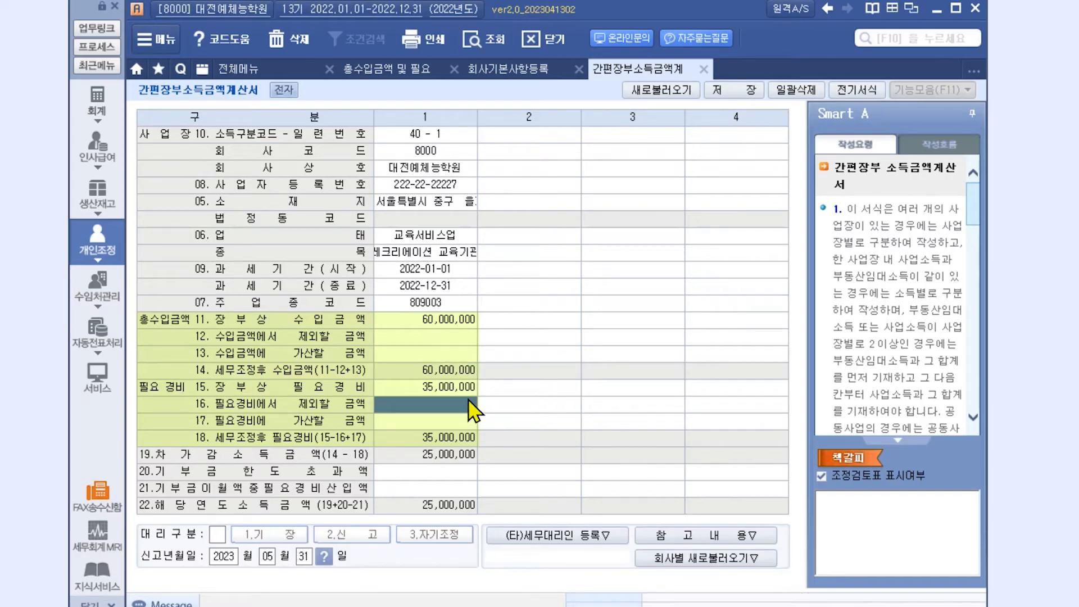
Step: Check rows 17 and 13 for amounts to add and row 21 for donation carryover in the 간편장부소득금액계산서
left_click(462, 418)
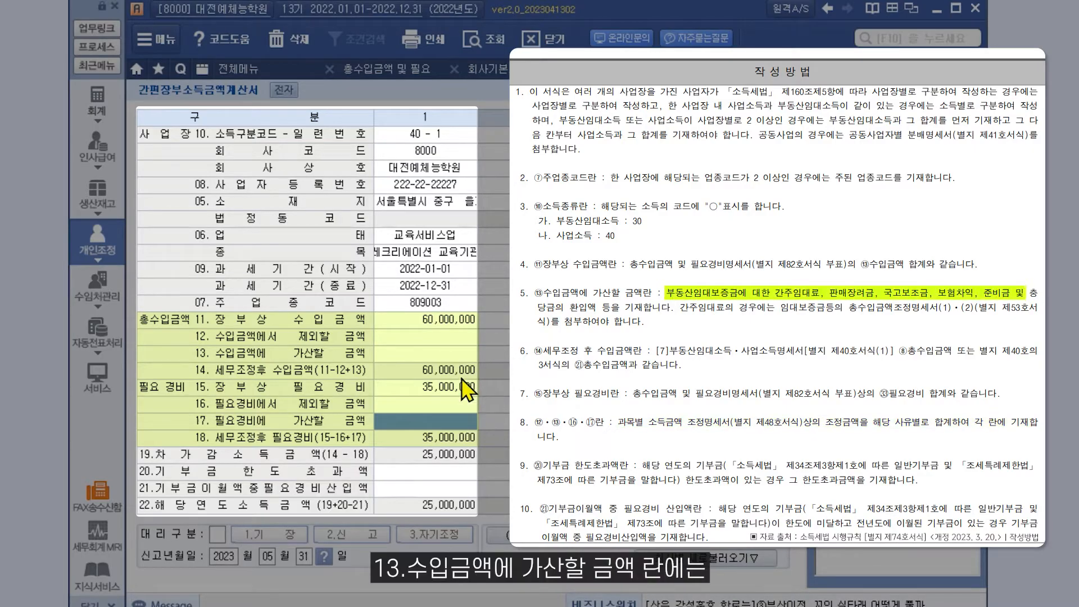
left_click(466, 352)
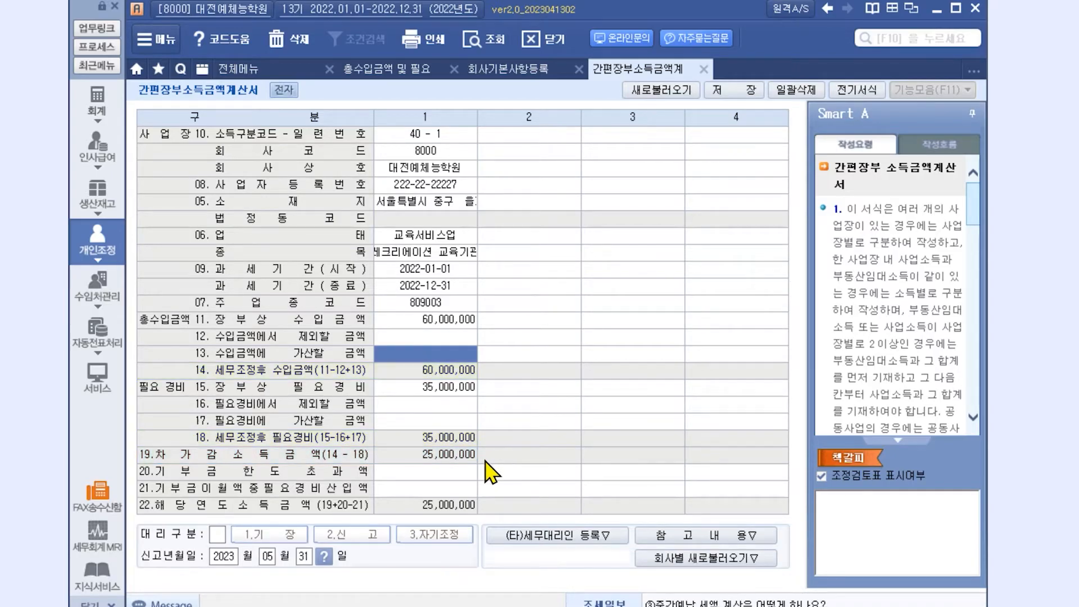
left_click(465, 488)
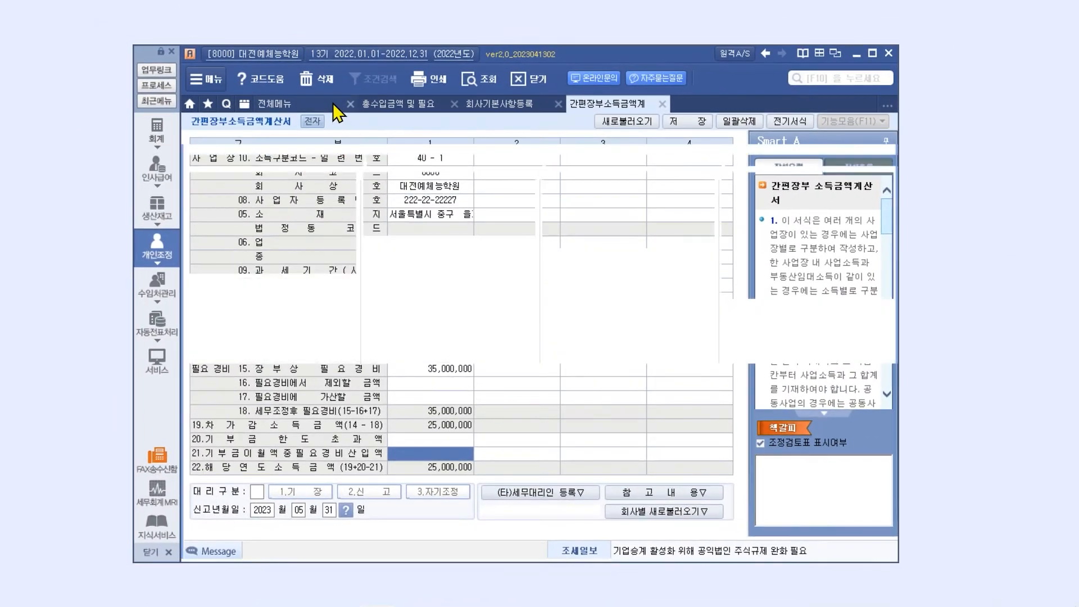
Step: Open the 기부금명세서및조정명세서(필요경비), look at its 기부금 명세서 and return to the 기부금조정명세서
left_click(333, 103)
left_click(452, 129)
left_click(478, 190)
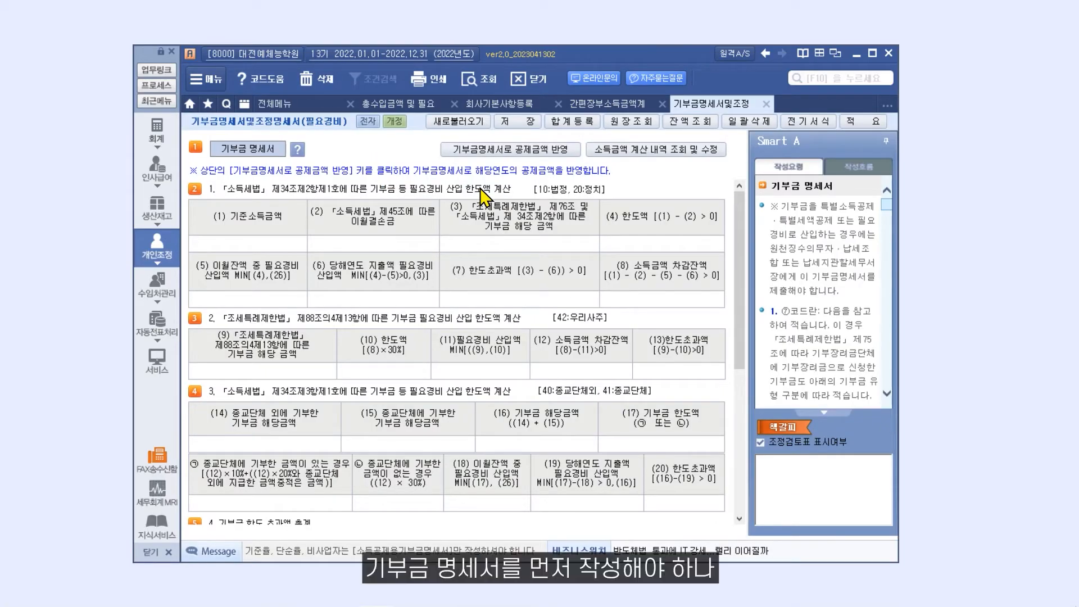
left_click(297, 147)
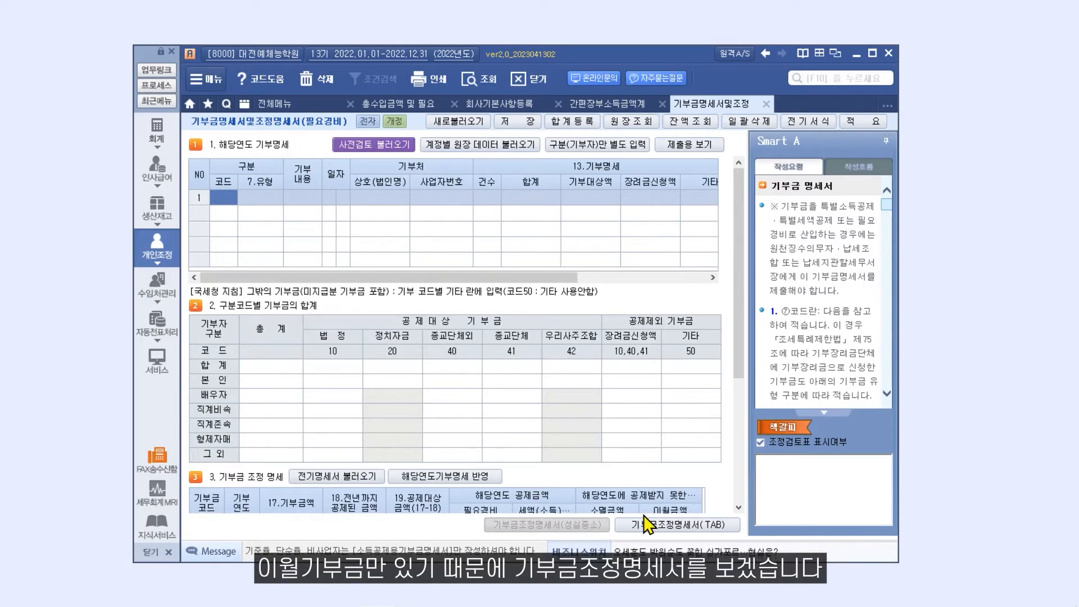
left_click(674, 526)
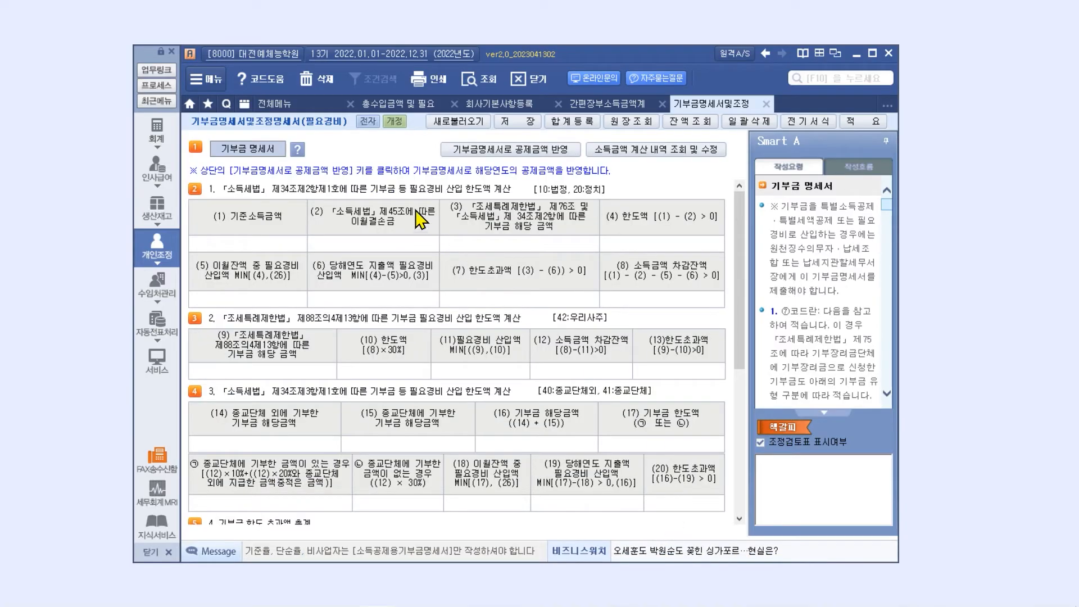
Step: Reload the 기준소득금액 from the related forms and review the 소득금액 계산내역
left_click(458, 121)
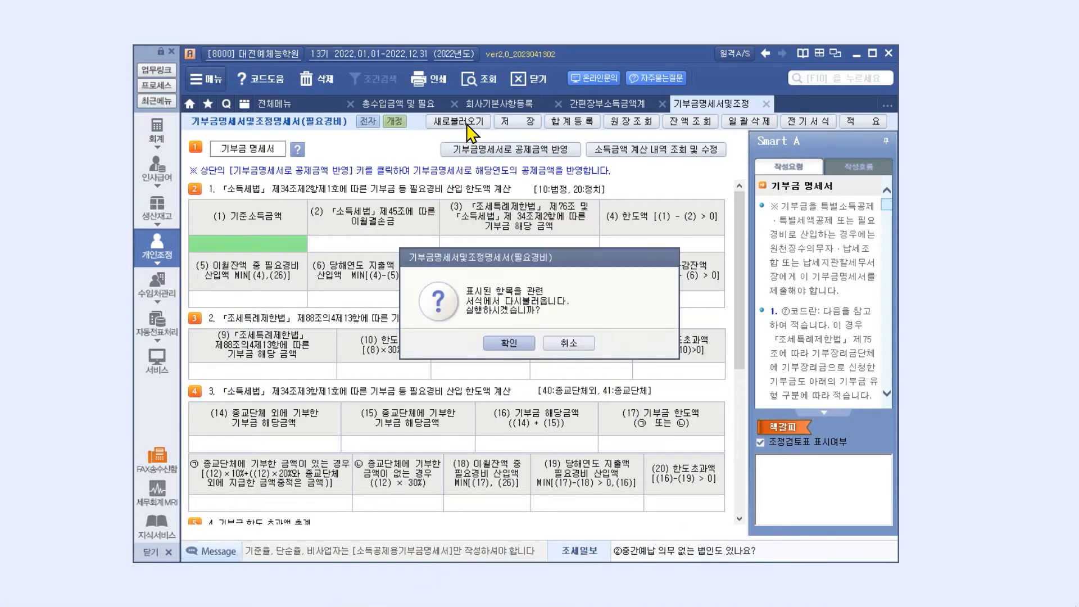
left_click(516, 349)
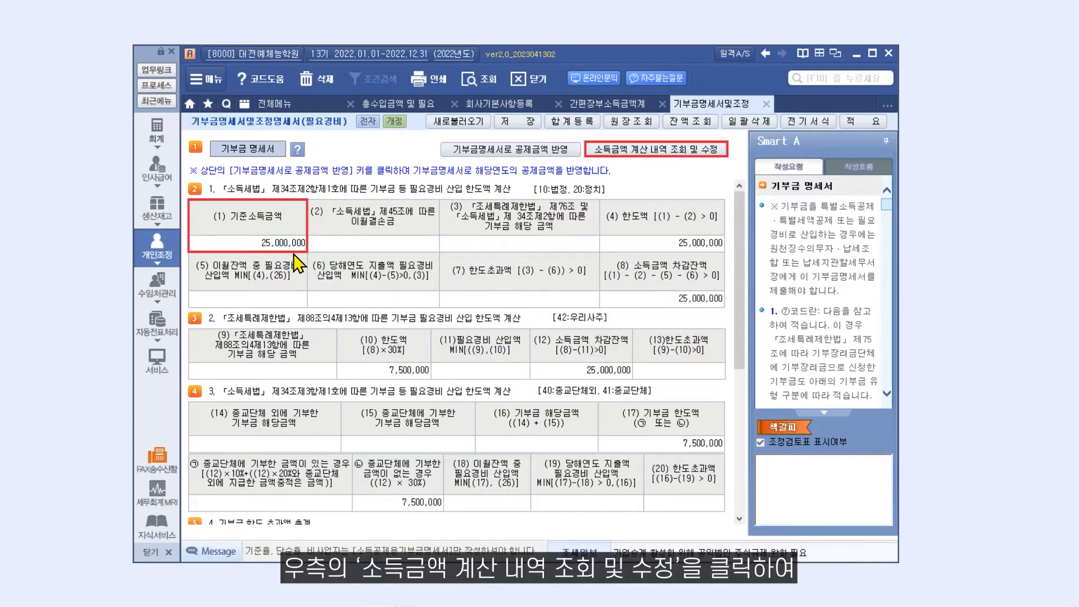
left_click(668, 149)
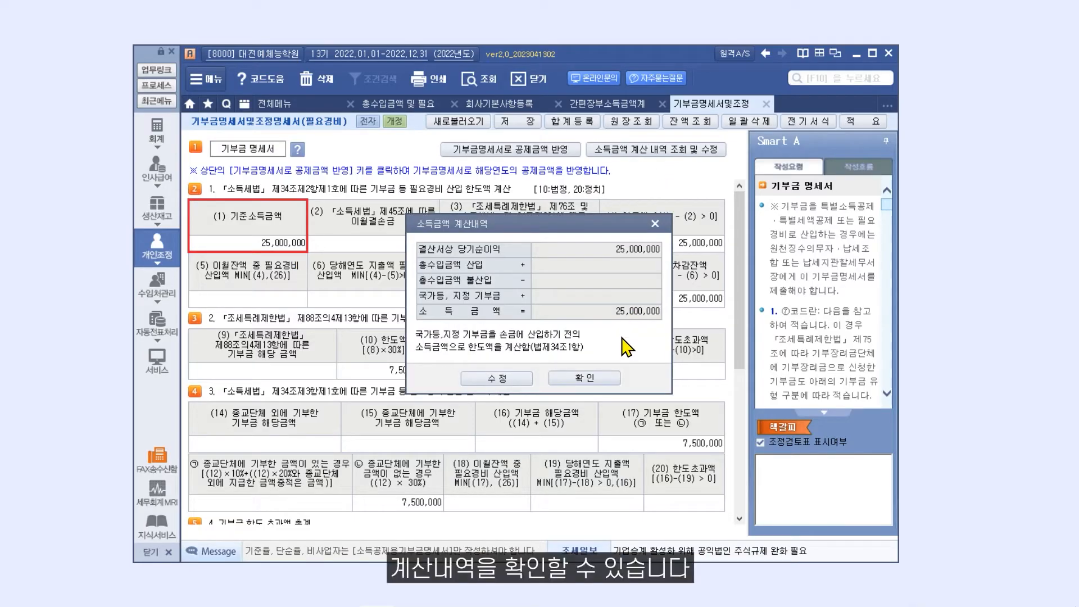
left_click(612, 380)
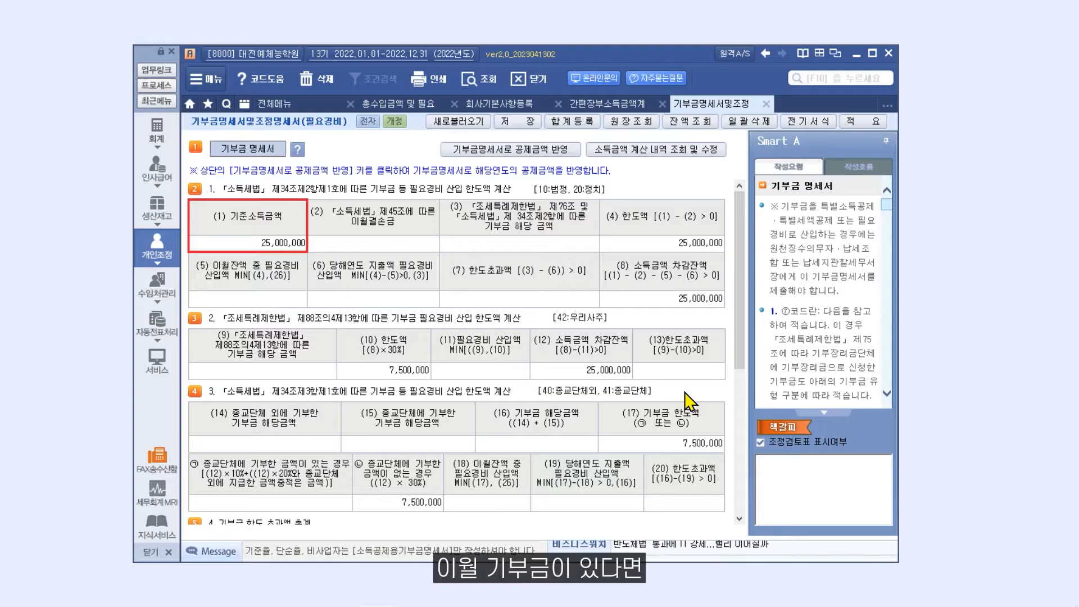
scroll(684, 392, "down", 5)
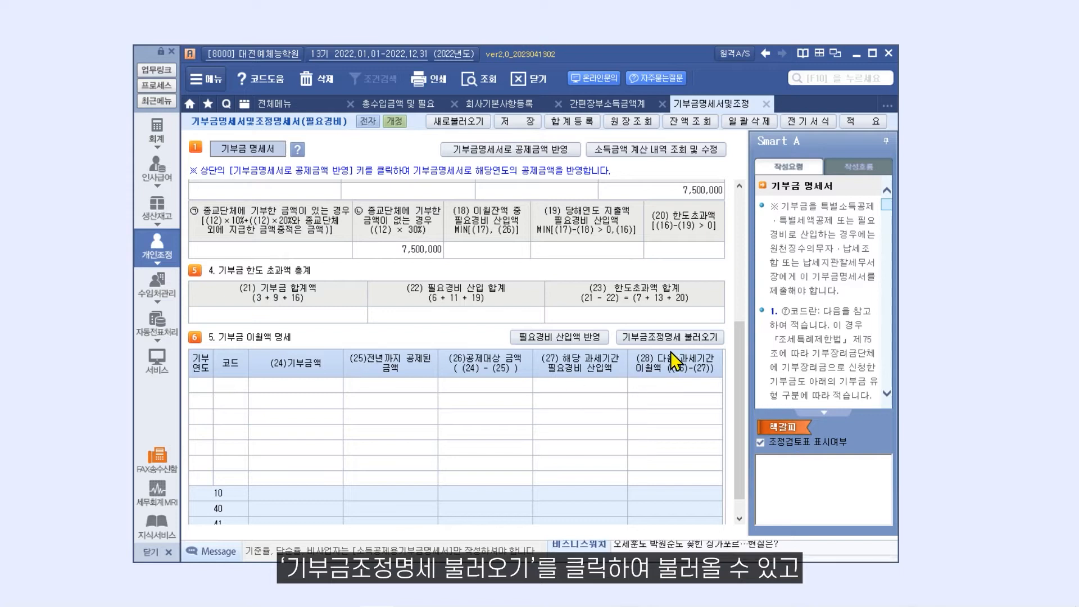
left_click(684, 340)
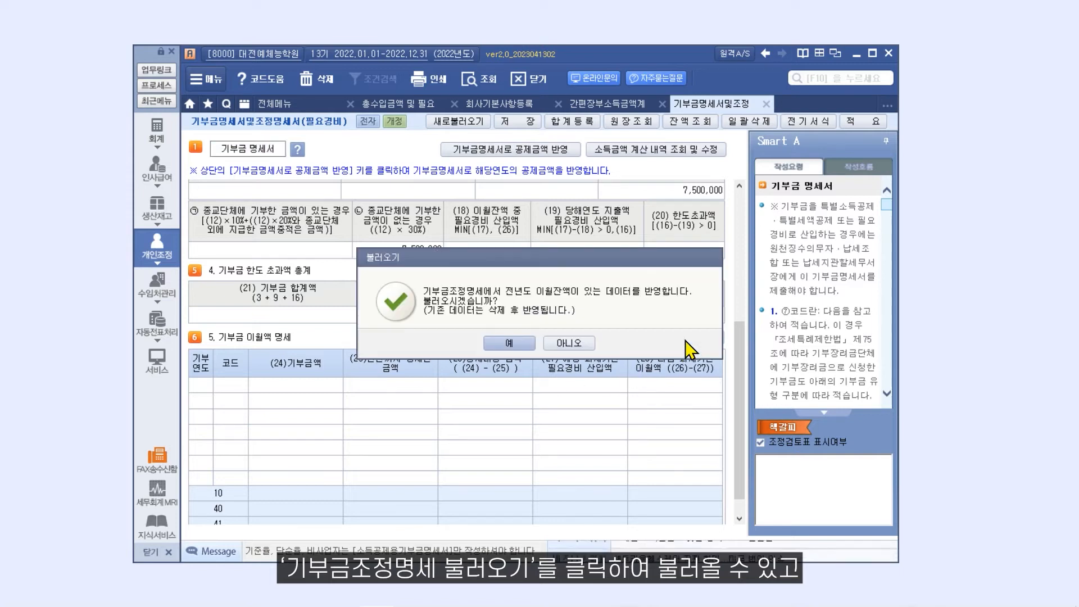
left_click(586, 342)
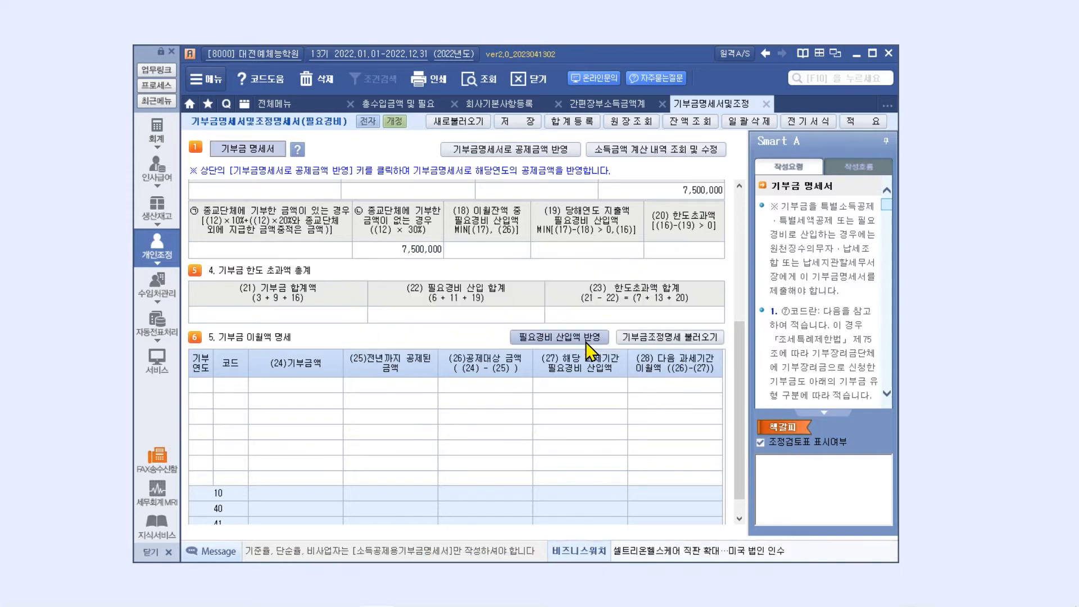
Step: Enter a 기부금 이월액 명세 row for 2021 with code 41 종교, 기부금액 1,200,000 and 전년까지 공제된 금액 700,000
left_click(199, 387)
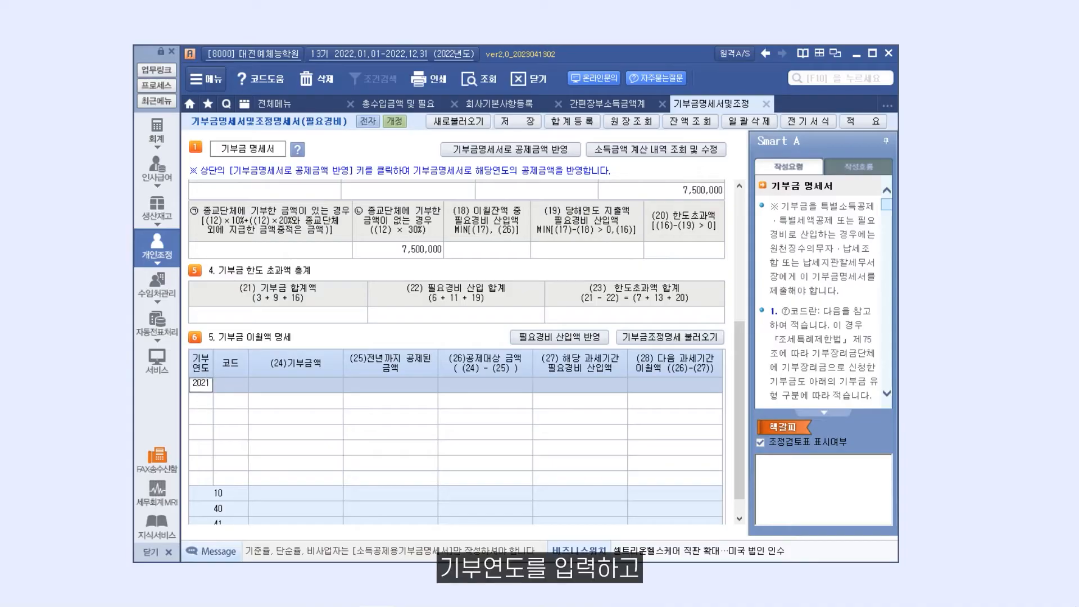
key("Return")
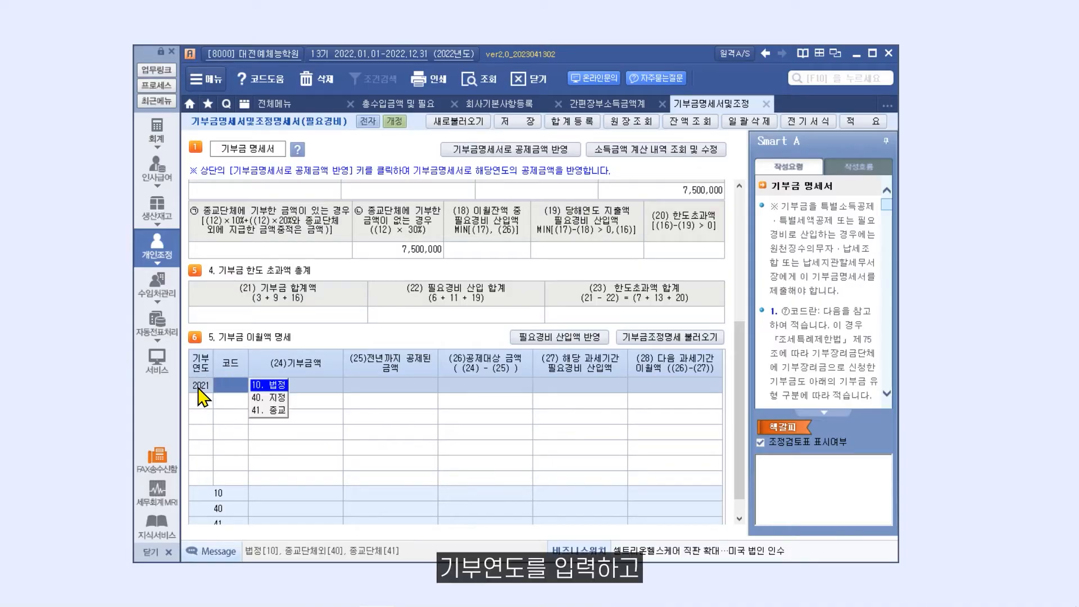
left_click(275, 411)
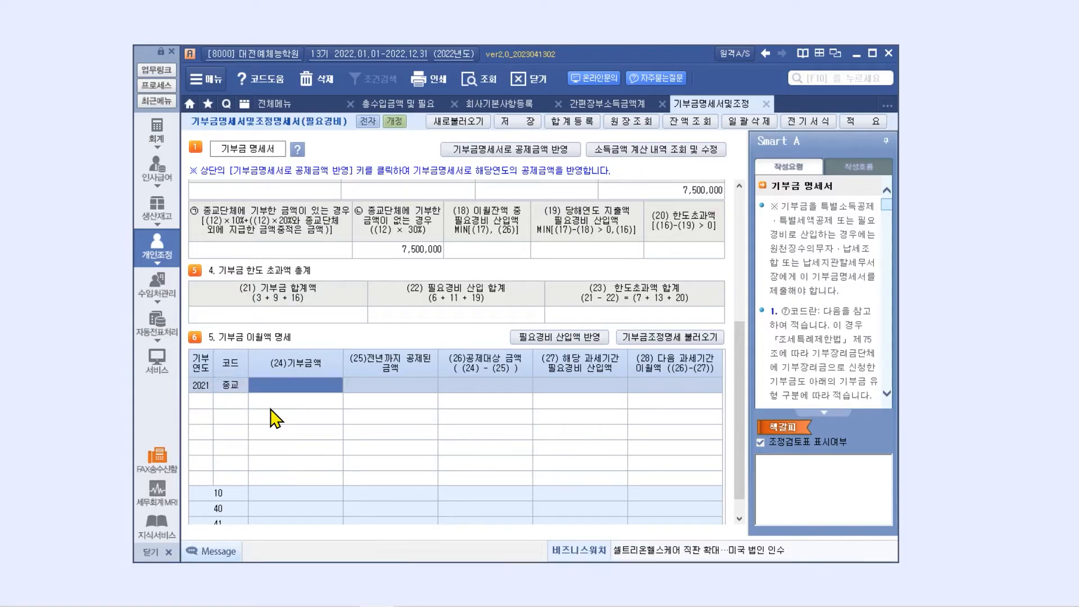
type("1200000")
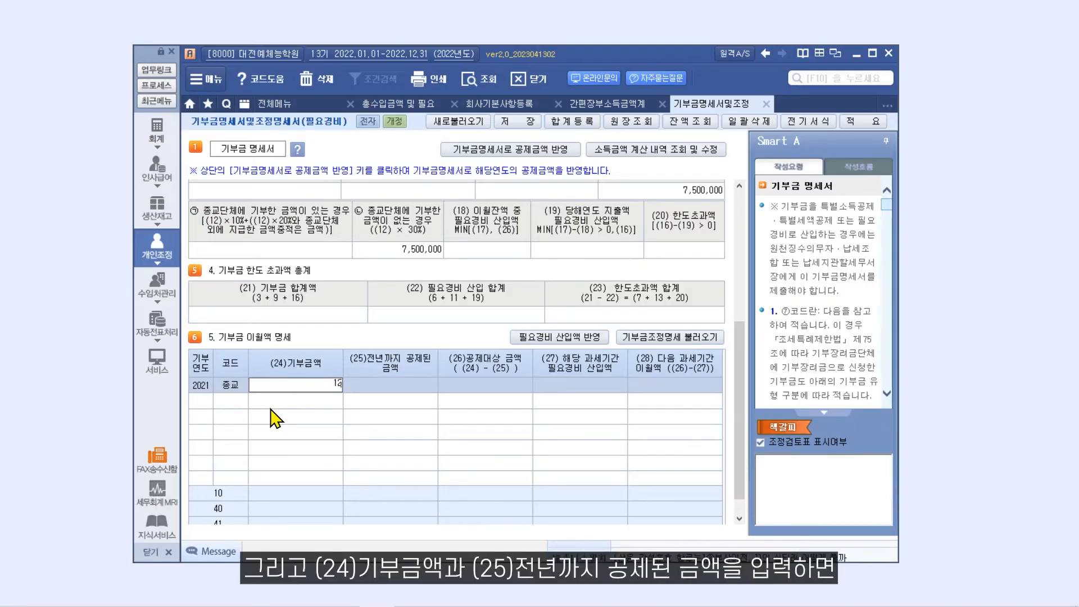
key("Return")
type("7000000")
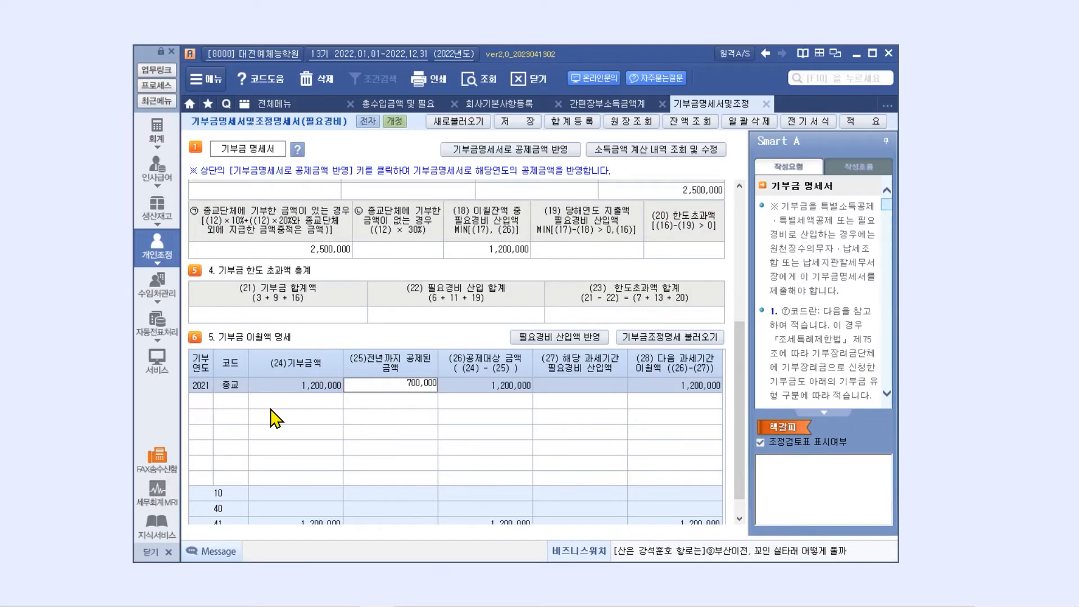
key("Return")
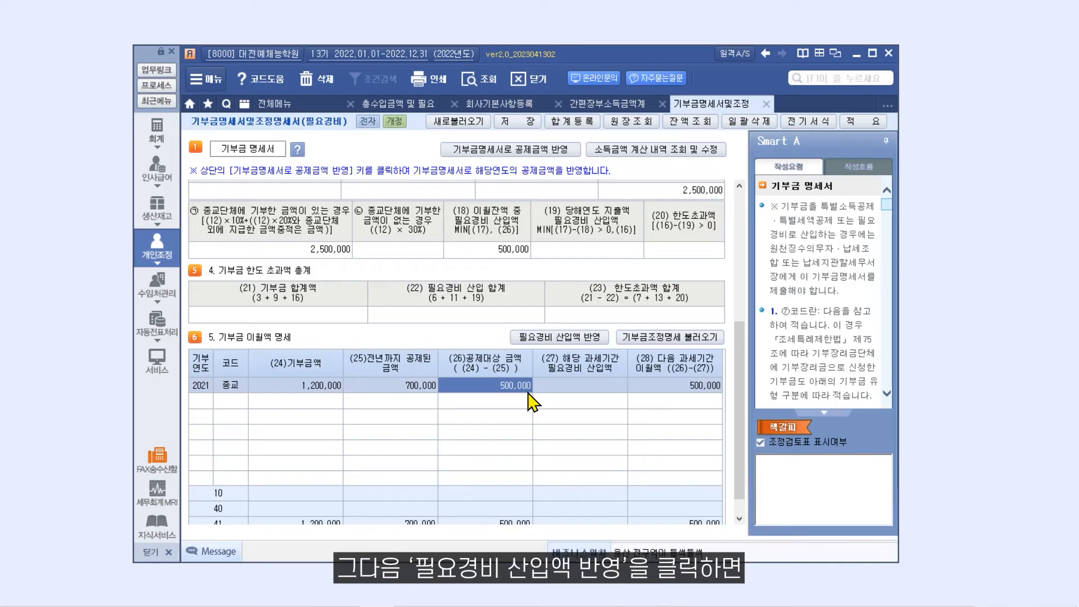
Step: Apply the 필요경비 산입액 to the donation carryover row and save the 기부금명세서및조정명세서(필요경비)
left_click(596, 342)
left_click(518, 344)
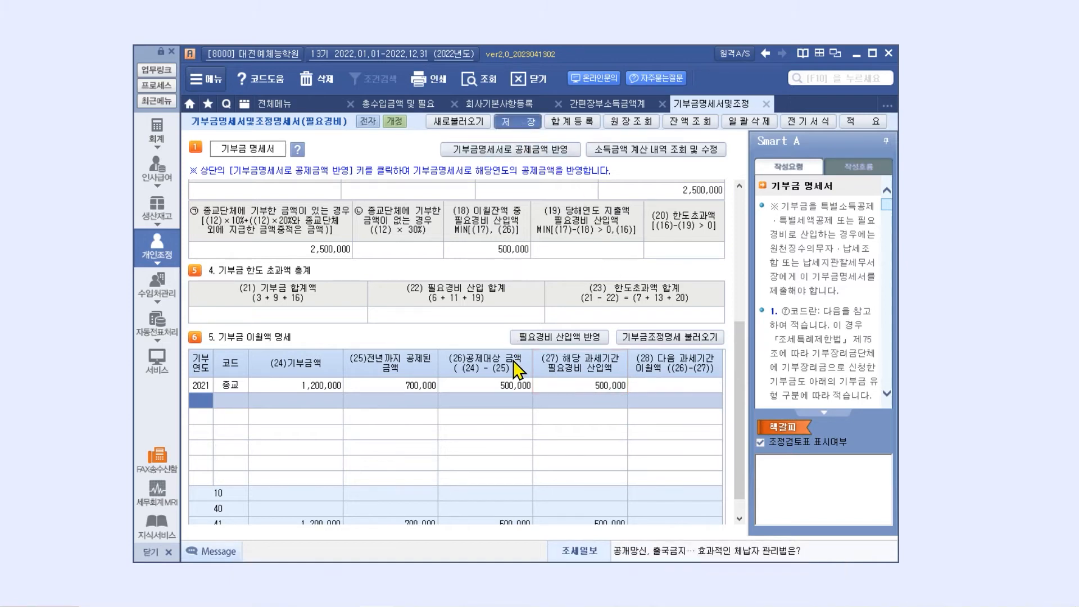
left_click(527, 344)
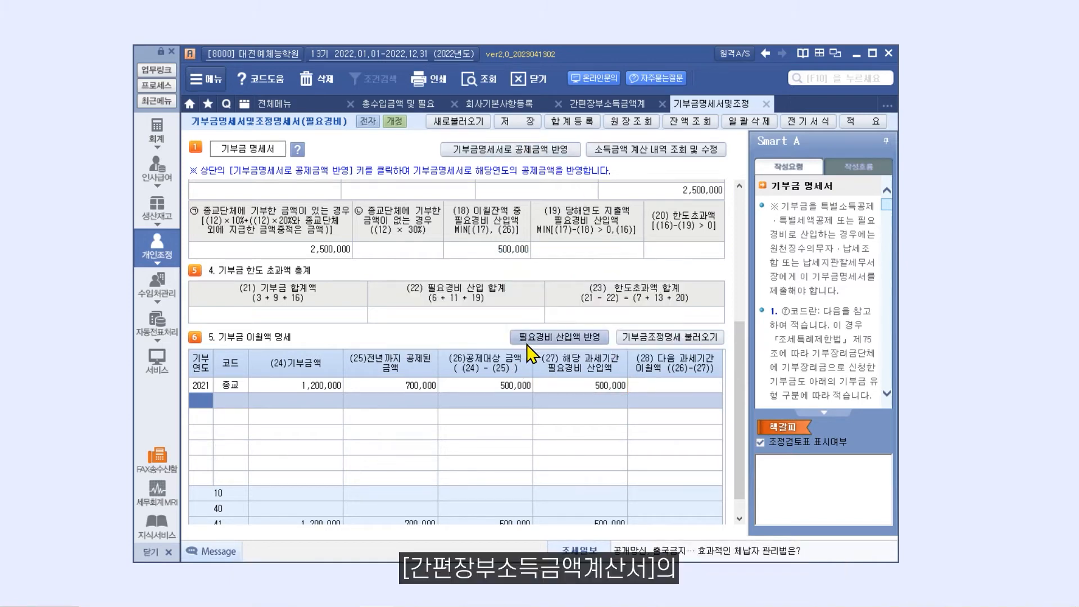
Step: Enter 500,000 in row 21, 기부금이월액중필요경비산입액, of the 간편장부소득금액계산서
left_click(609, 103)
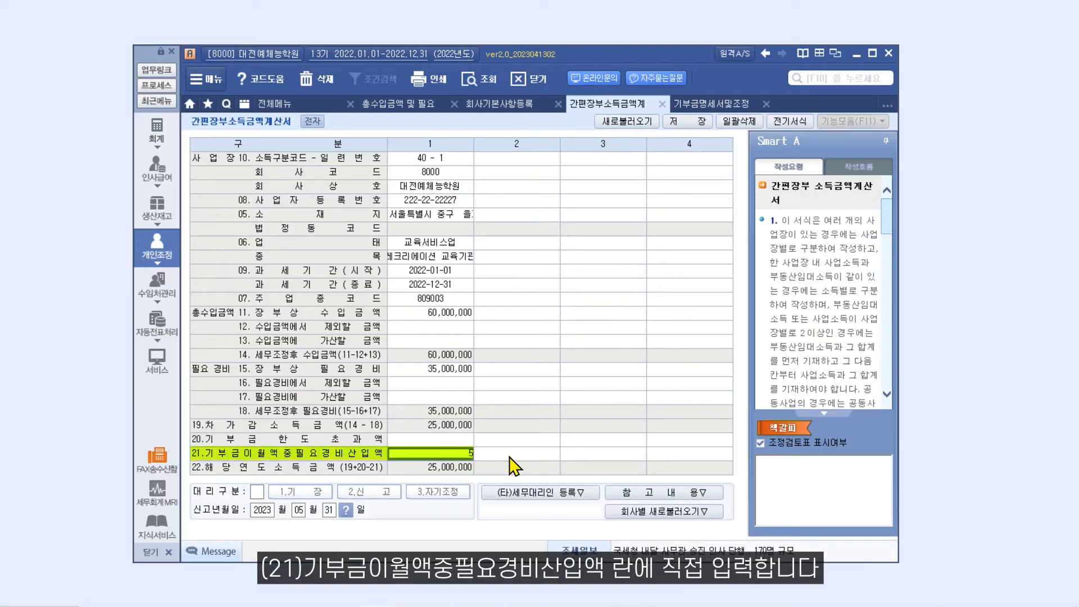
key("Return")
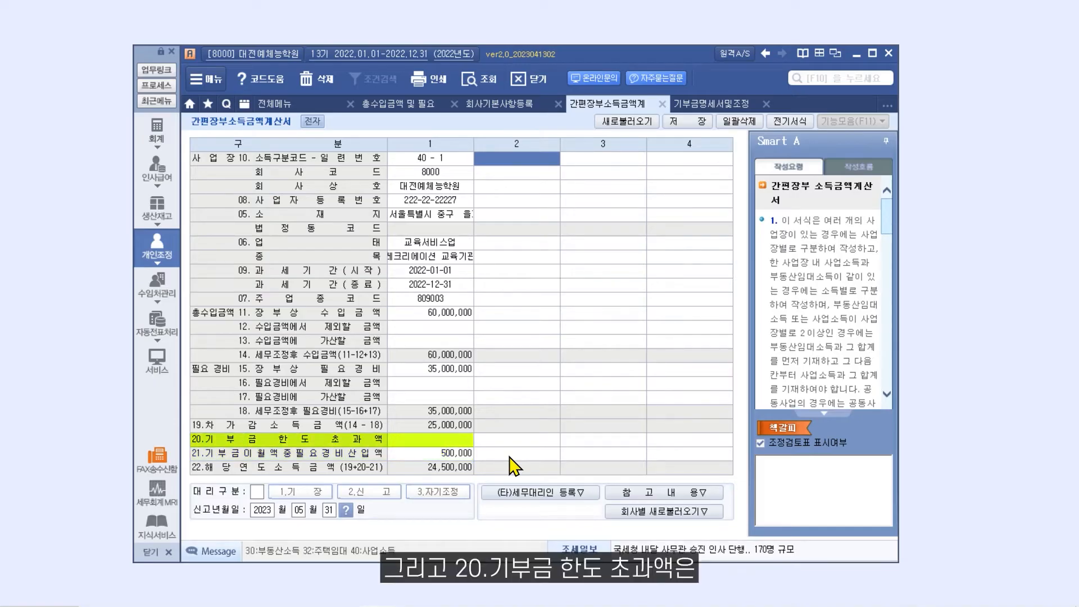
Step: Check the (23) 한도초과액 합계 in the donation adjustment form for row 20 and return to the 간편장부소득금액계산서
left_click(464, 442)
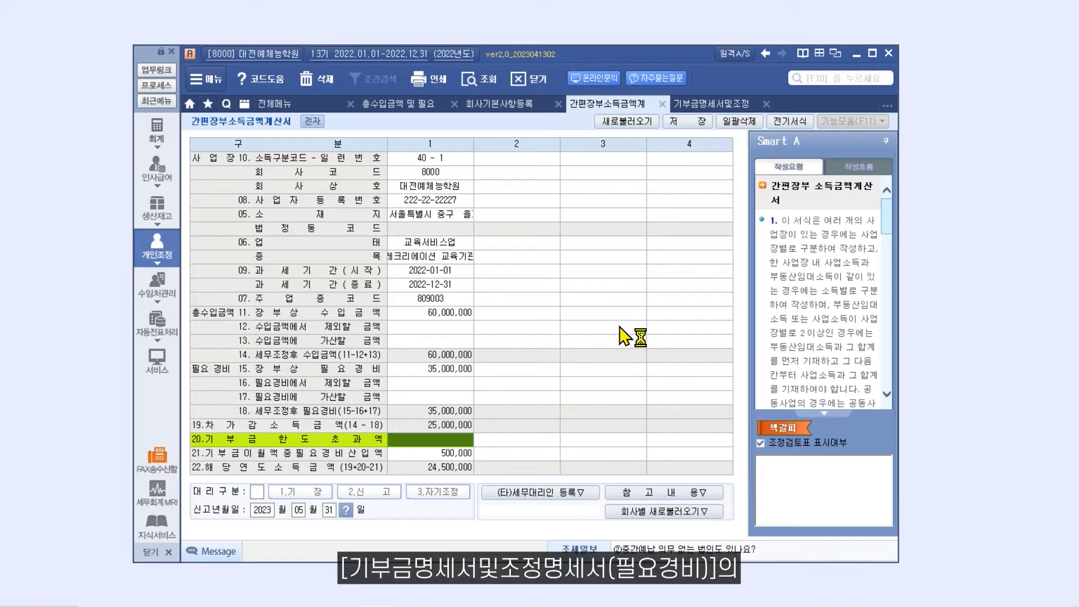
left_click(726, 105)
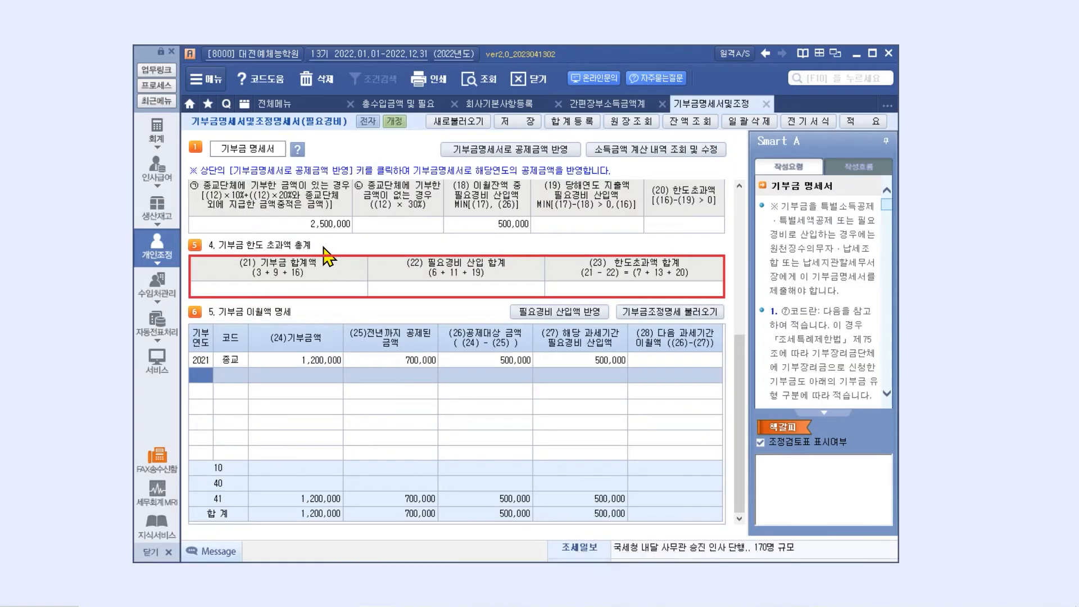
left_click(675, 290)
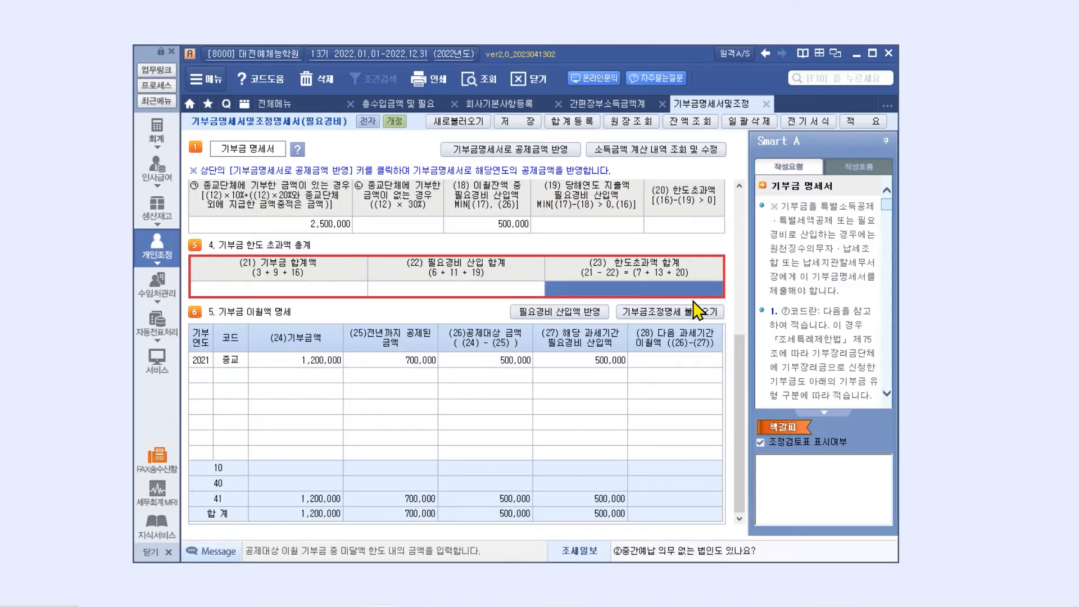
left_click(616, 103)
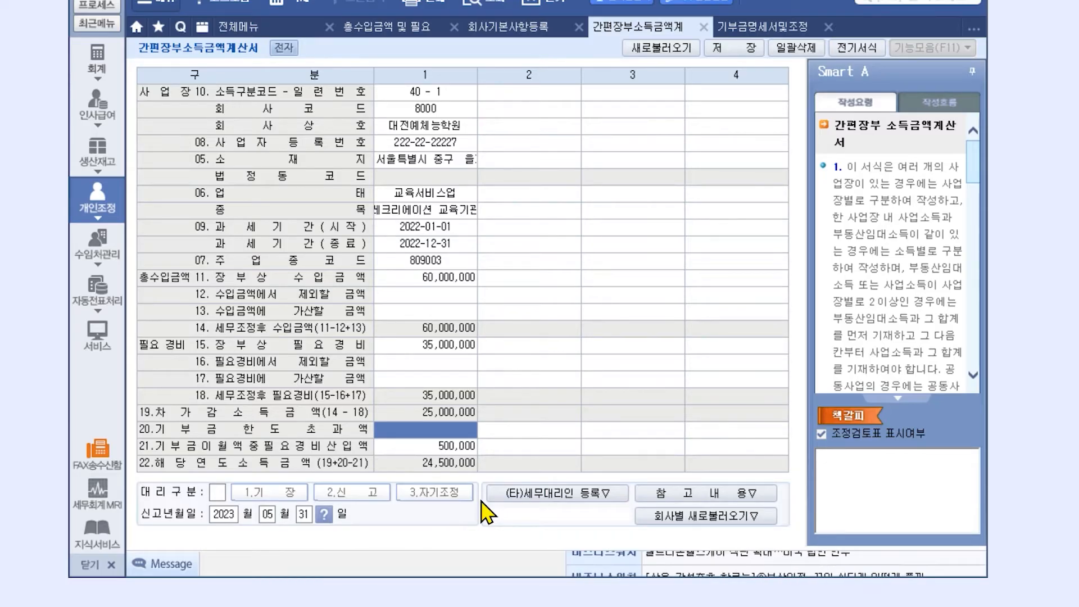
Step: Mark the 간편장부소득금액계산서 as prepared by another tax agent, leaving the agent details blank, and read the 참고내용
left_click(615, 495)
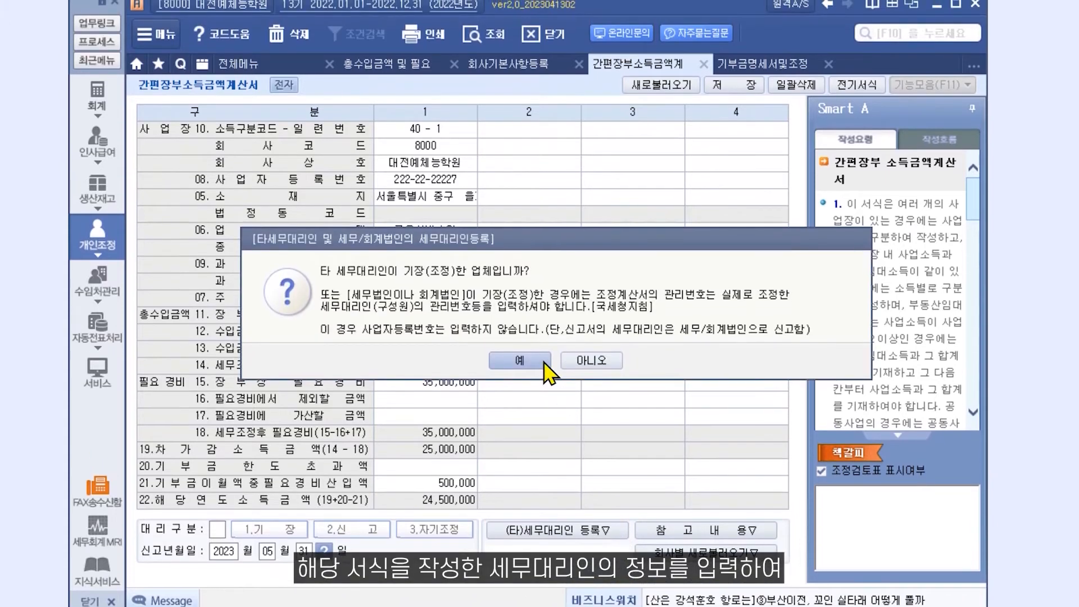
left_click(520, 360)
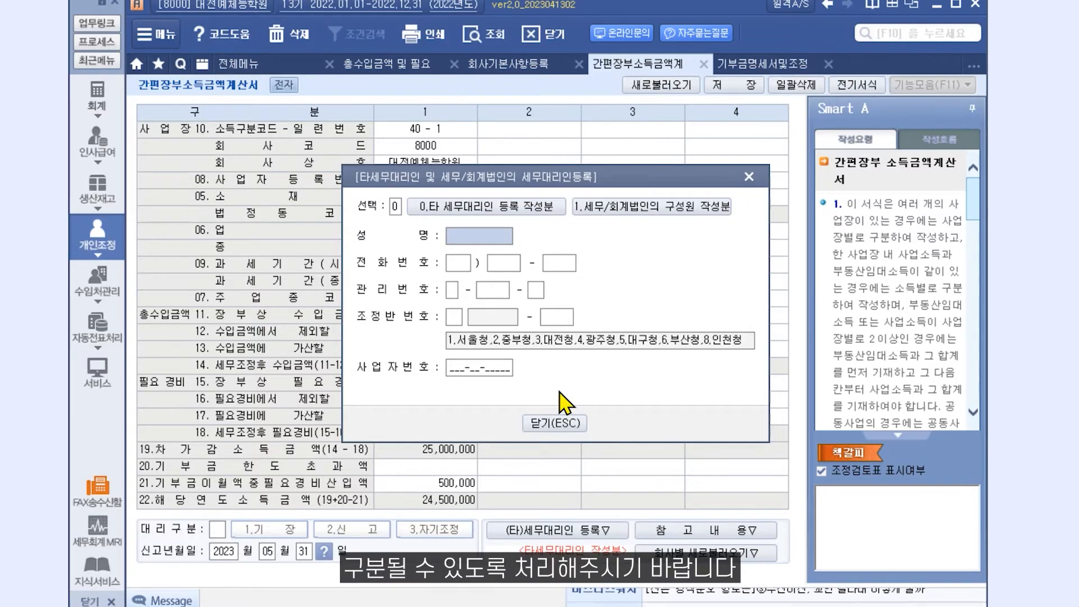
left_click(565, 426)
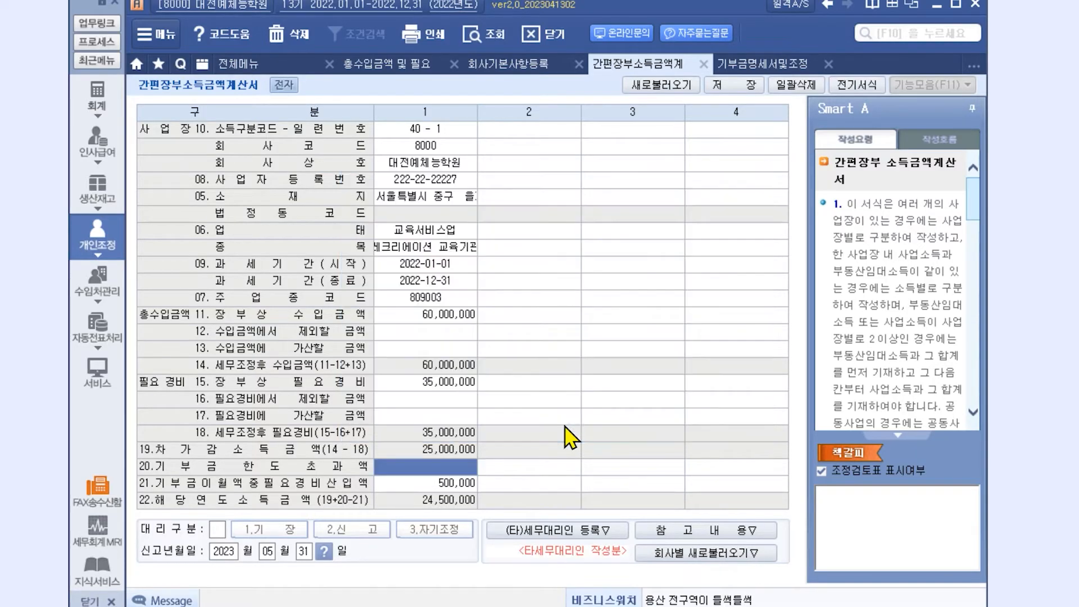
left_click(747, 533)
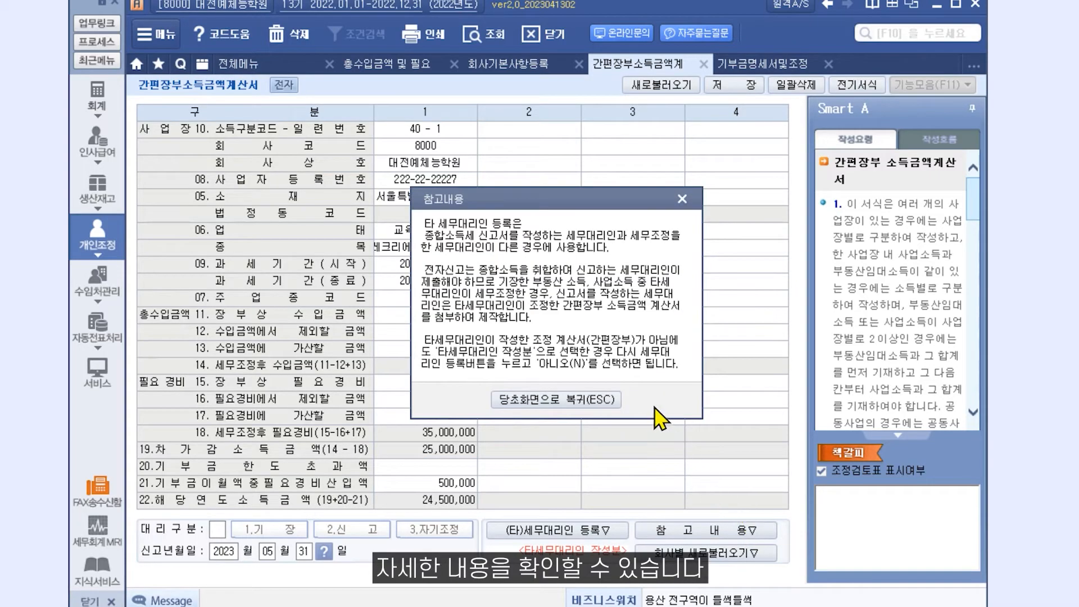
left_click(616, 400)
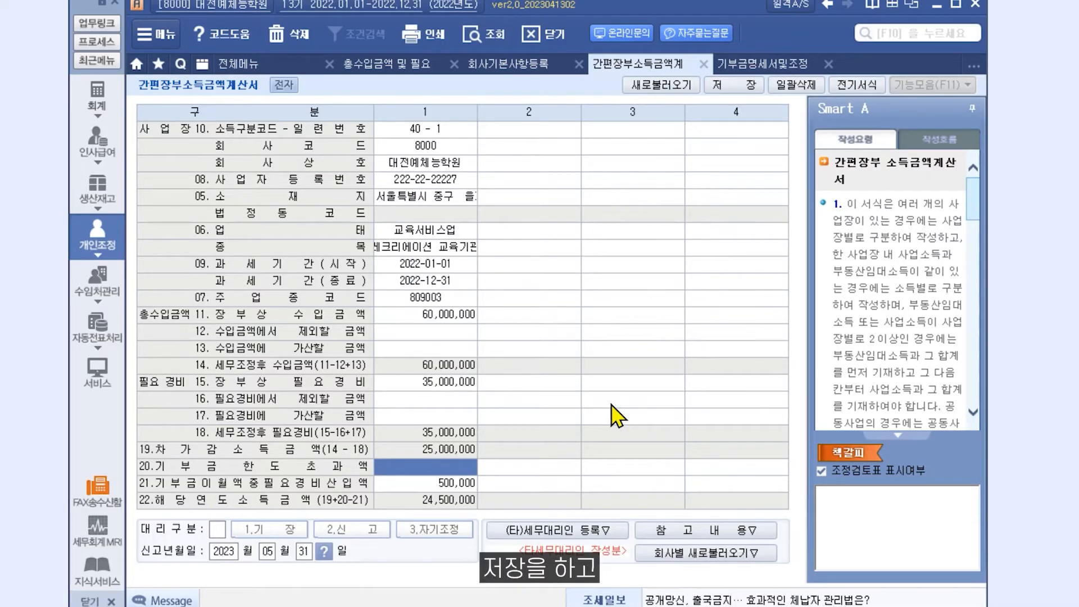
Step: Save the 간편장부소득금액계산서 and open the 종합소득세신고서
left_click(724, 87)
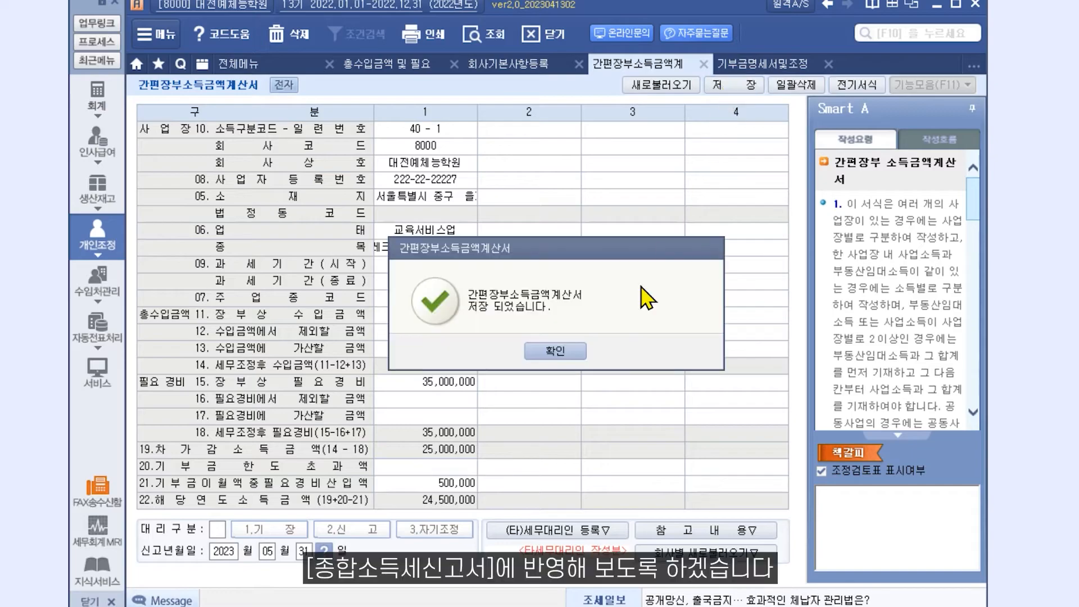
left_click(573, 353)
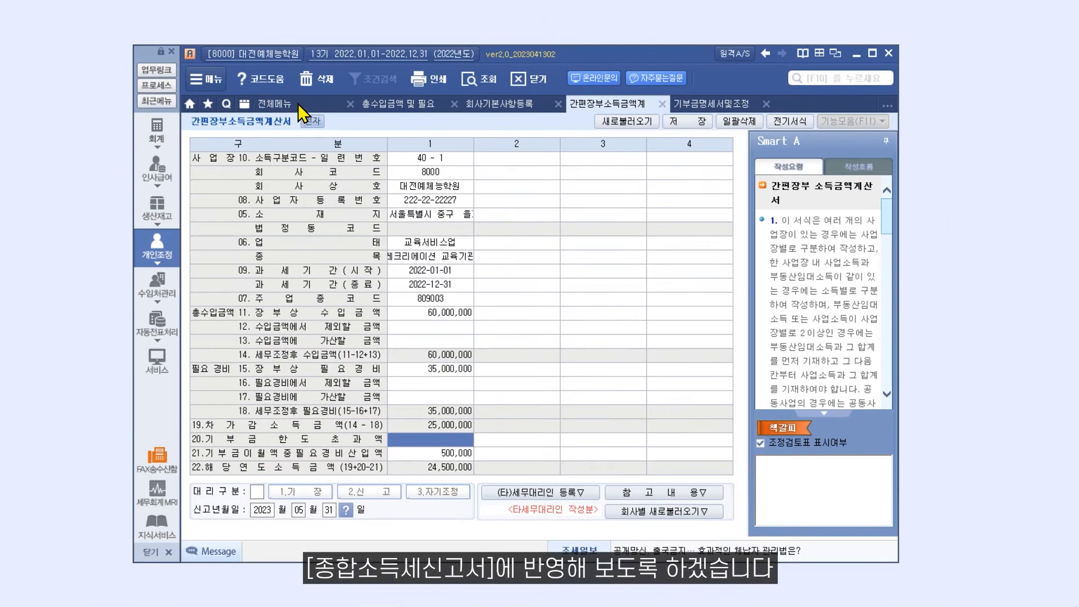
left_click(299, 104)
left_click(360, 129)
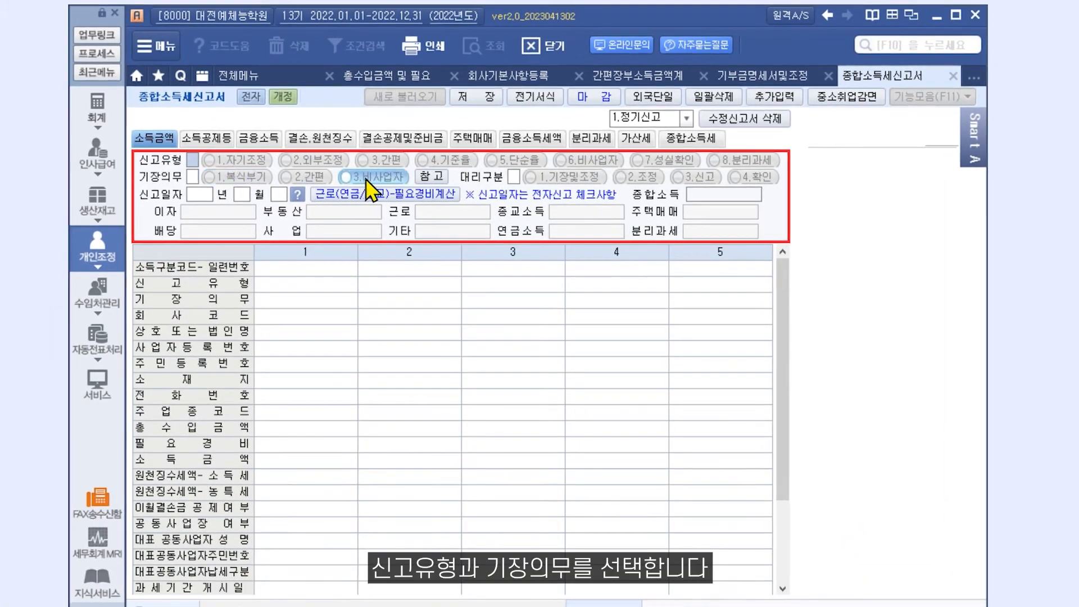
Step: Set 신고유형 to 3.간편, 기장의무 to 2.간편 and 대리구분 to 1.기장및조정, and enter income code 40 in column 1
left_click(390, 162)
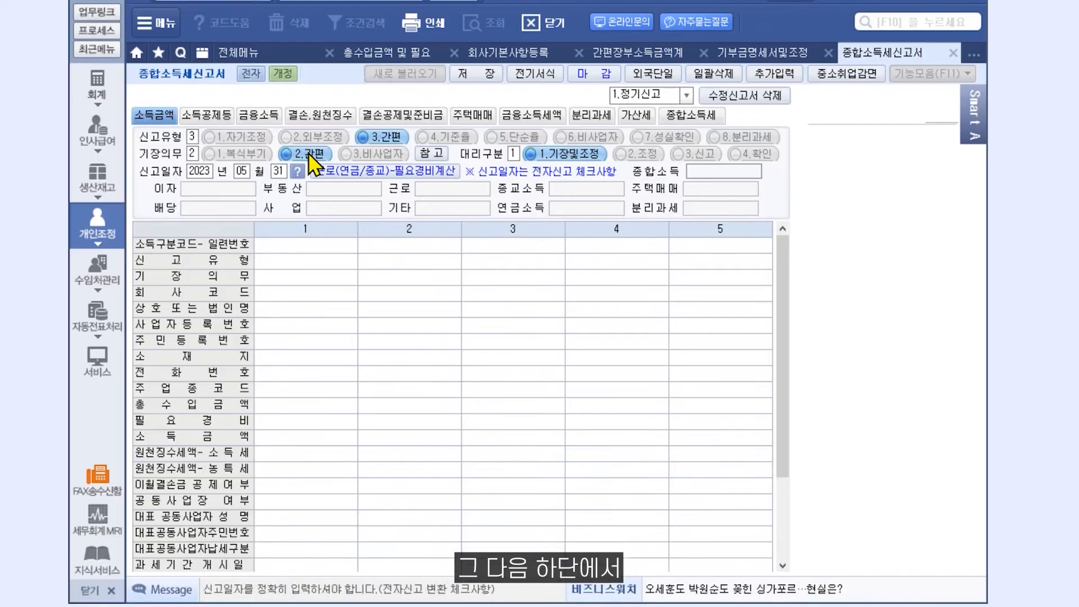
left_click(335, 230)
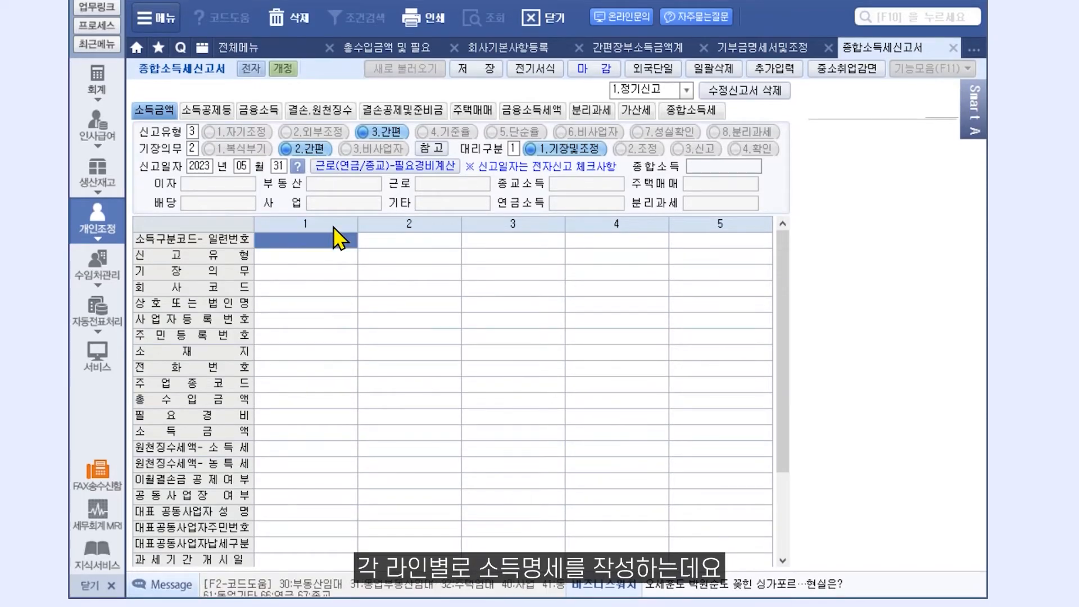
left_click(432, 241)
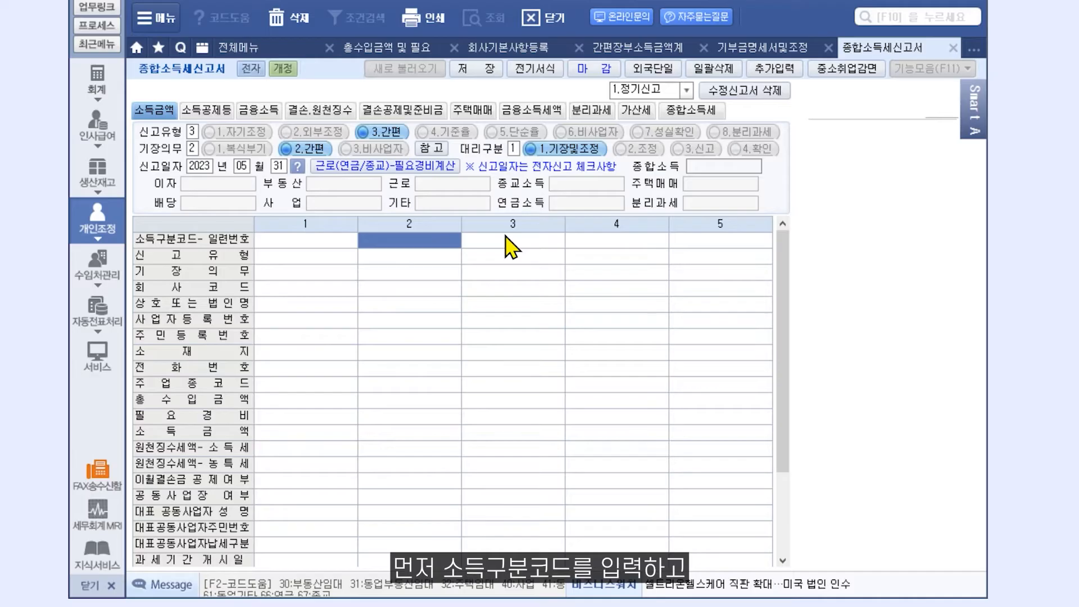
left_click(332, 240)
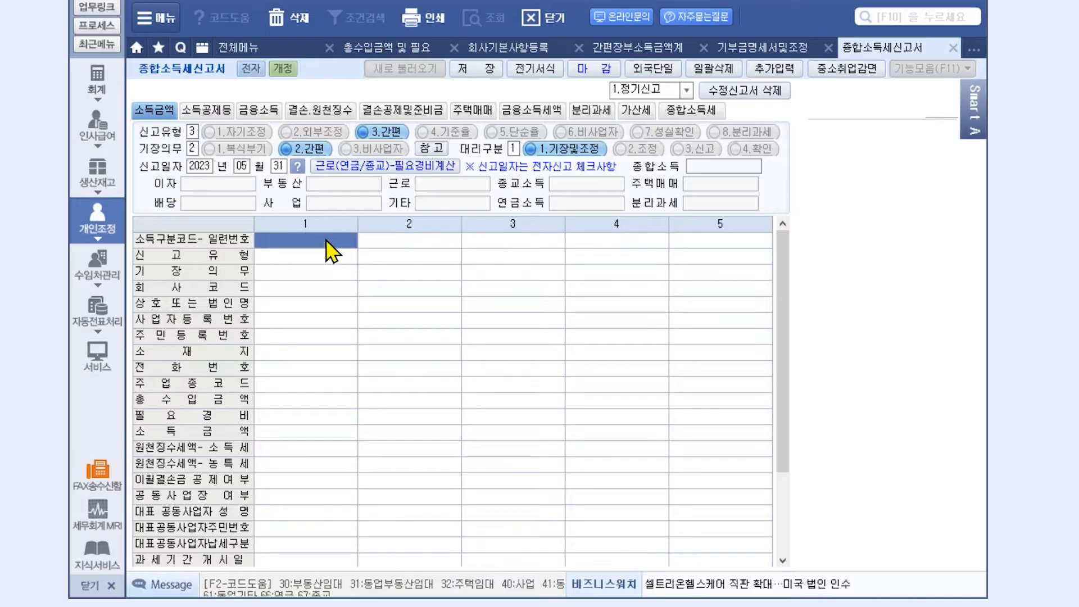
type("40")
key("Return")
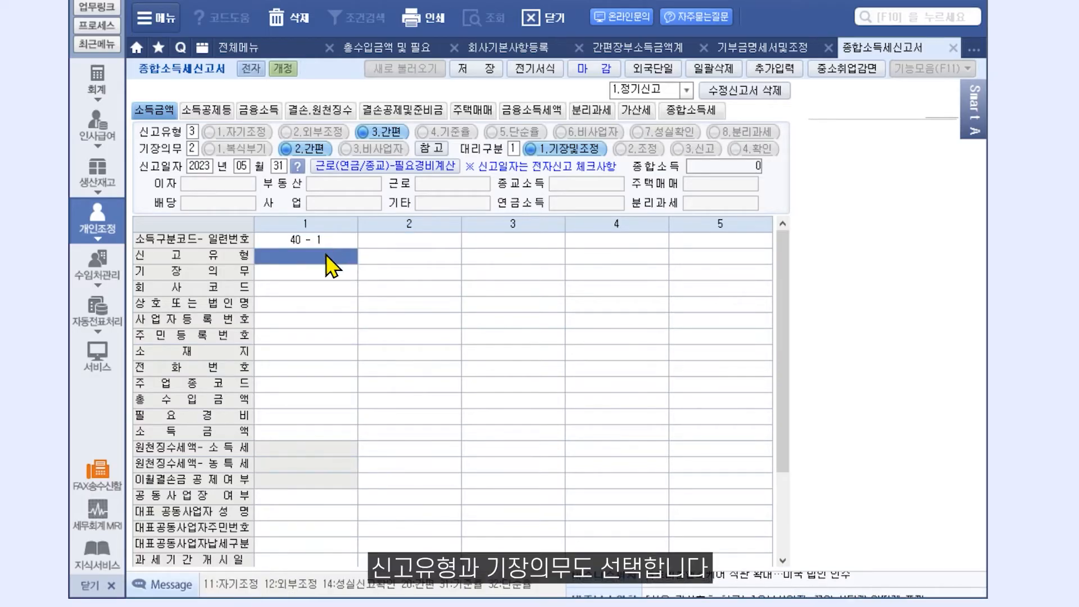
Step: In column 1, set 신고유형 to 20 (간편) and load the income data of company 8000, 대전예체능학원
double_click(326, 256)
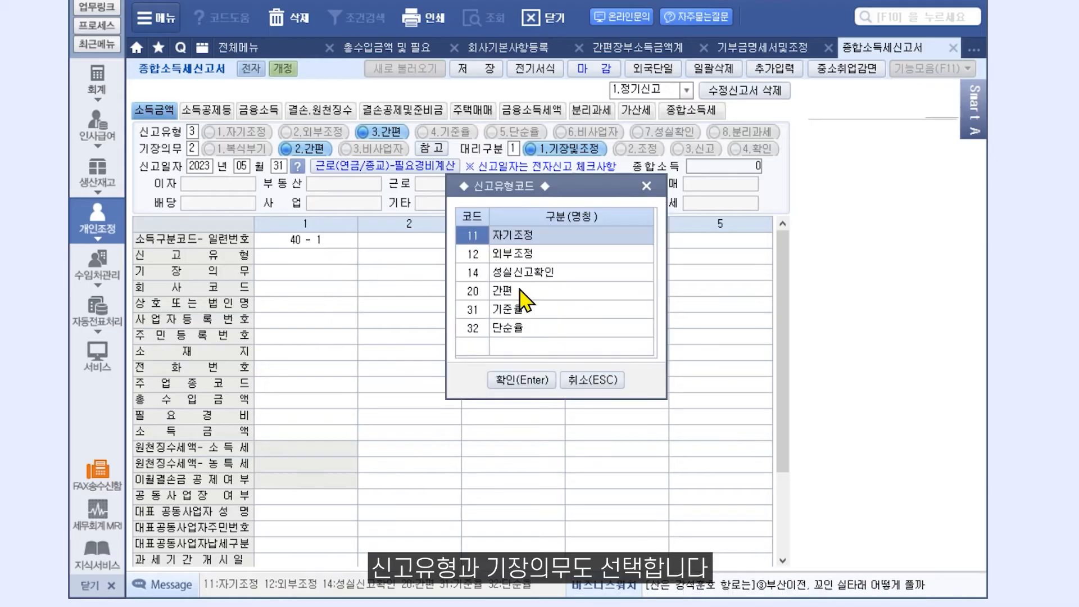
left_click(525, 292)
left_click(522, 380)
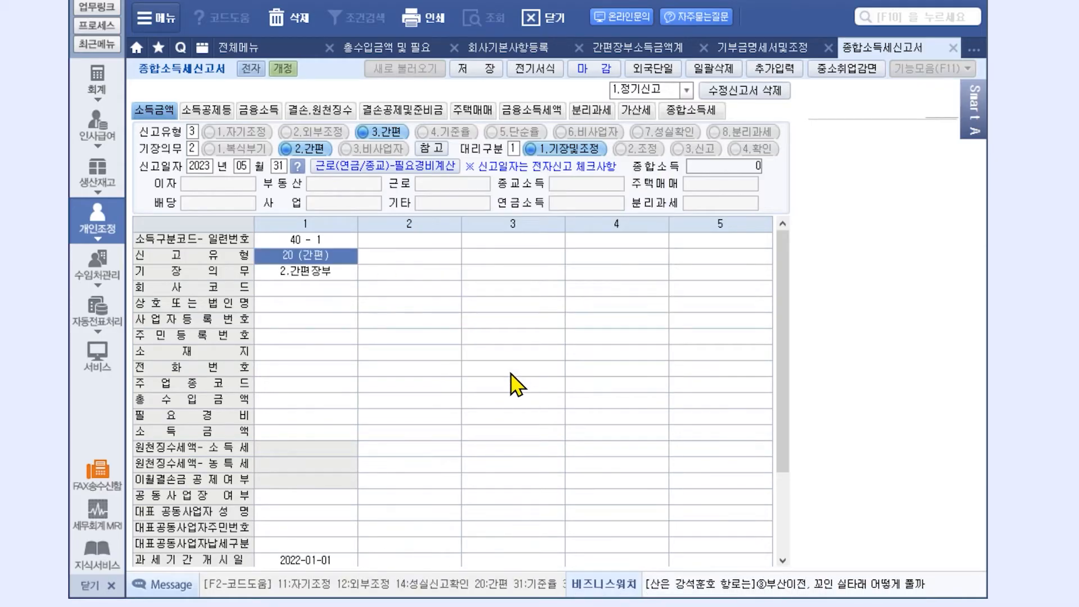
double_click(341, 289)
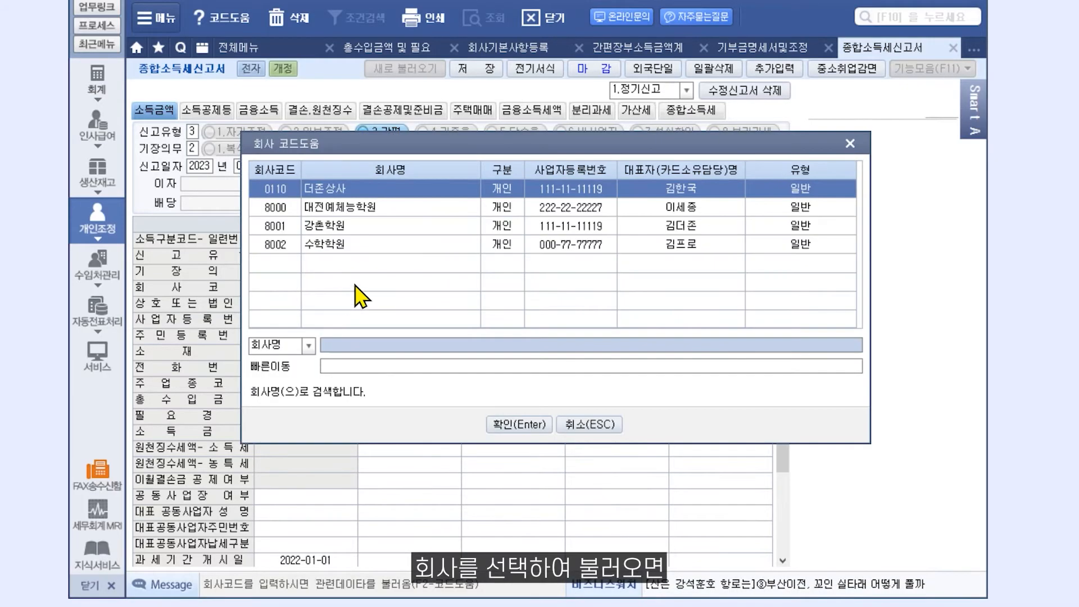
left_click(409, 208)
left_click(519, 423)
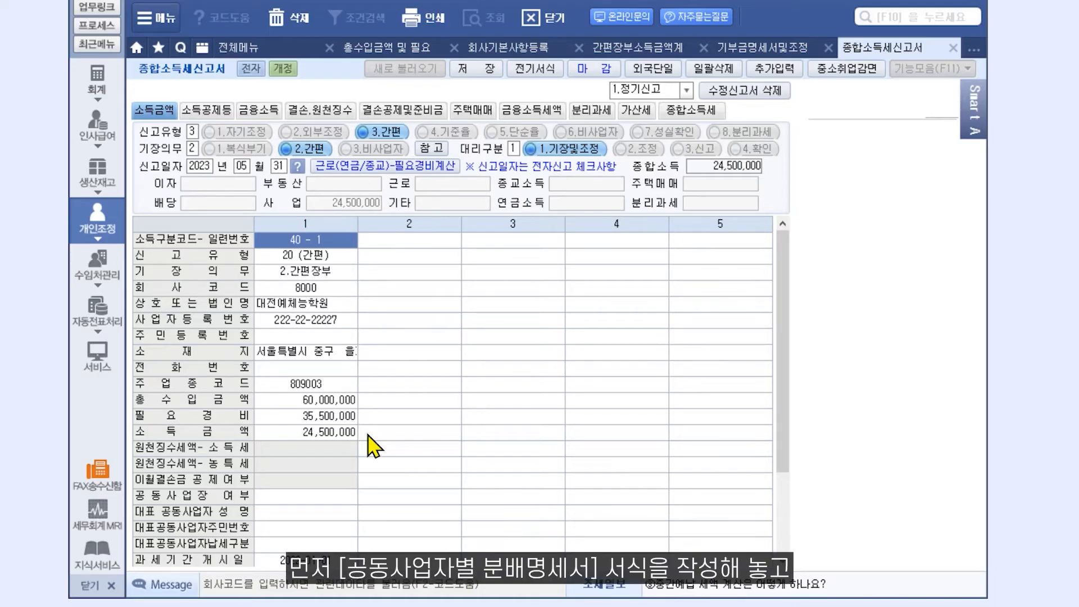
Step: View the 공동사업자 소득분배명세서 form and return to the 종합소득세신고서
left_click(261, 49)
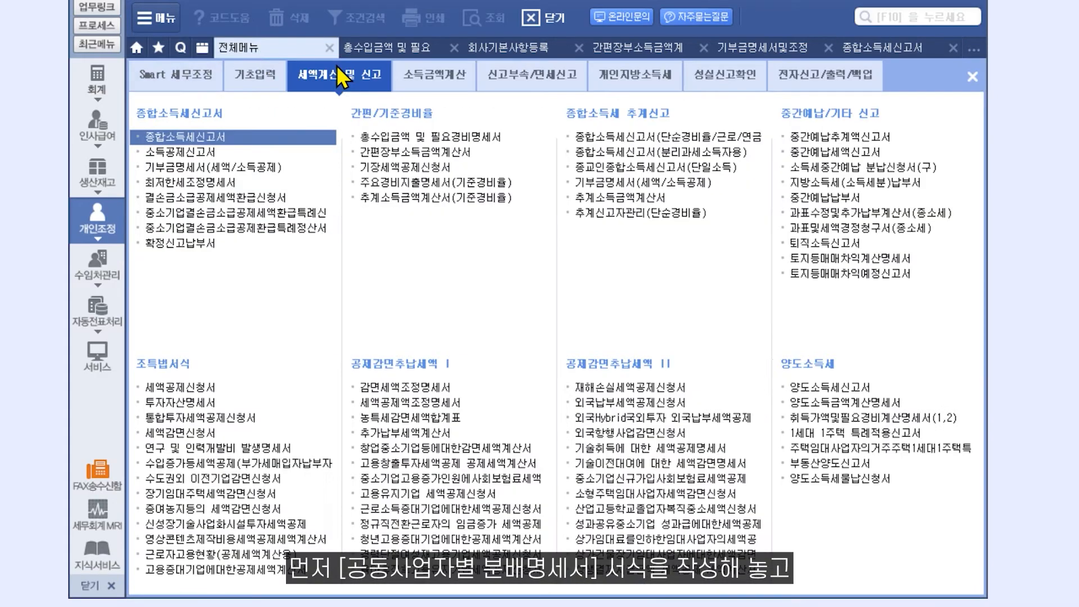
left_click(445, 81)
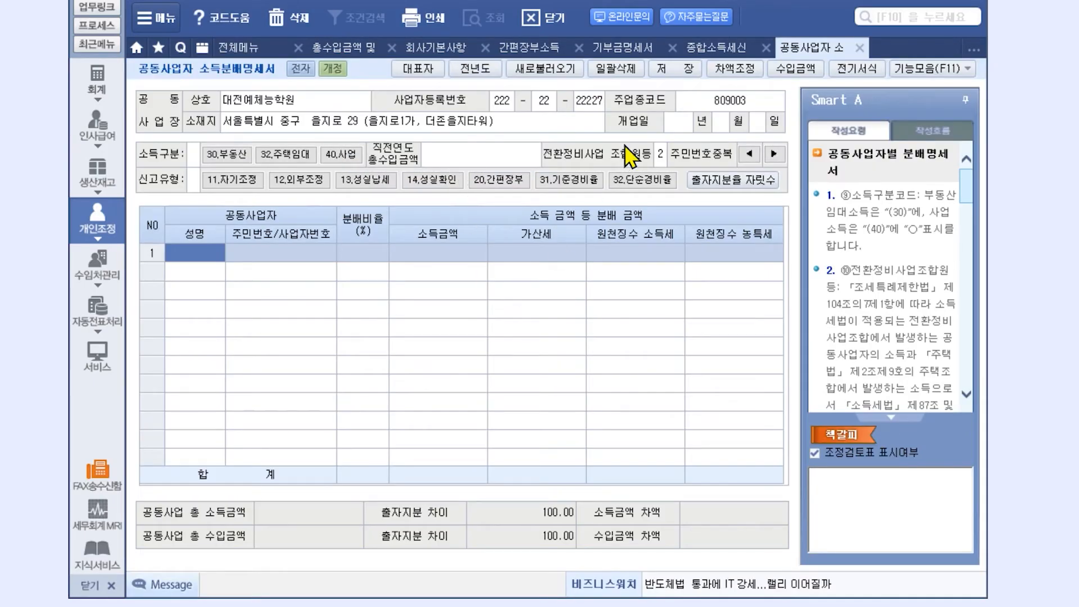
left_click(715, 48)
Step: Set 공동사업장 여부 to 1.공동사업장 in column 1 and enter the representative joint owner's name and resident registration number
left_click(326, 497)
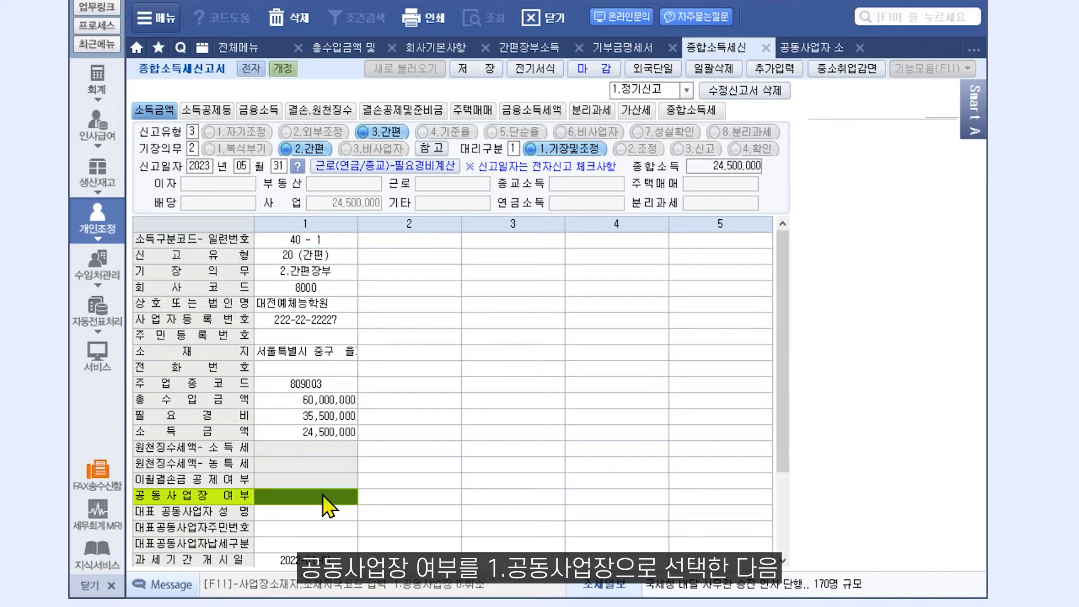
type("1")
key("Return")
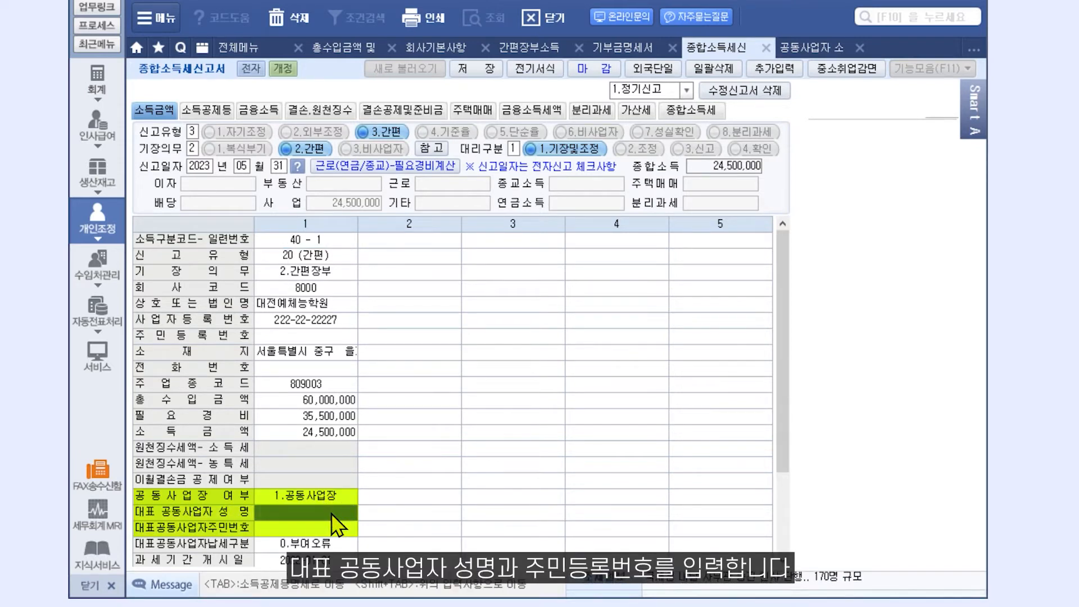
type("나")
type("공동")
key("Return")
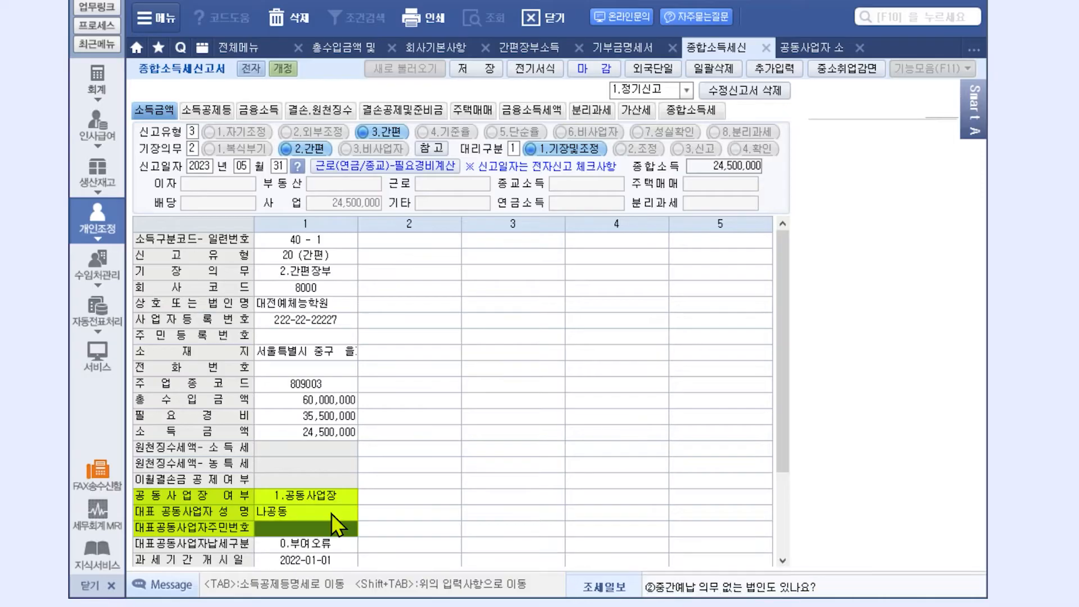
type("80010112")
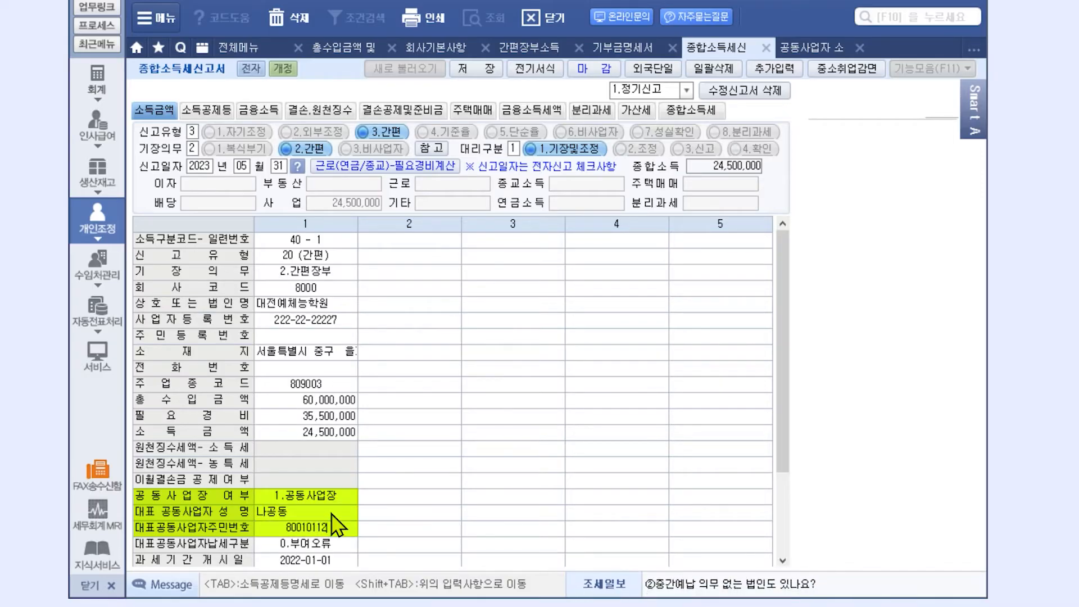
type("1-1234567")
key("Return")
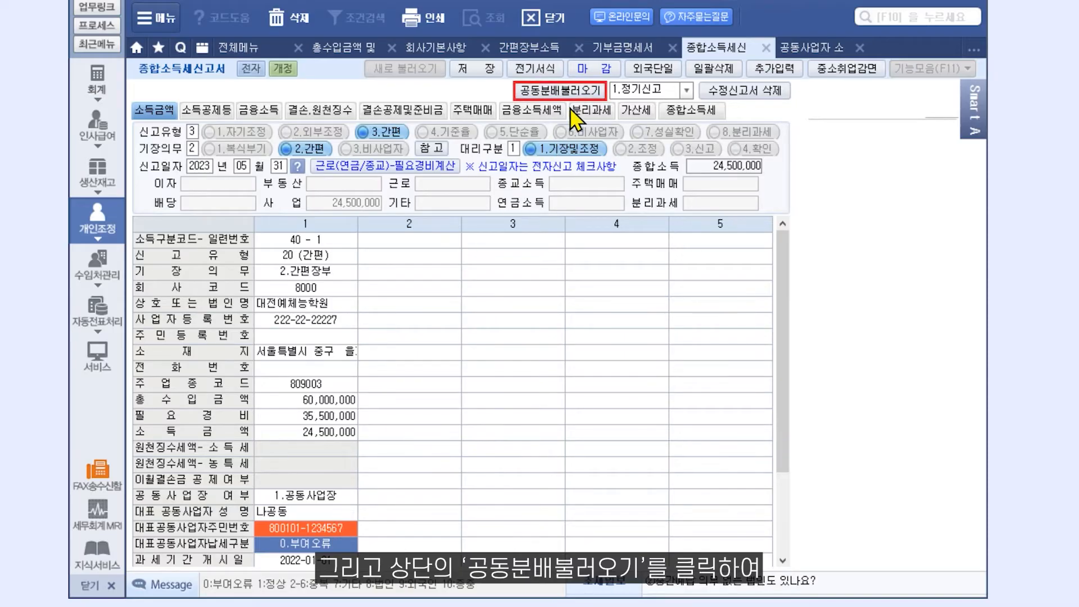
Step: Request 공동분배불러오기, decline the import, and clear the joint-business entries by setting 공동사업장 여부 to 0
left_click(583, 95)
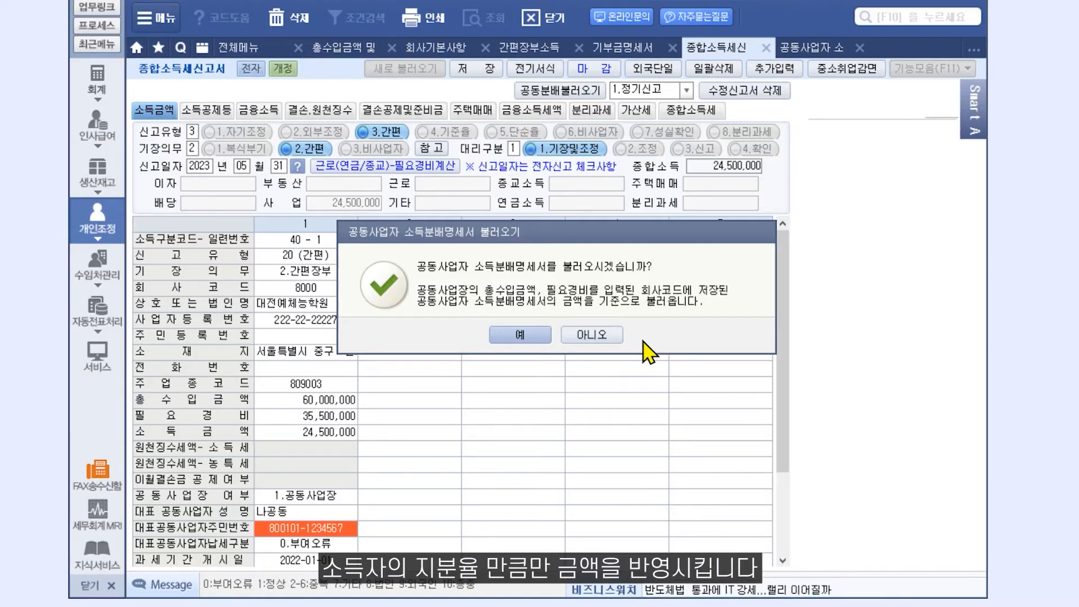
left_click(612, 336)
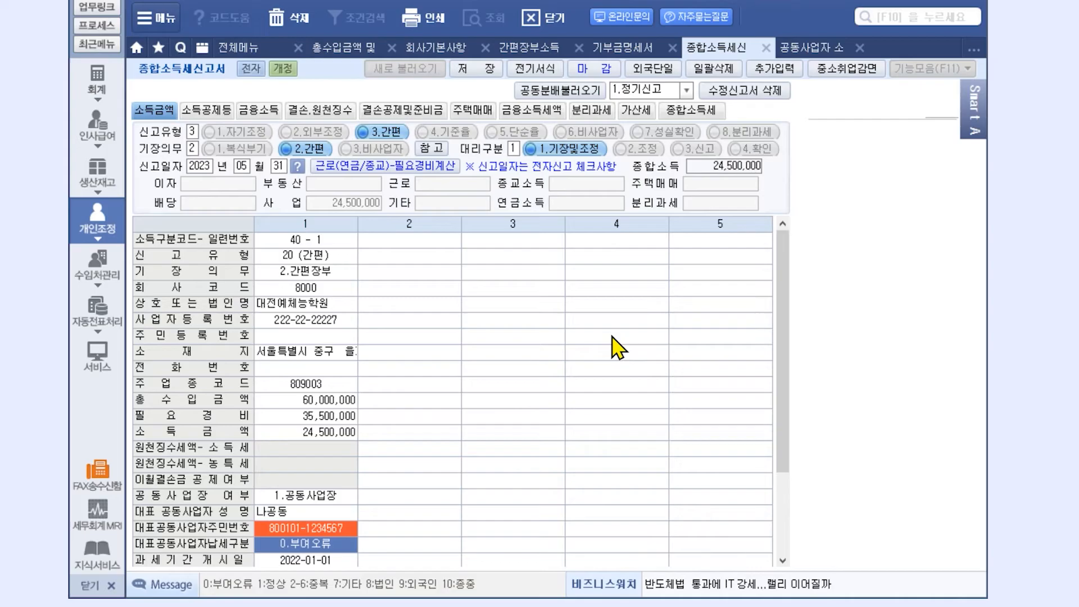
left_click(337, 501)
type("0")
key("Return")
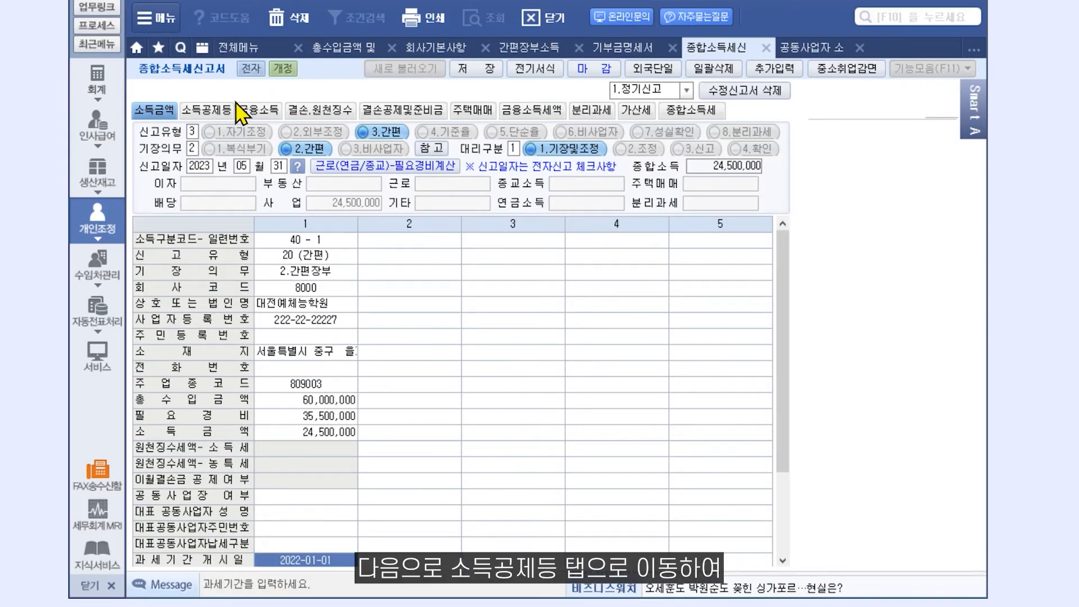
Step: Request a fresh load of the 소득공제신고서 data for 소득공제등 and decline the import
left_click(224, 111)
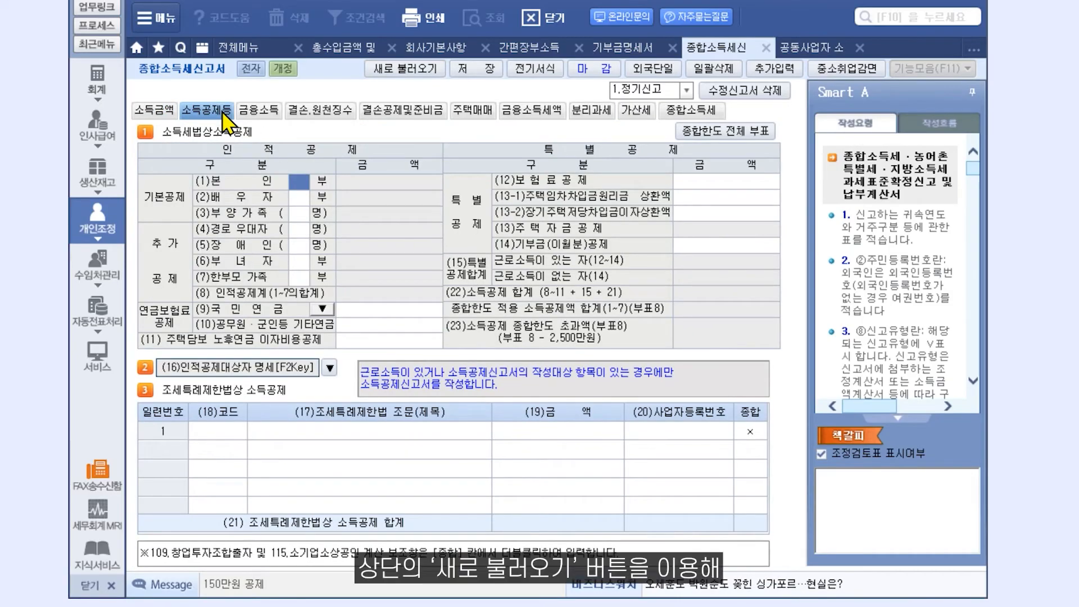
left_click(417, 77)
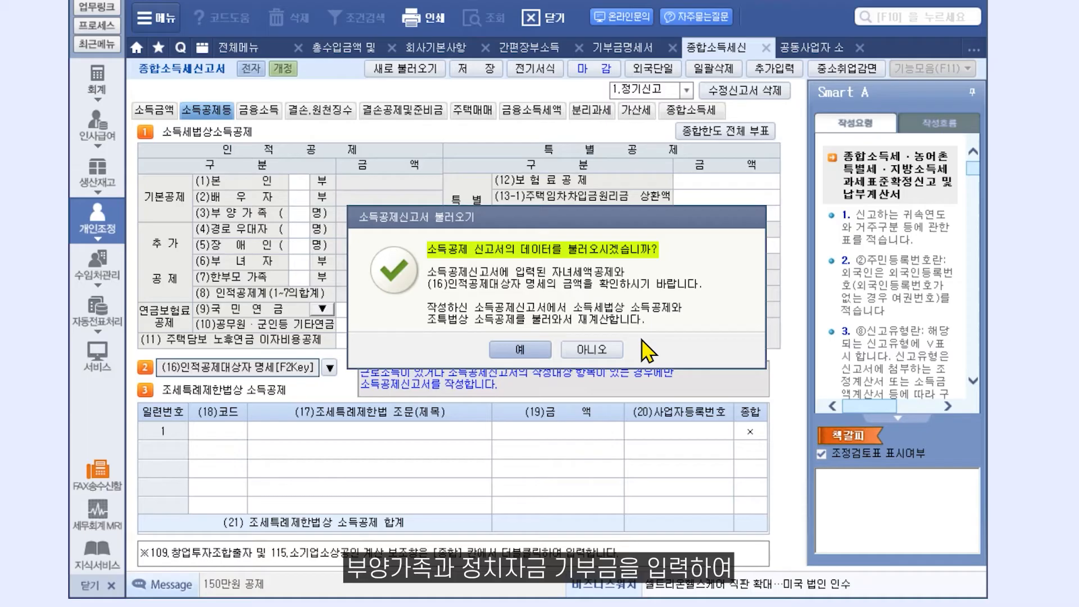
left_click(592, 349)
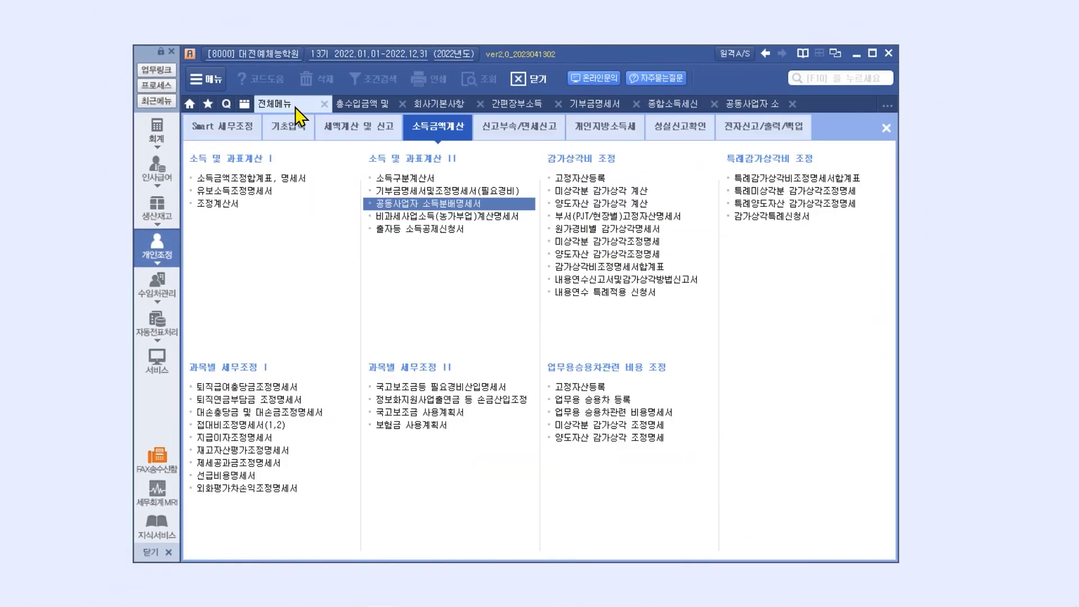
Step: Open the 소득공제신고서 and set 부녀자 to 1 (여) for the 본인 row in 1.부양가족명세
left_click(360, 127)
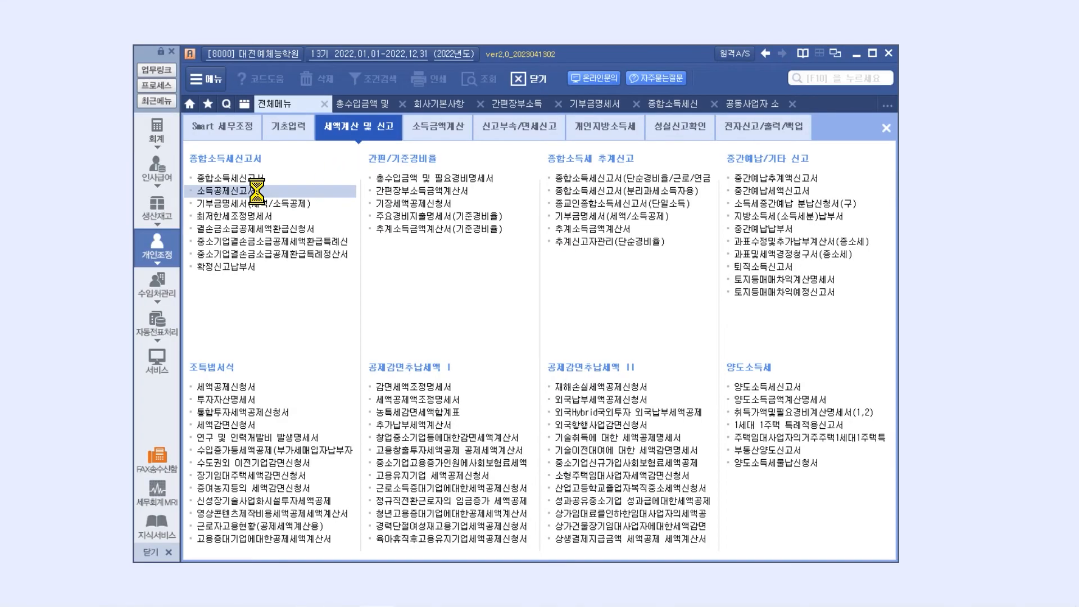
left_click(255, 192)
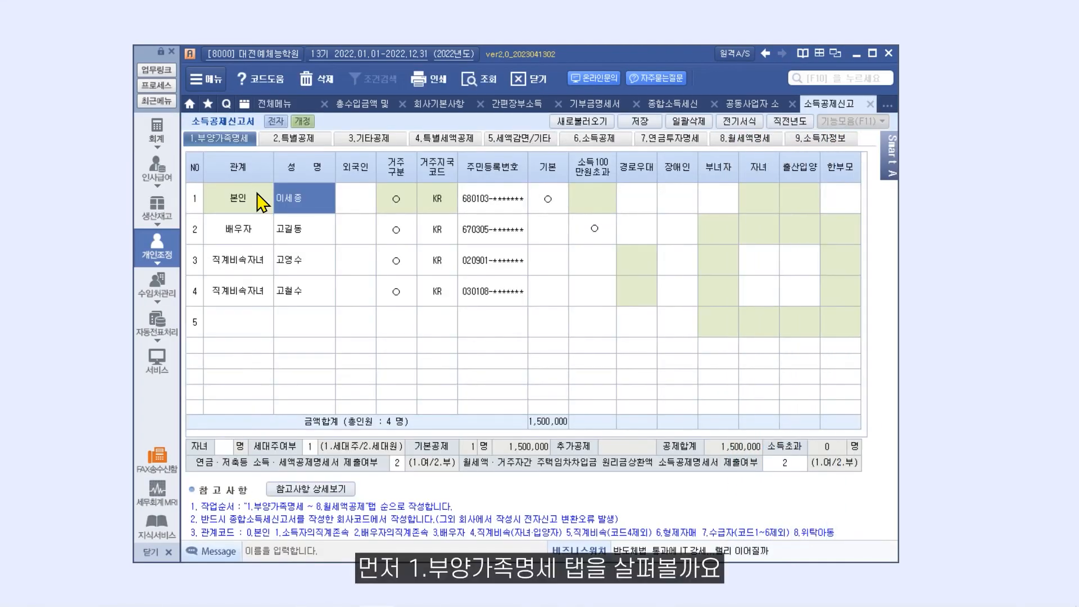
left_click(253, 142)
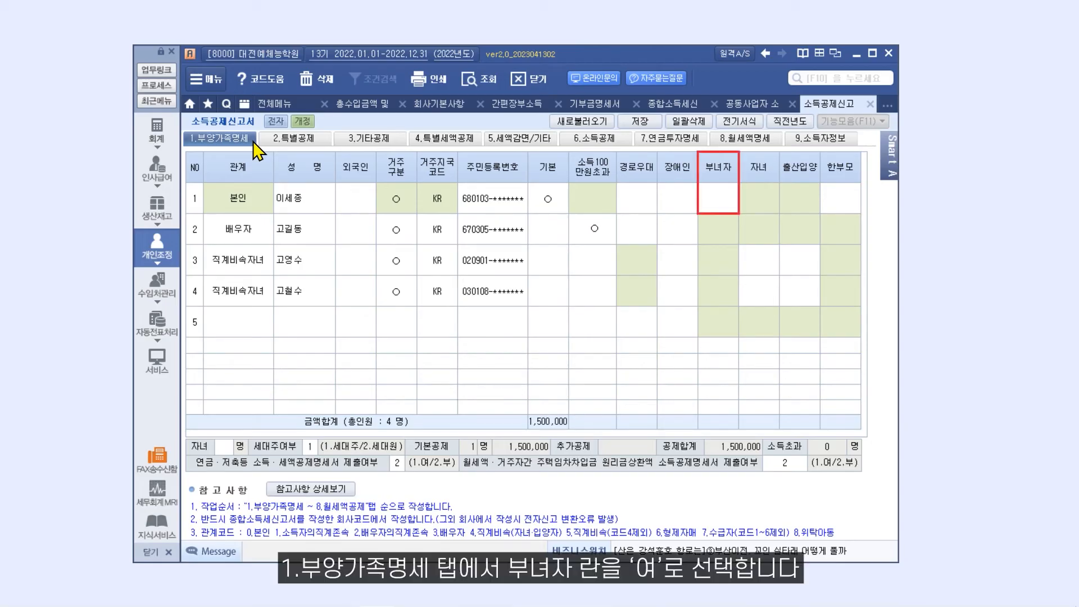
left_click(712, 206)
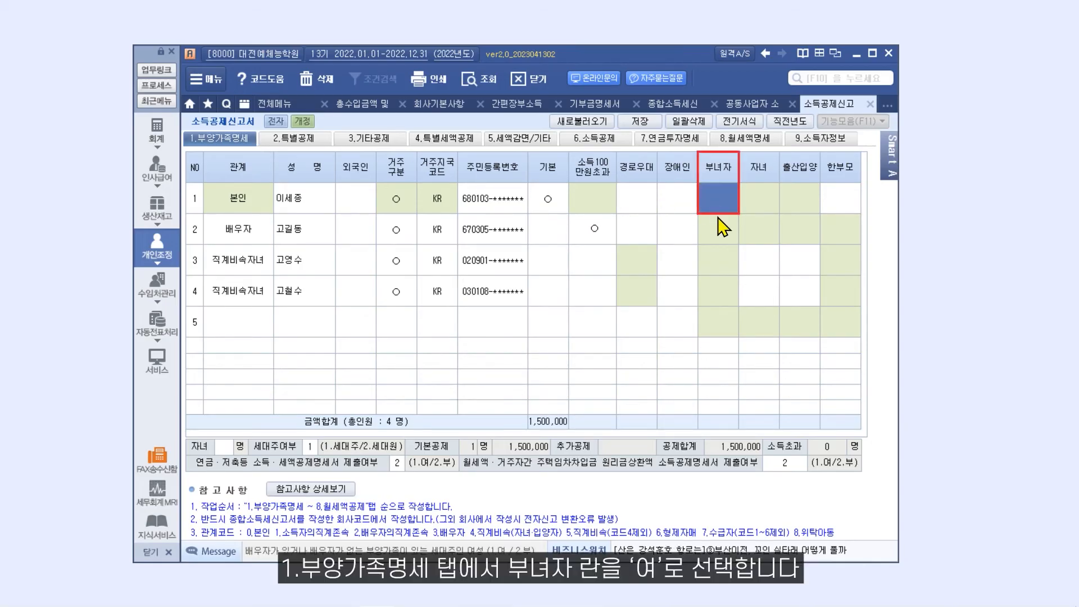
type("1")
key("Return")
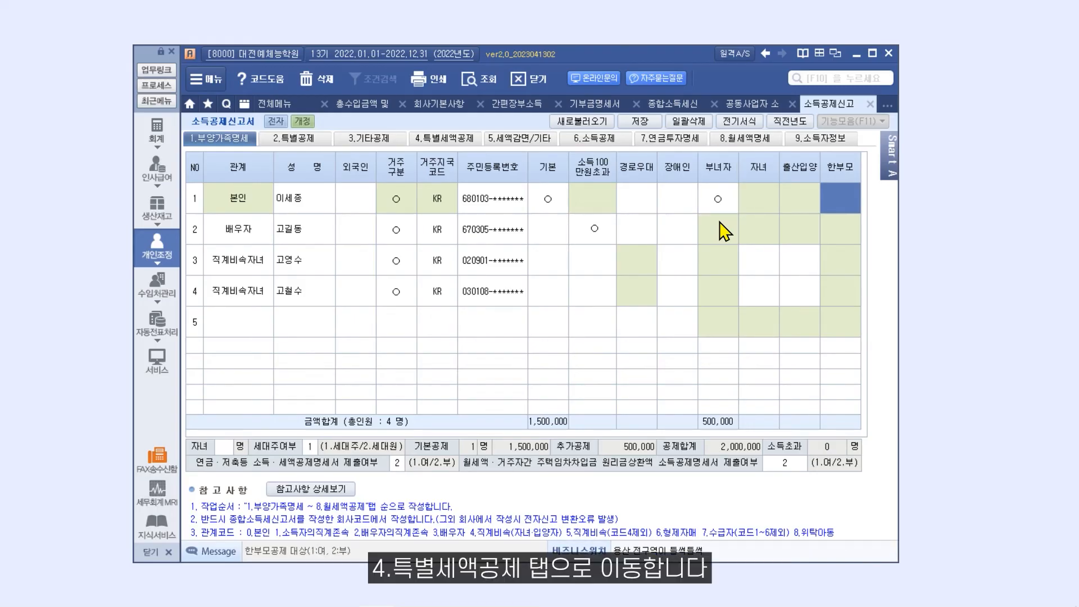
Step: Review the 기부금 rows of 4.특별세액공제 and open the 기부금명세서(세액/소득공제)
left_click(472, 141)
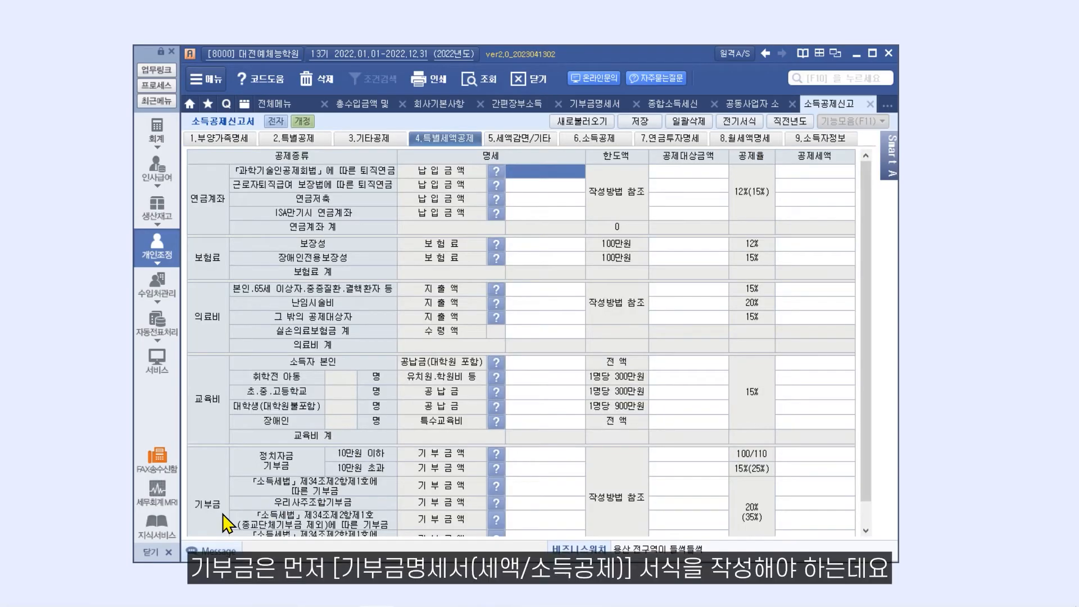
scroll(223, 514, "down", 1)
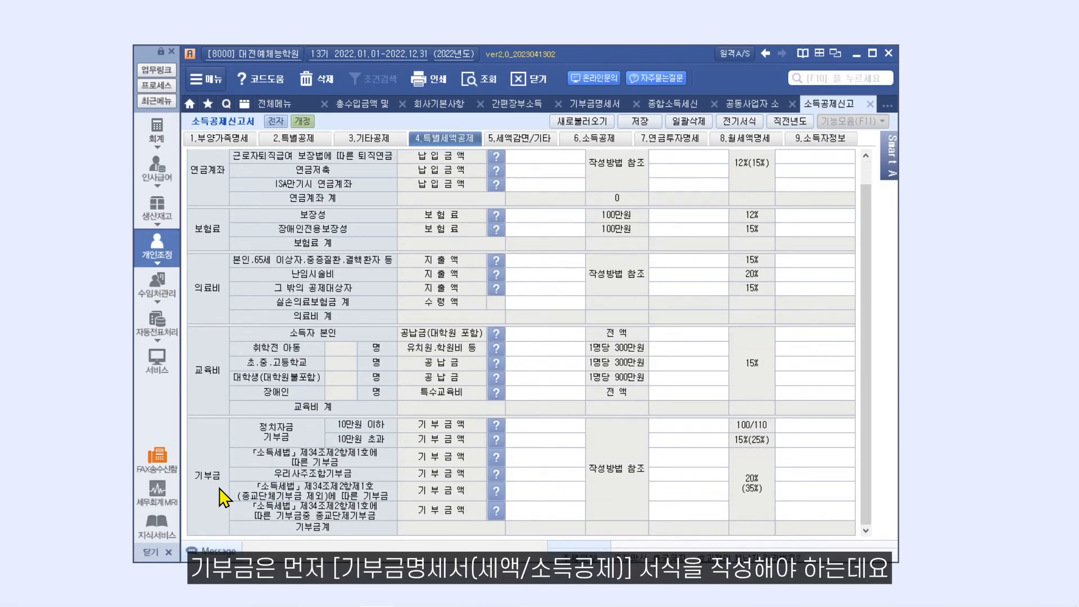
left_click(295, 106)
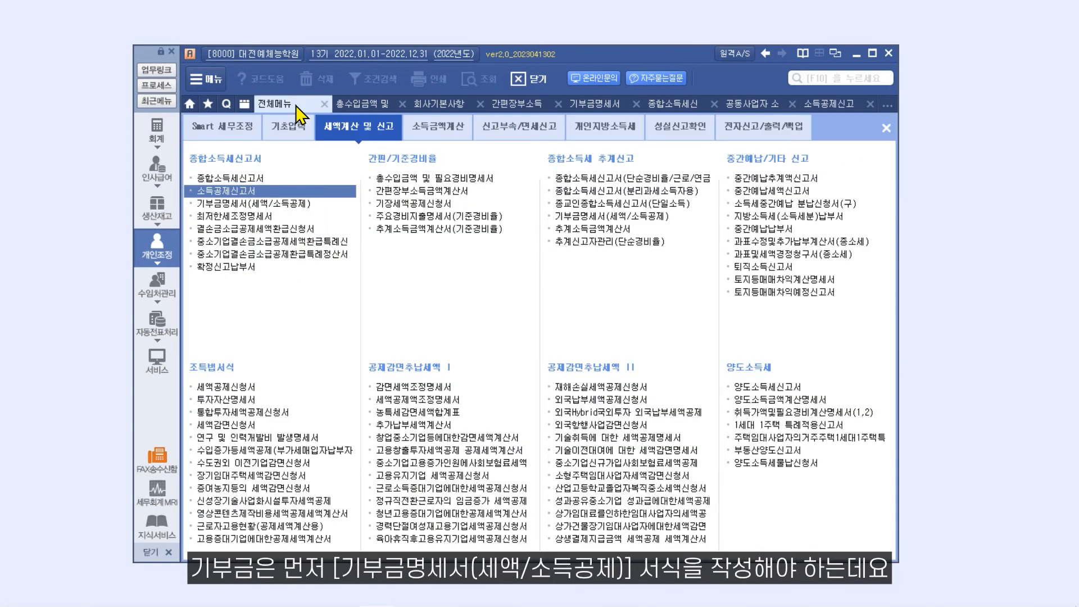
left_click(314, 204)
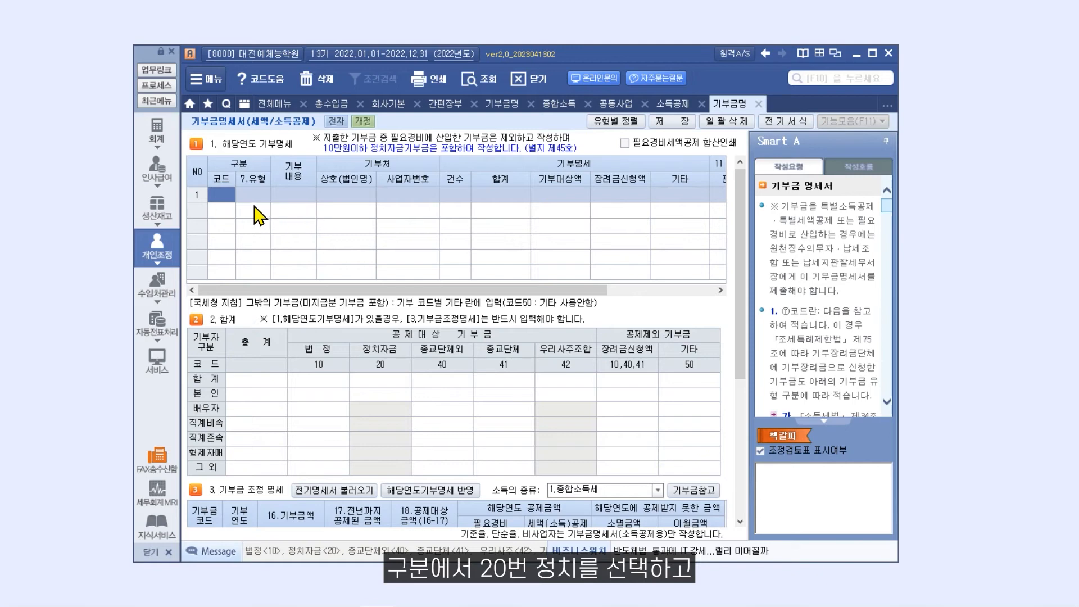
Step: Add a donation with code 20 (정치) and a 기부대상액 of 100,000 to 해당연도 기부명세
type("20")
key("Return")
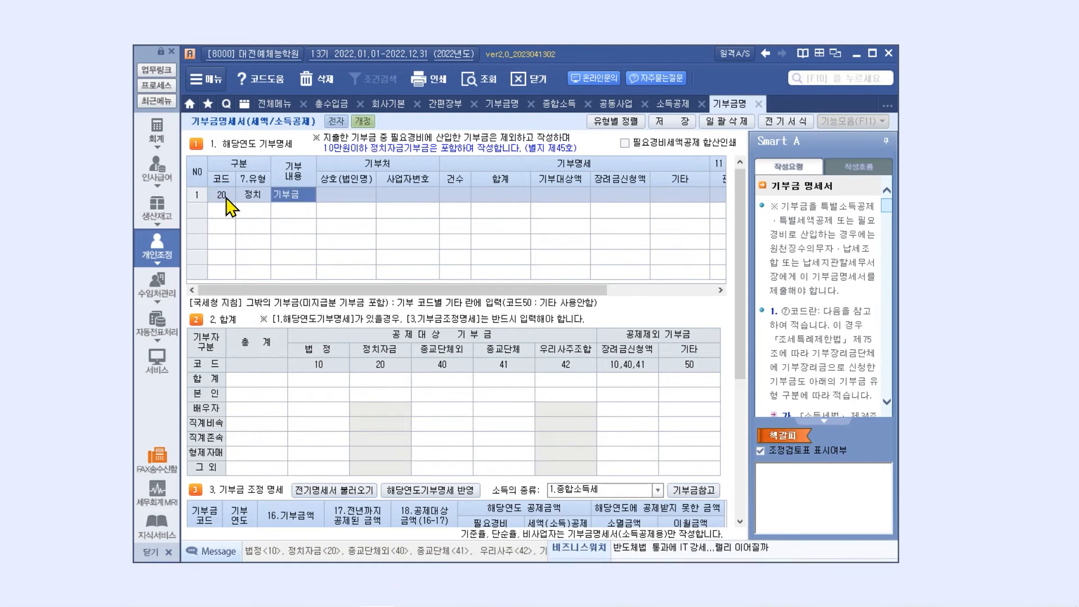
left_click(541, 194)
type("1000000")
key("Return")
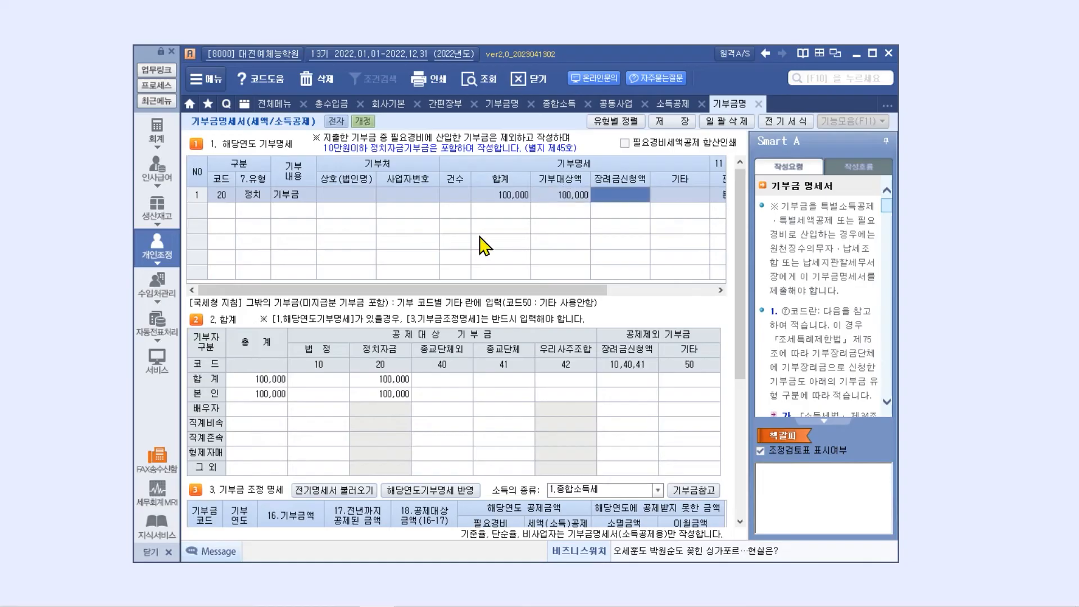
Step: Apply the current-year donation details to 3.기부금 조정 명세 with 해당연도기부명세 반영
left_click(280, 380)
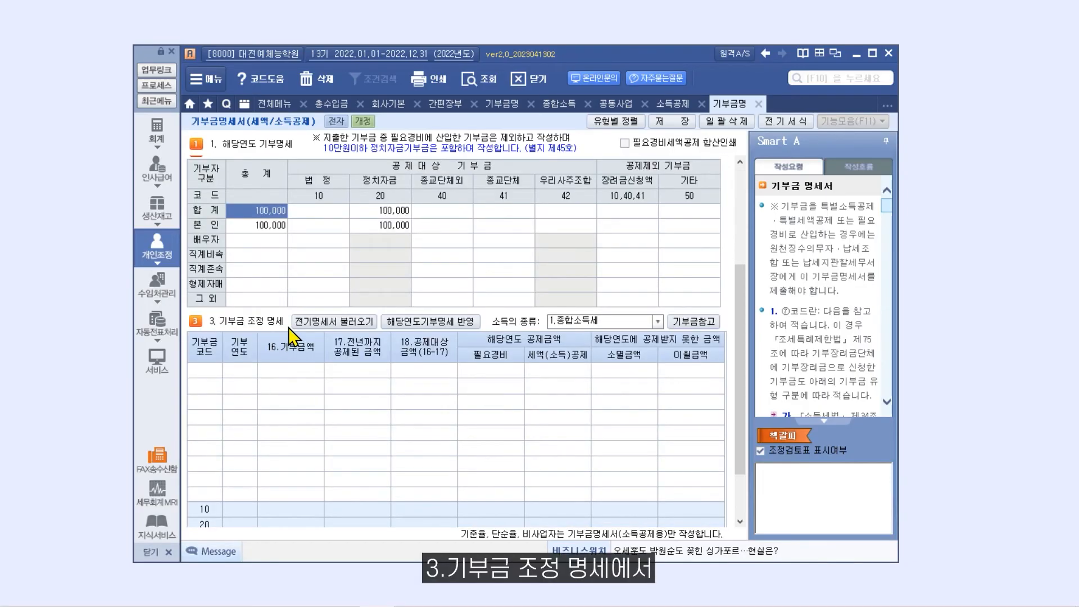
left_click(453, 321)
left_click(494, 407)
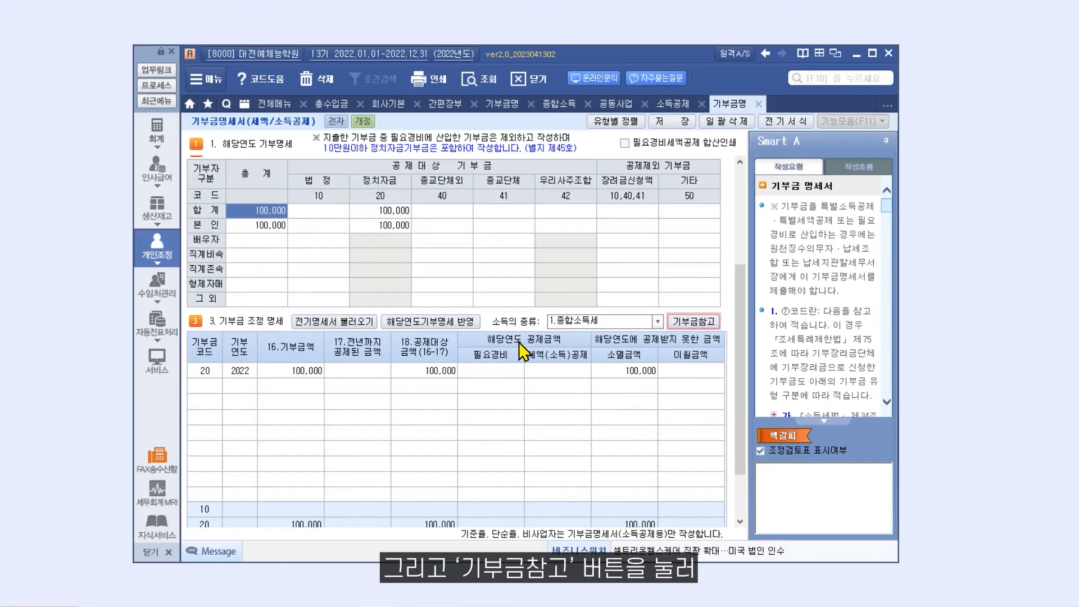
Step: Apply the 기부금참고 deduction calculation to 3.기부금 조정 명세 and save the 기부금명세서
left_click(689, 321)
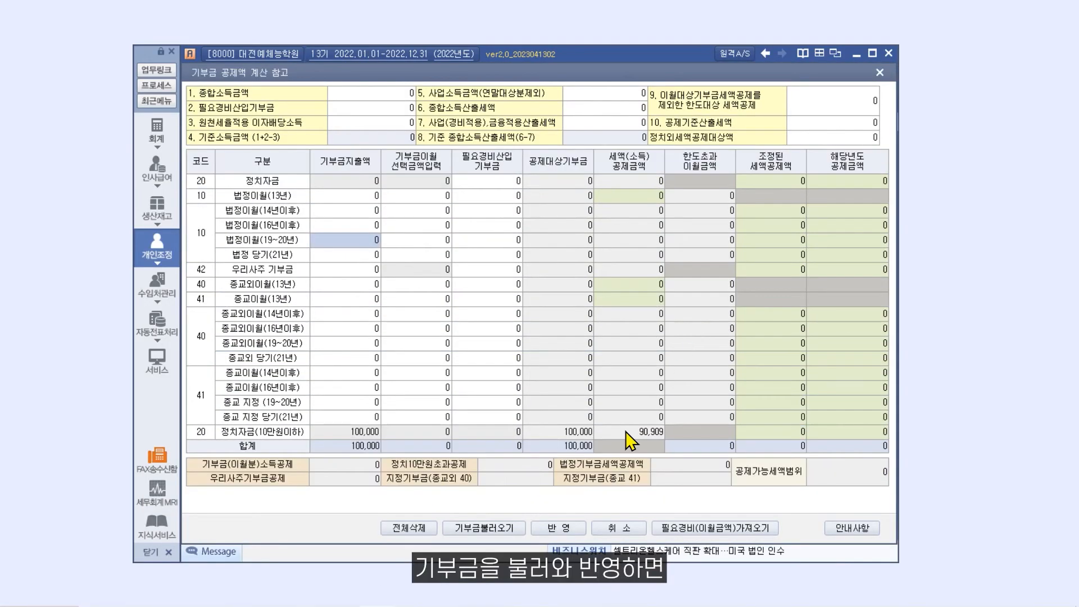
left_click(556, 528)
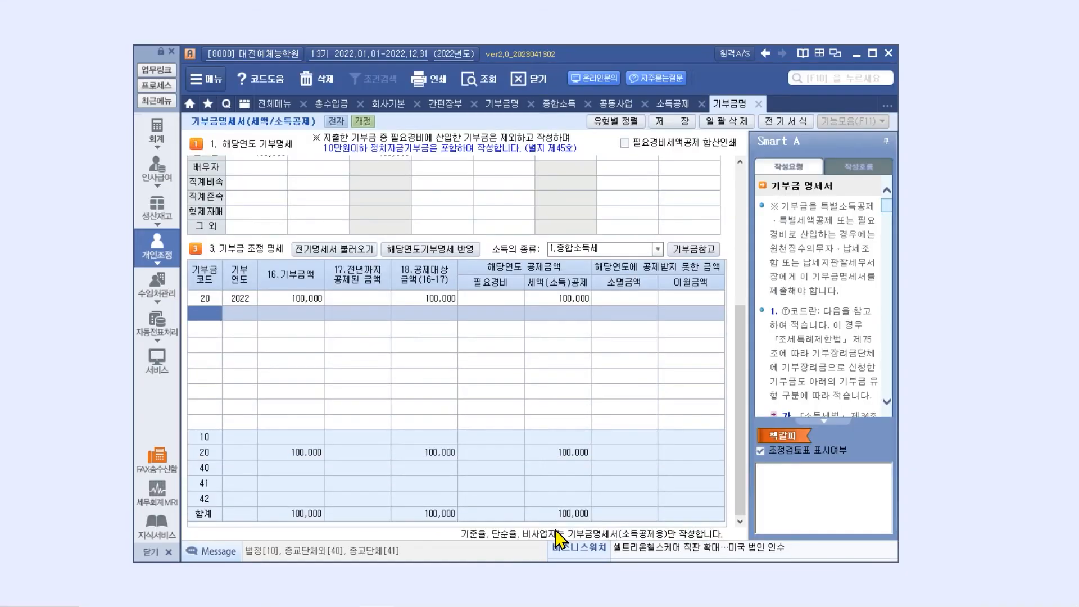
left_click(578, 299)
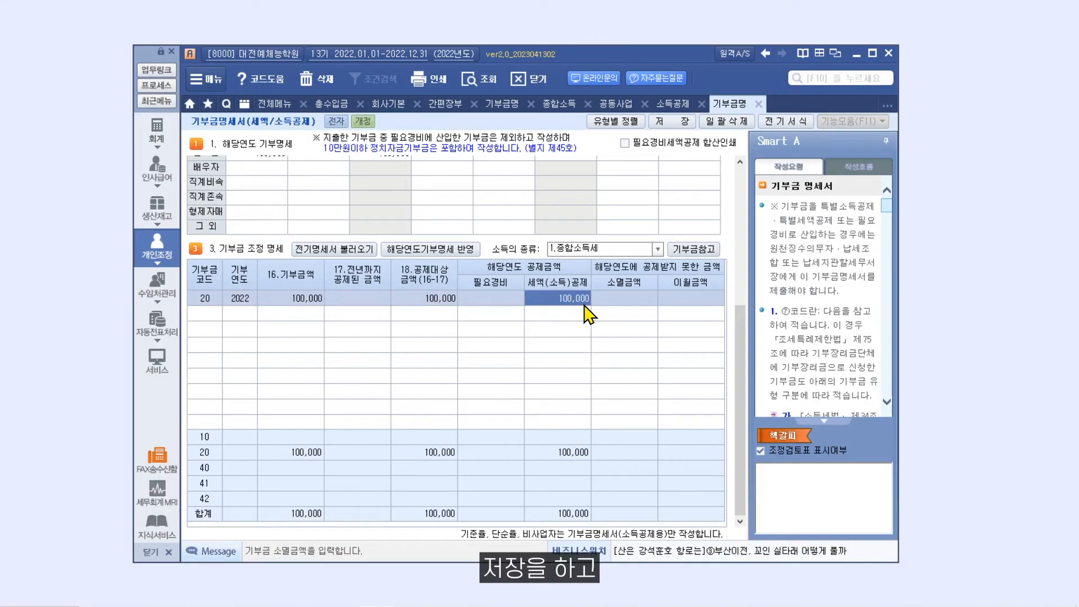
left_click(684, 123)
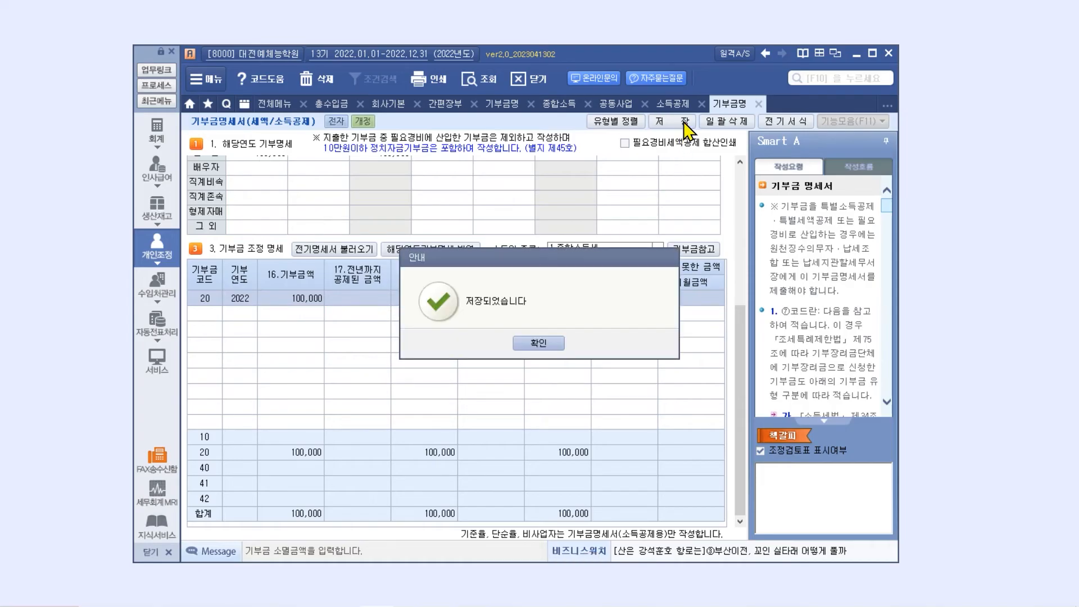
left_click(540, 343)
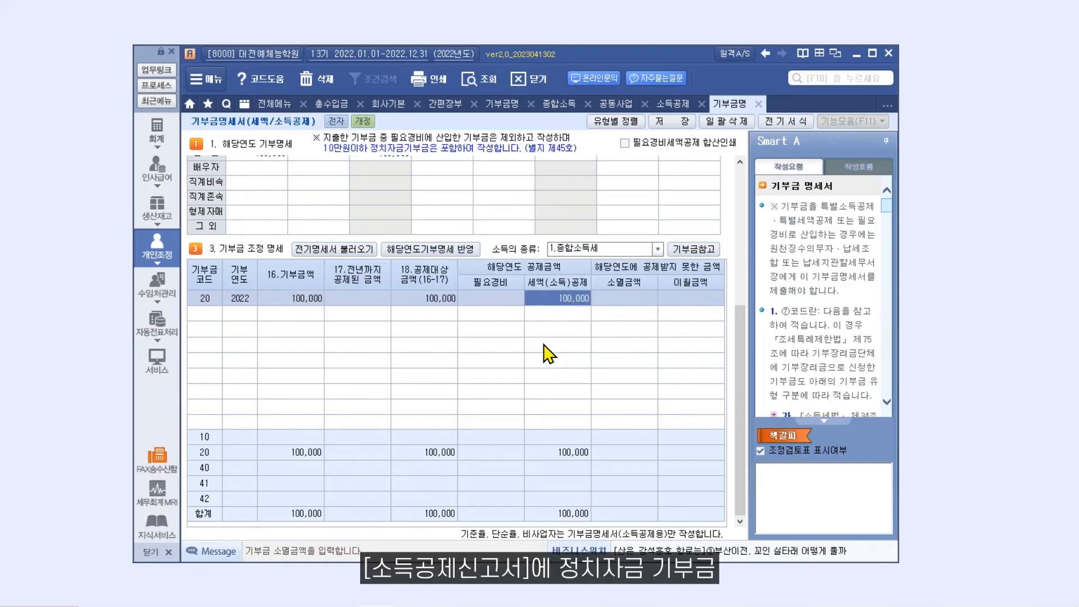
Step: In 소득공제신고서, load the 기부금명세(소득공제용) data into the 정치자금기부금 10만원 이하 donation details and apply it
left_click(674, 108)
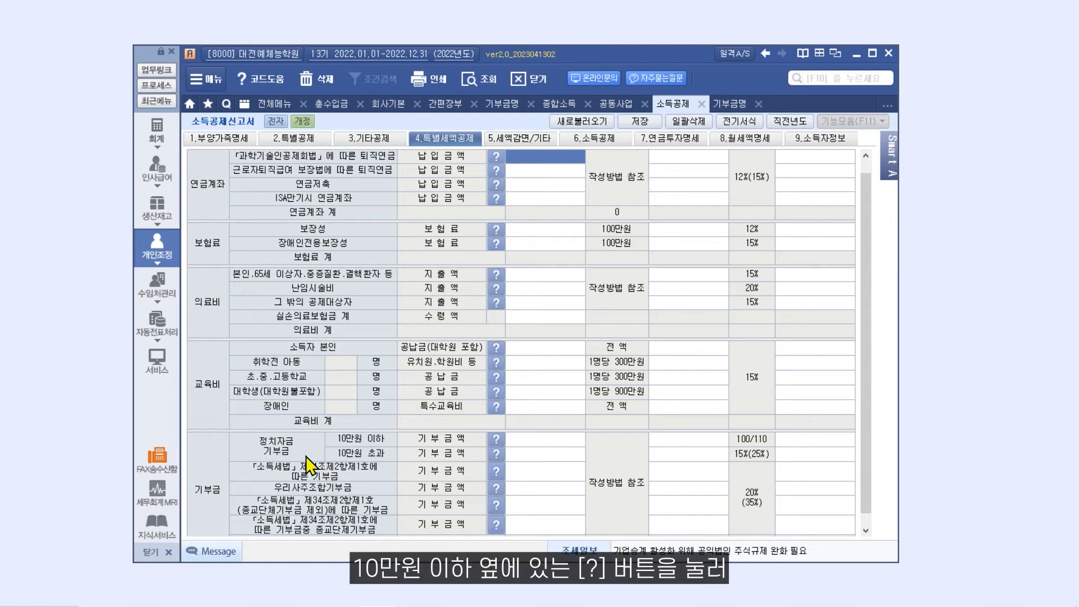
left_click(495, 440)
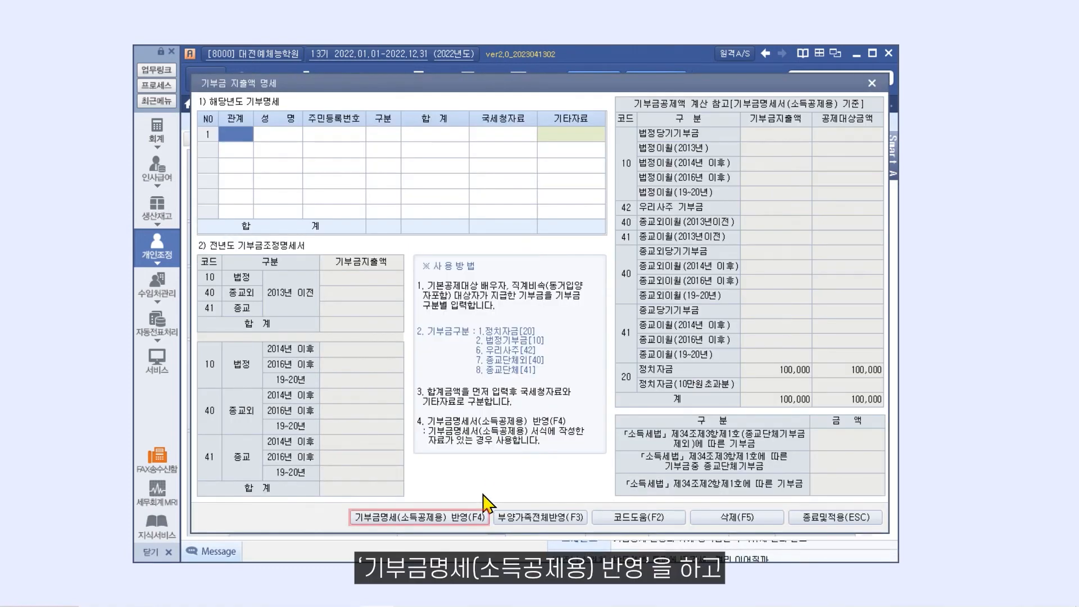
left_click(485, 512)
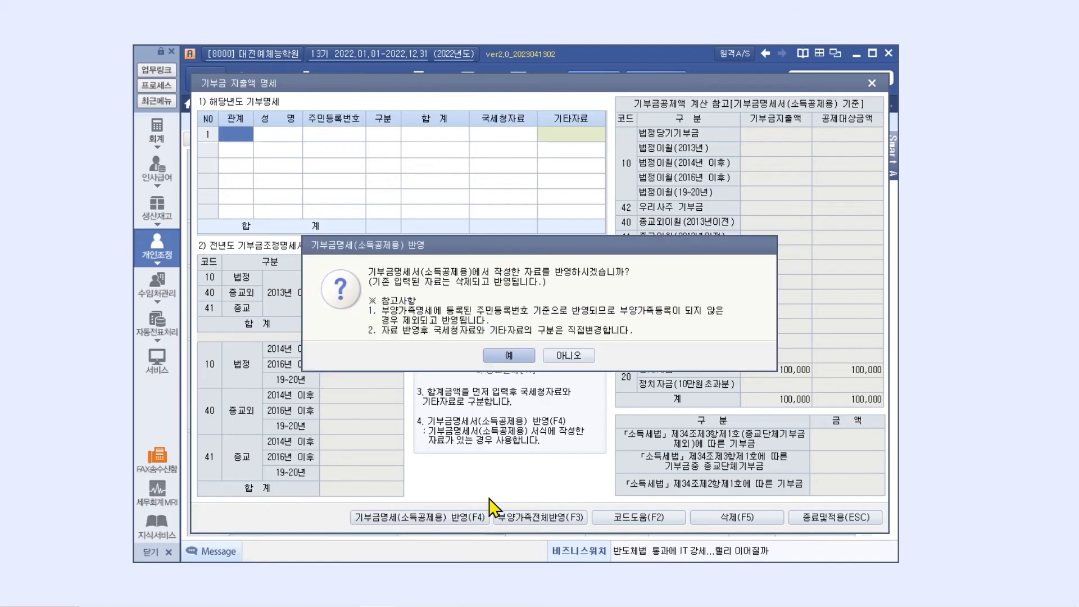
left_click(511, 356)
left_click(857, 527)
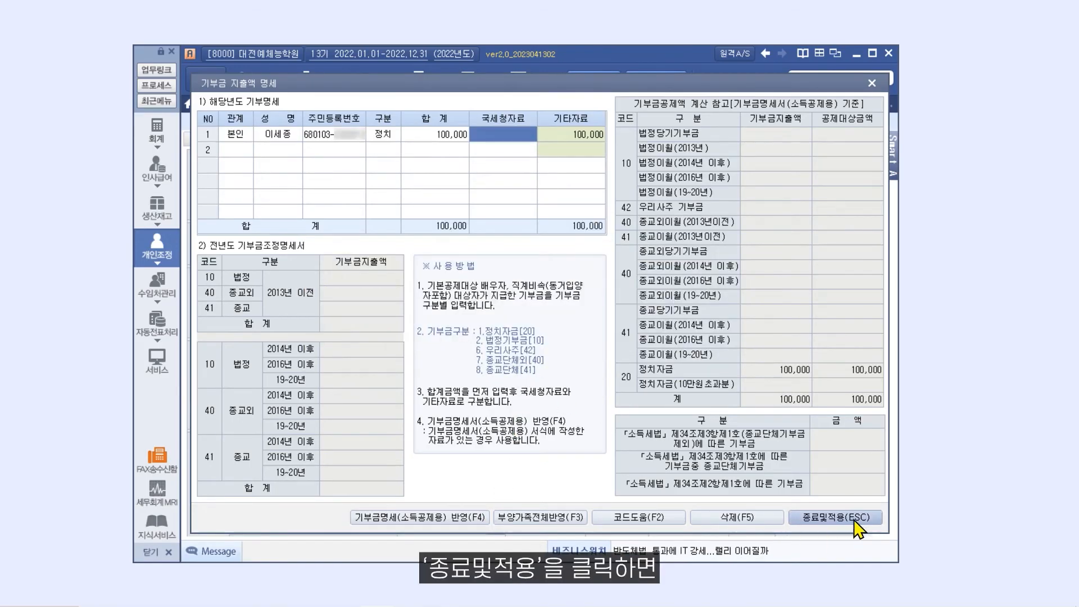
left_click(509, 344)
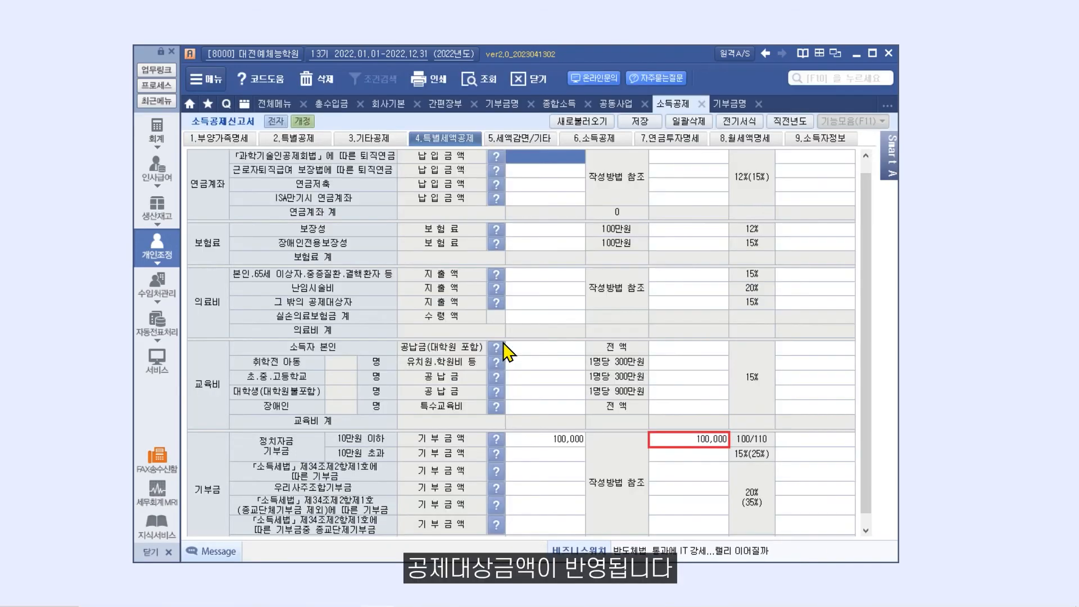
Step: Enter 90,909 as the 공제세액 for 정치자금기부금 10만원 이하 in 4.특별세액공제
left_click(684, 443)
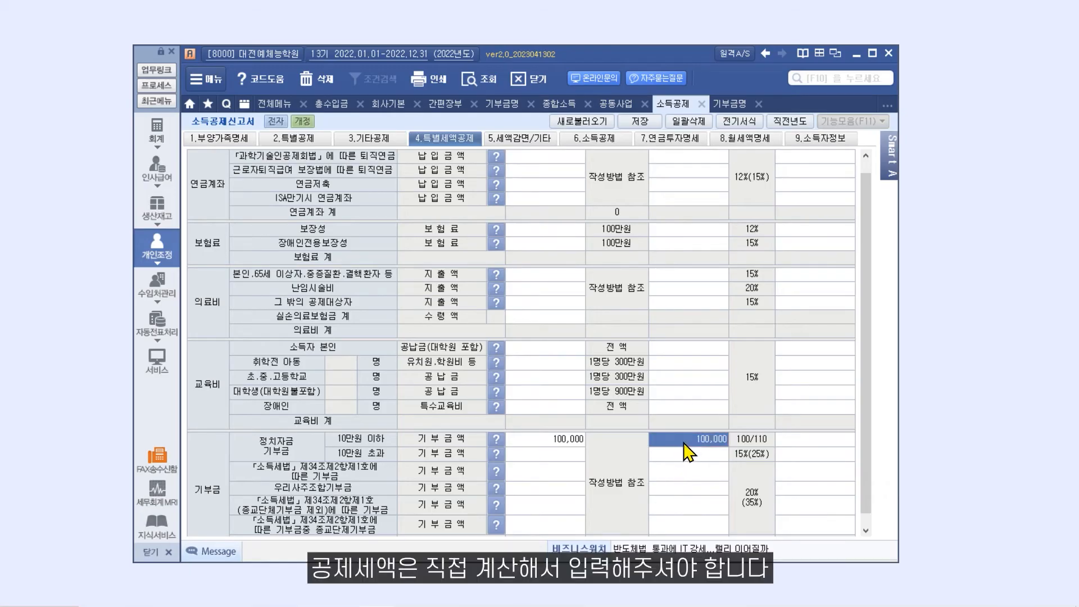
left_click(798, 441)
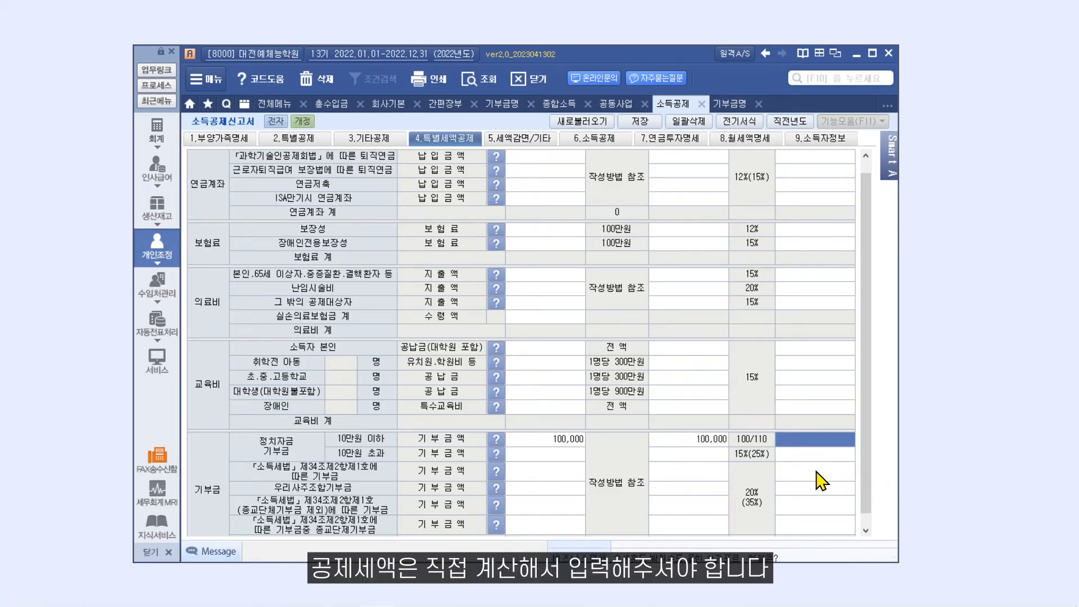
type("90,909")
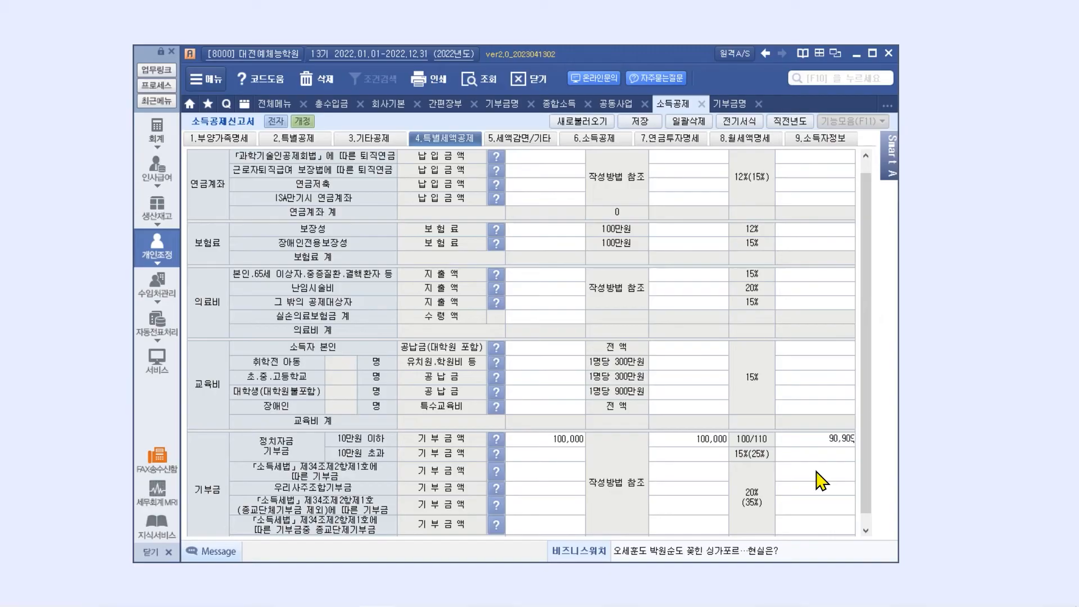
key("Return")
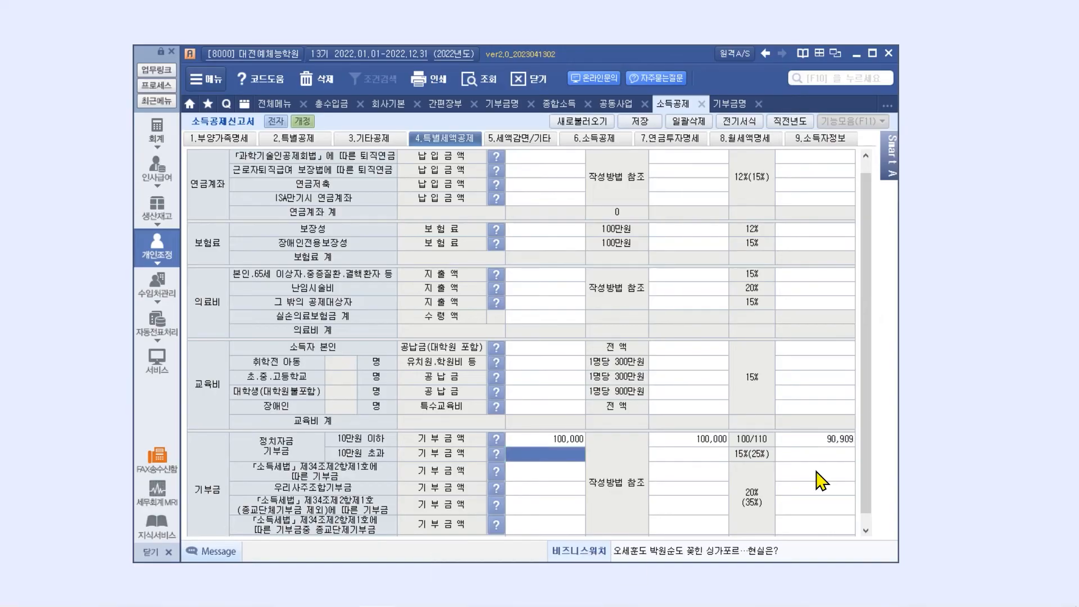
Step: Refresh 6.소득공제 with the data entered in sections 1 to 5 and save the 소득공제신고서
left_click(623, 138)
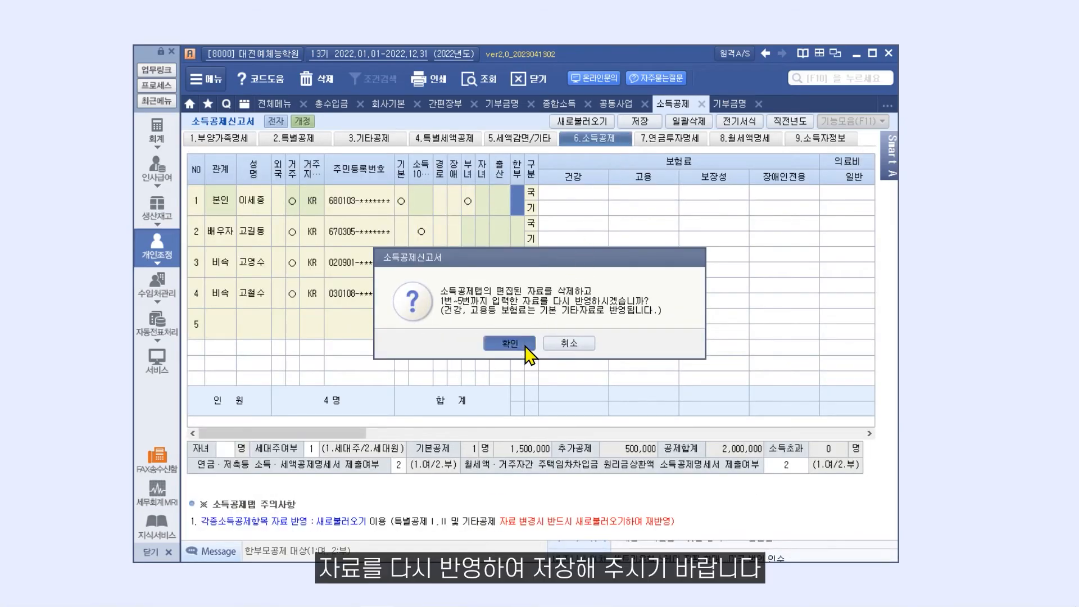
left_click(506, 343)
left_click(641, 121)
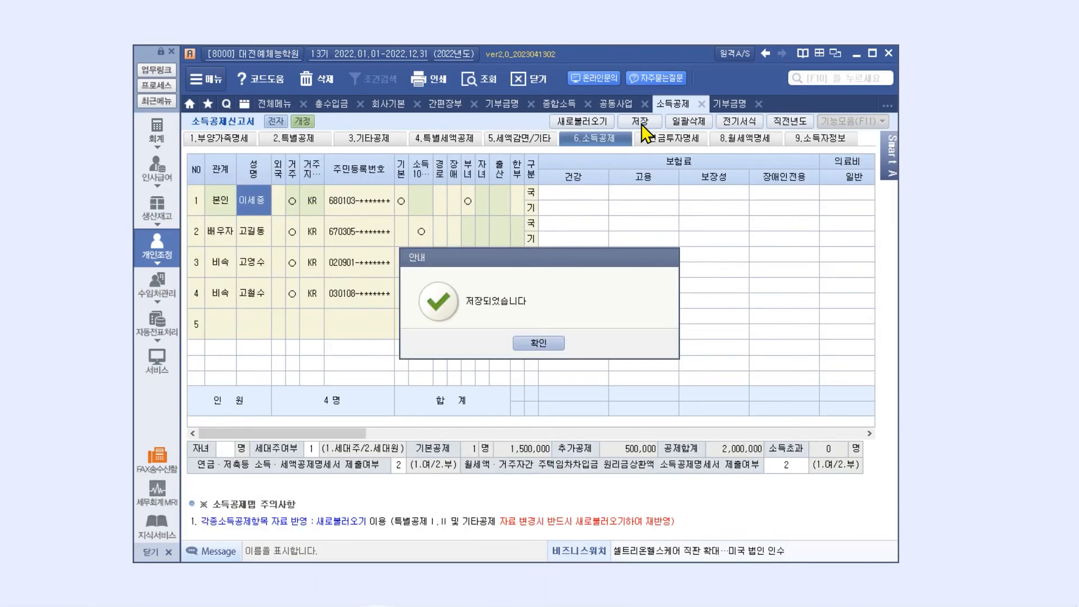
left_click(539, 343)
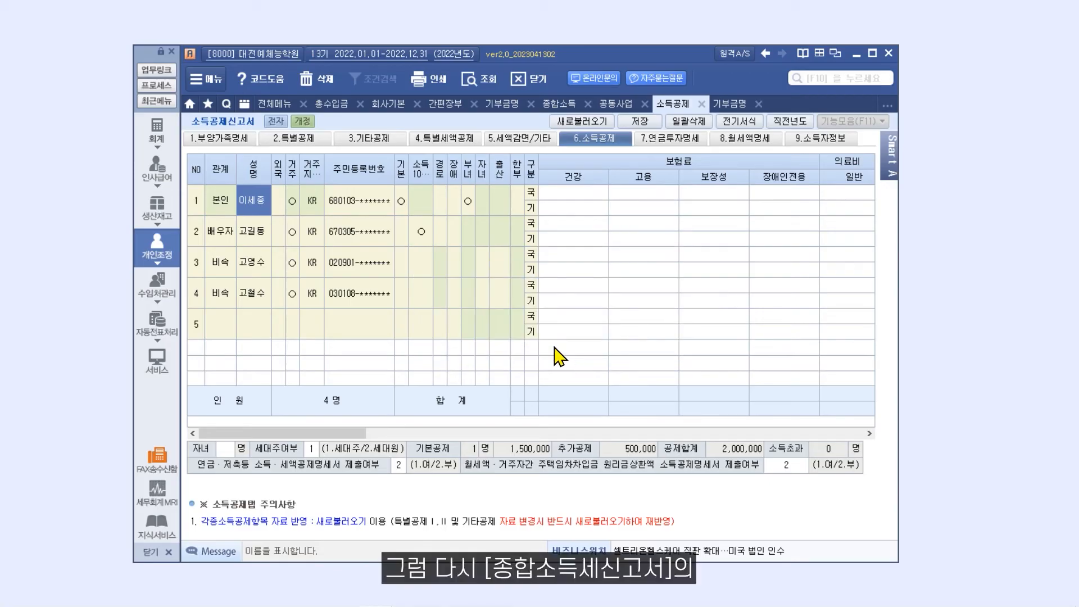
Step: Load the 소득공제신고서 data into the 소득공제등 section of the 종합소득세신고서
left_click(562, 98)
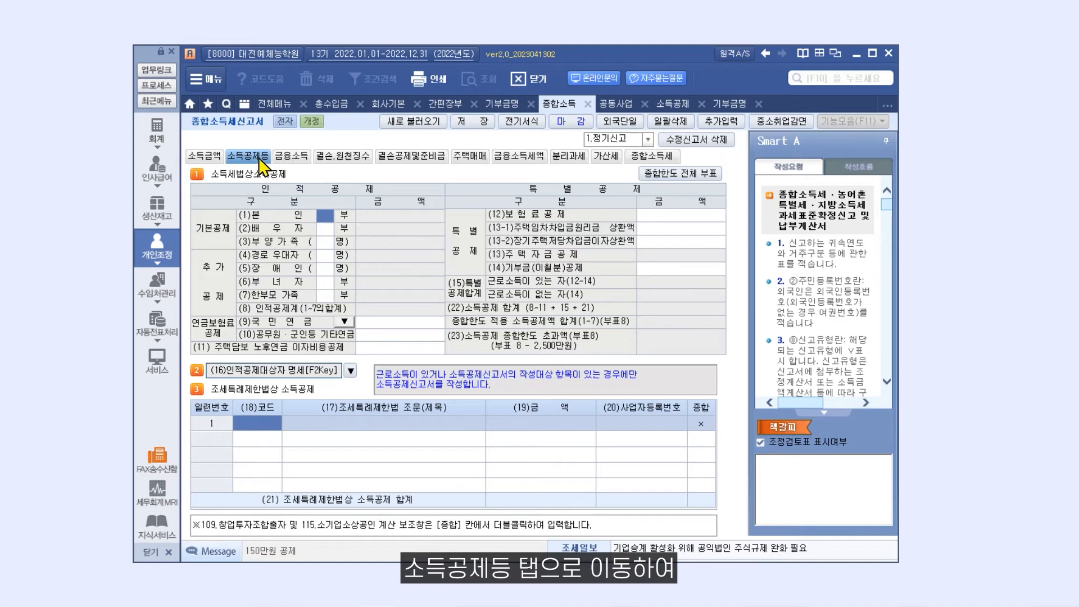
left_click(403, 121)
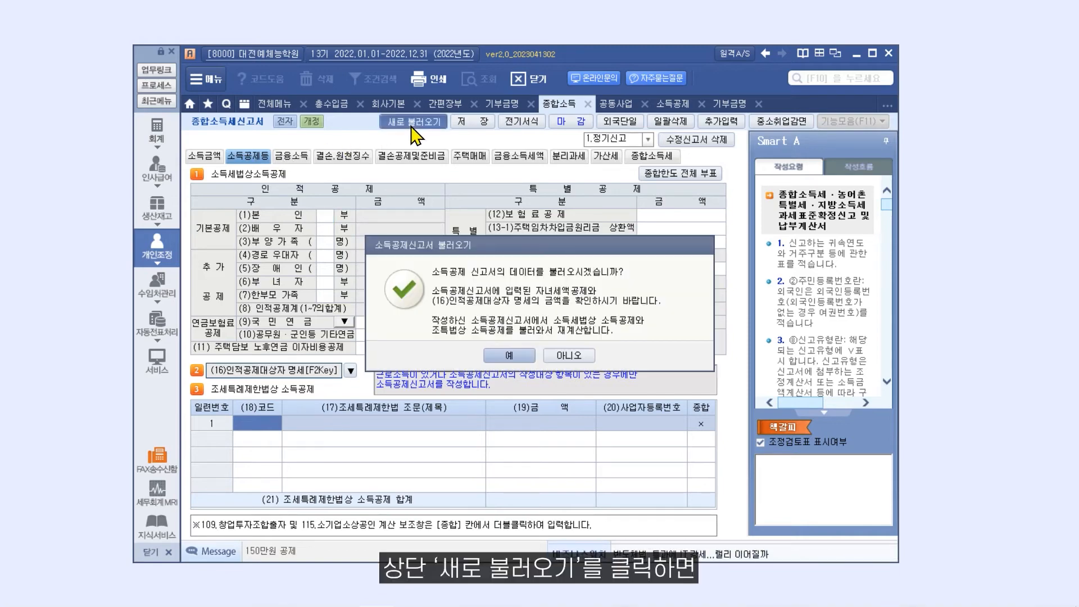
left_click(515, 360)
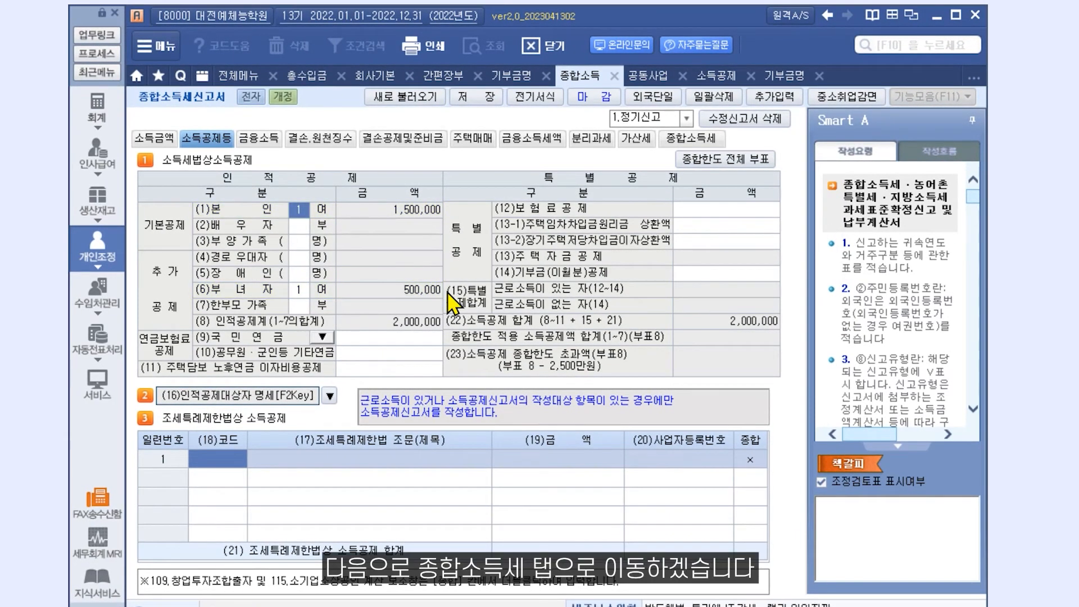
Step: Load the tax credit amounts anew into the 세액공제명세서 of the 종합소득세 section and confirm them
left_click(691, 138)
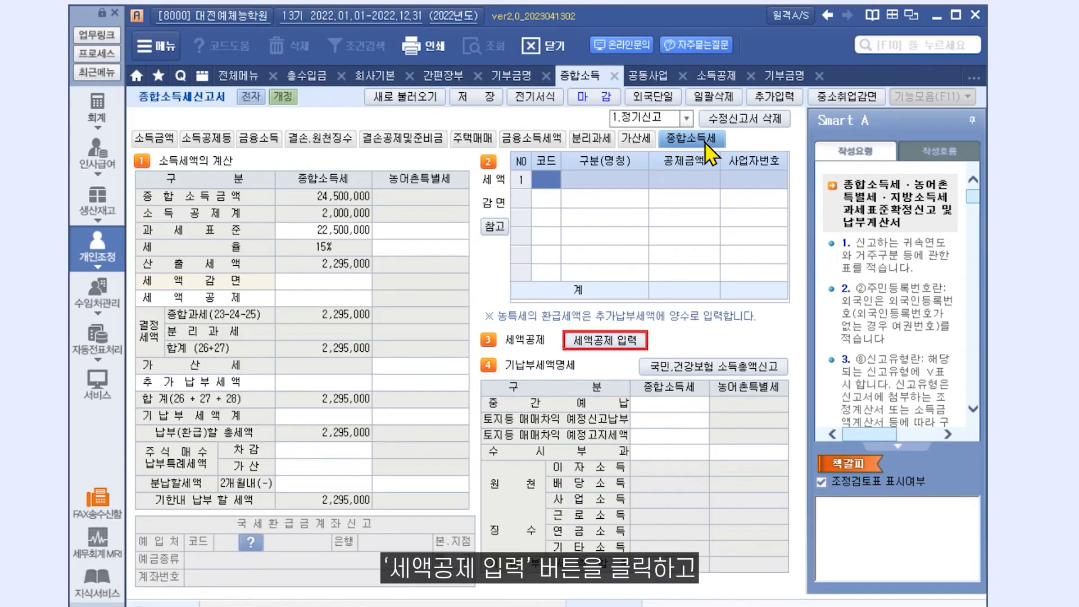
left_click(633, 346)
left_click(549, 57)
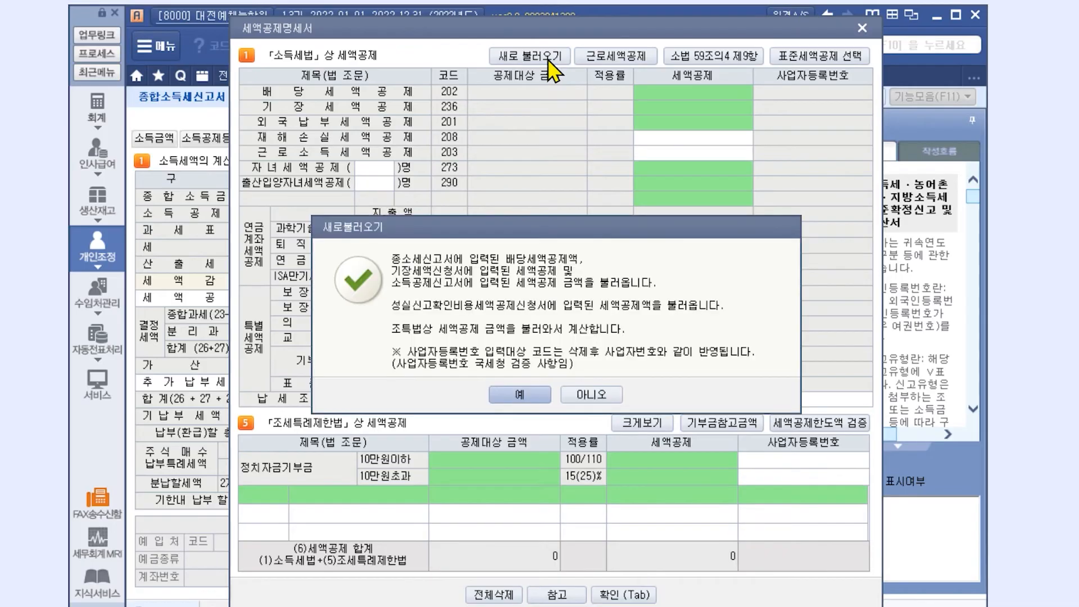
left_click(540, 394)
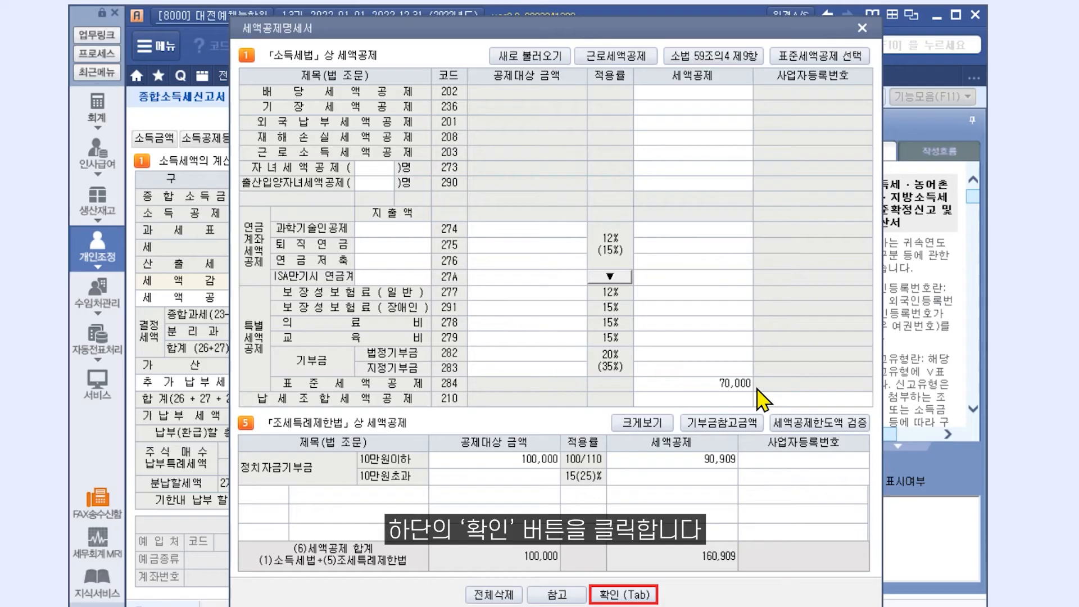
left_click(630, 595)
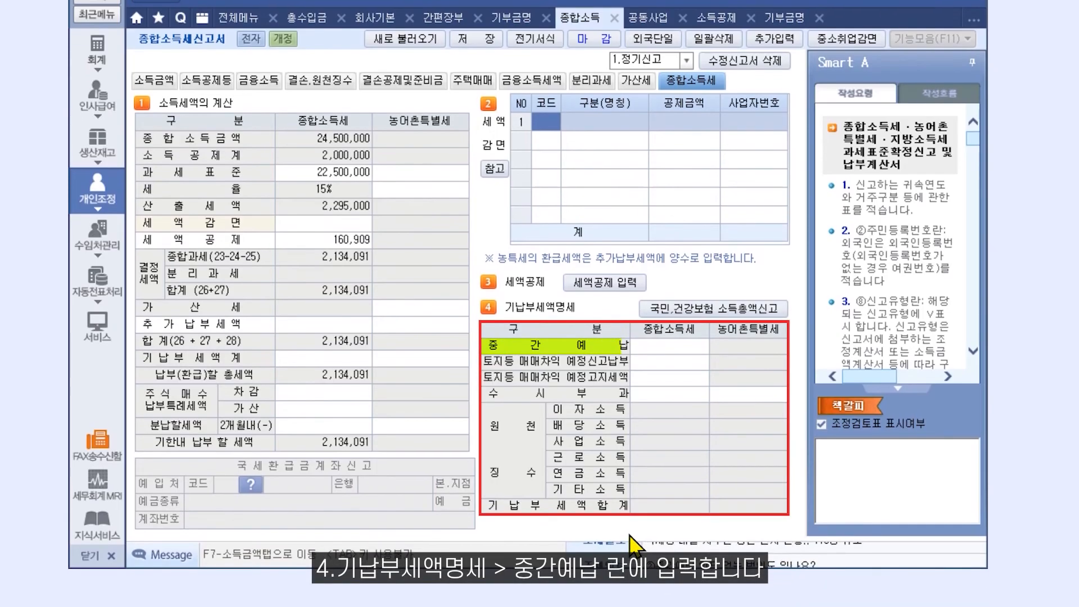
Step: Enter 500,000 as the 종합소득세 amount for 중간예납 in 4.기납부세액명세
left_click(692, 346)
type("500000")
key("Return")
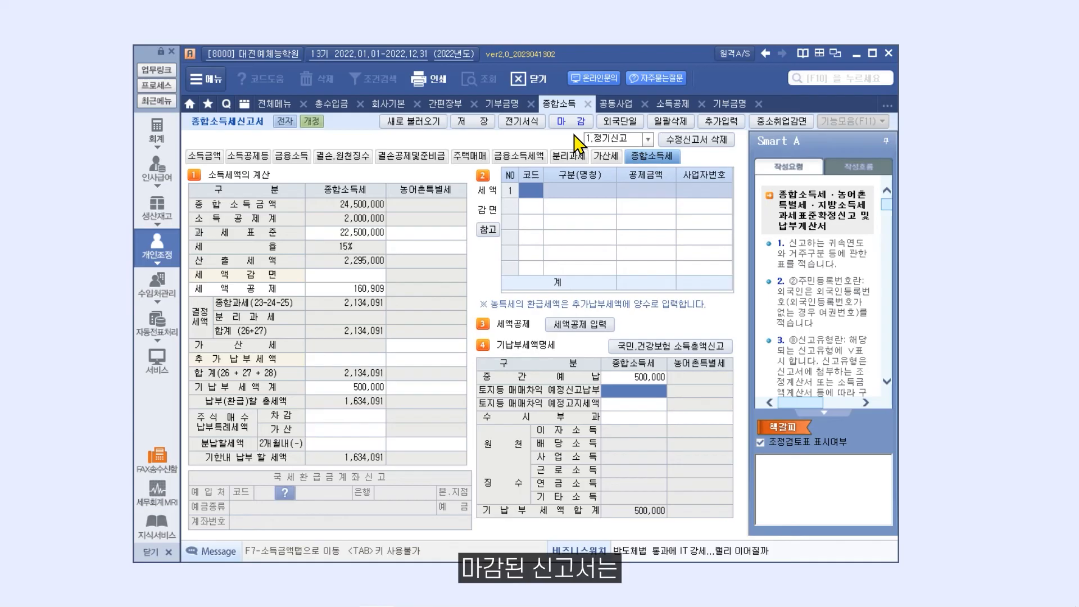
Step: Look up the 전자신고/출력/백업 functions in the full program menu
left_click(275, 104)
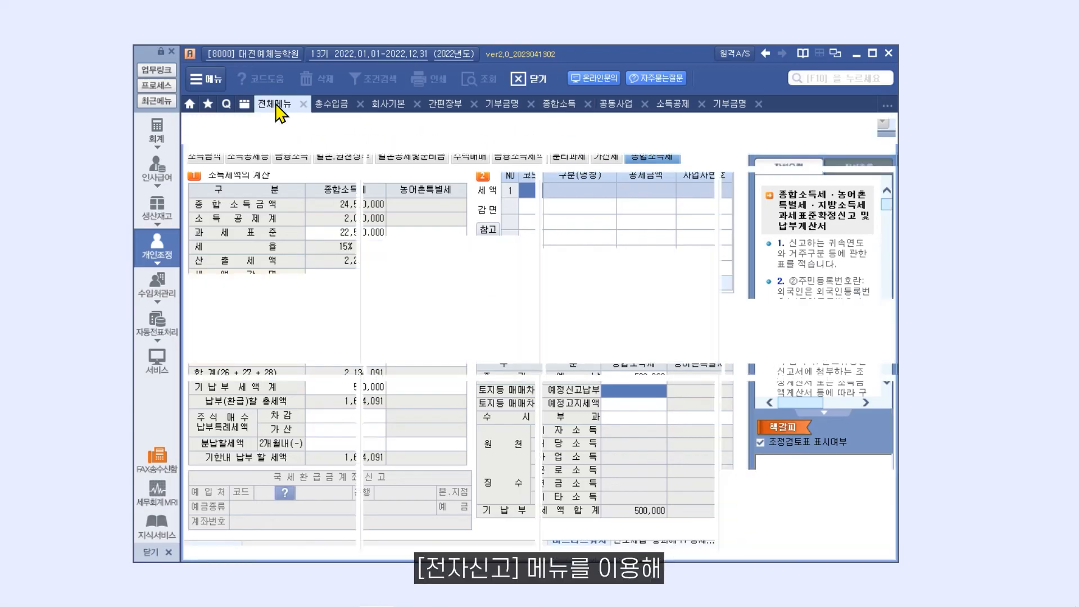
left_click(739, 126)
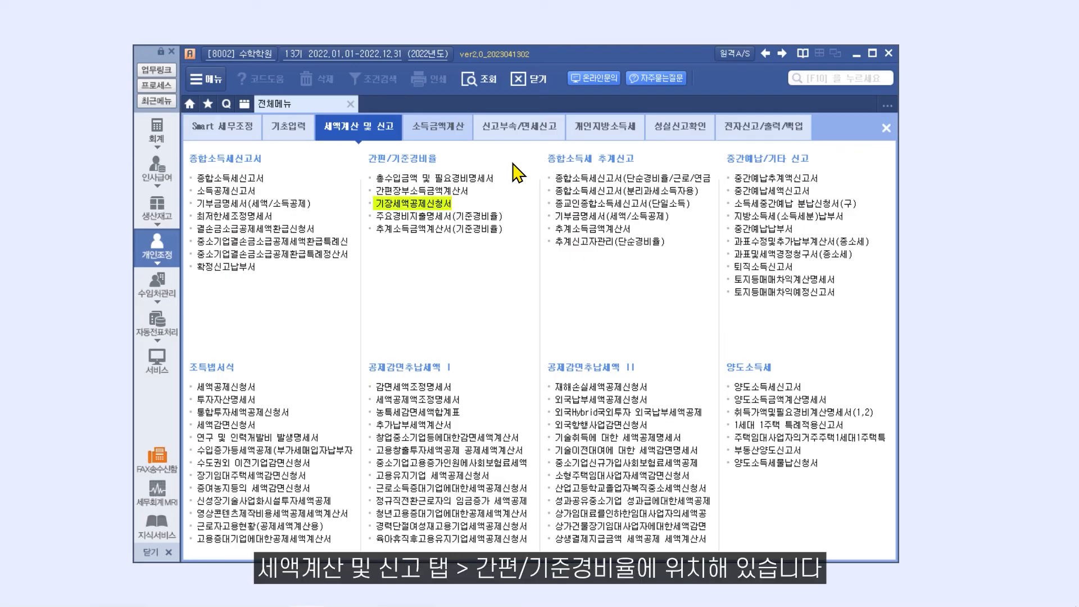
Step: Open the 기장세액공제신청서 for 수학학원 and load its company details and amounts from the related forms
left_click(416, 203)
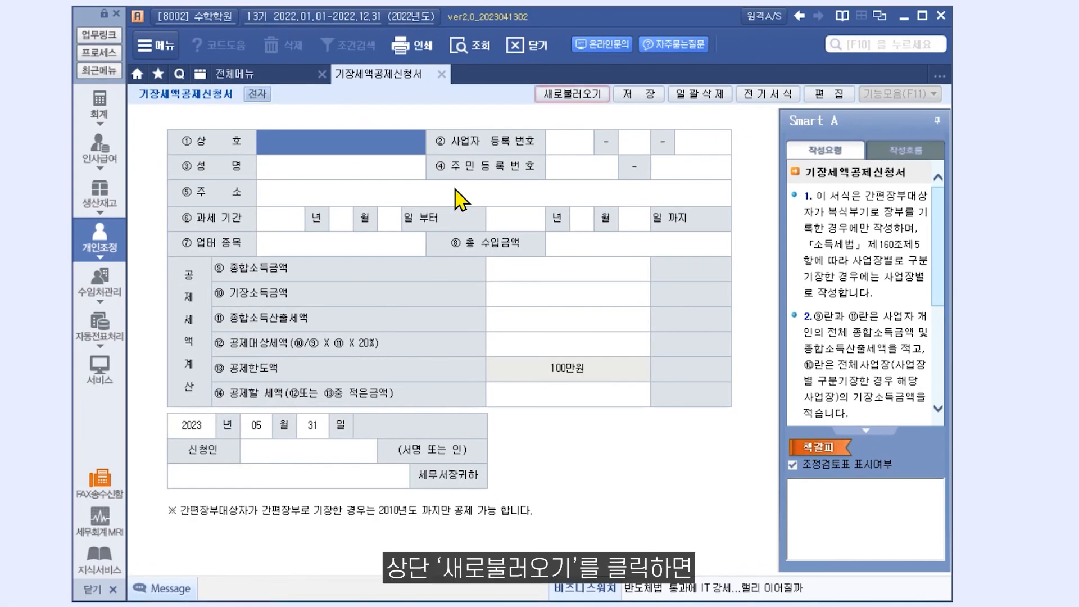
left_click(582, 95)
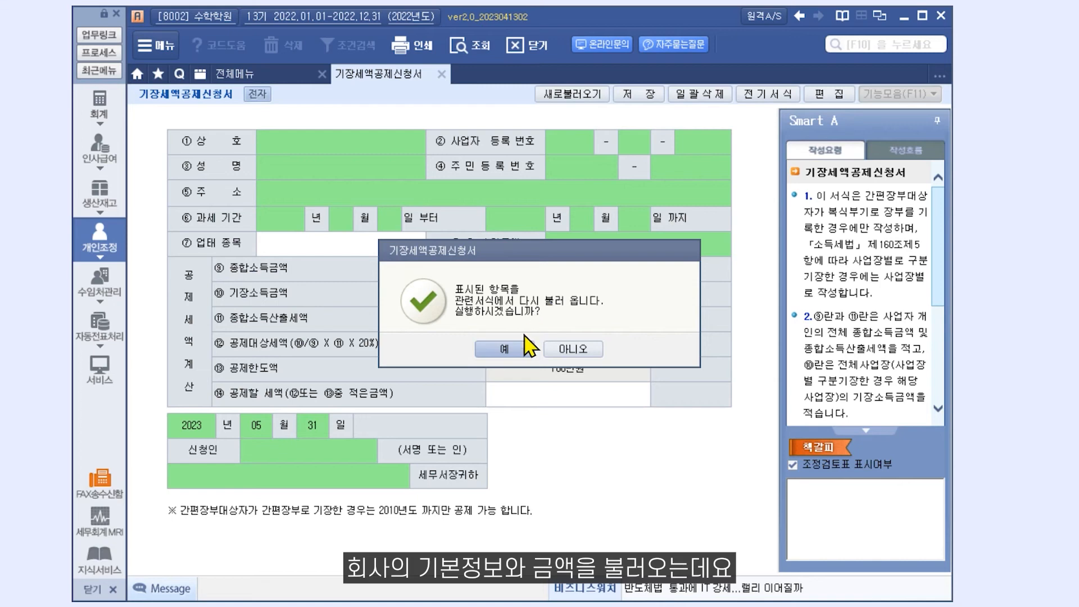
left_click(520, 352)
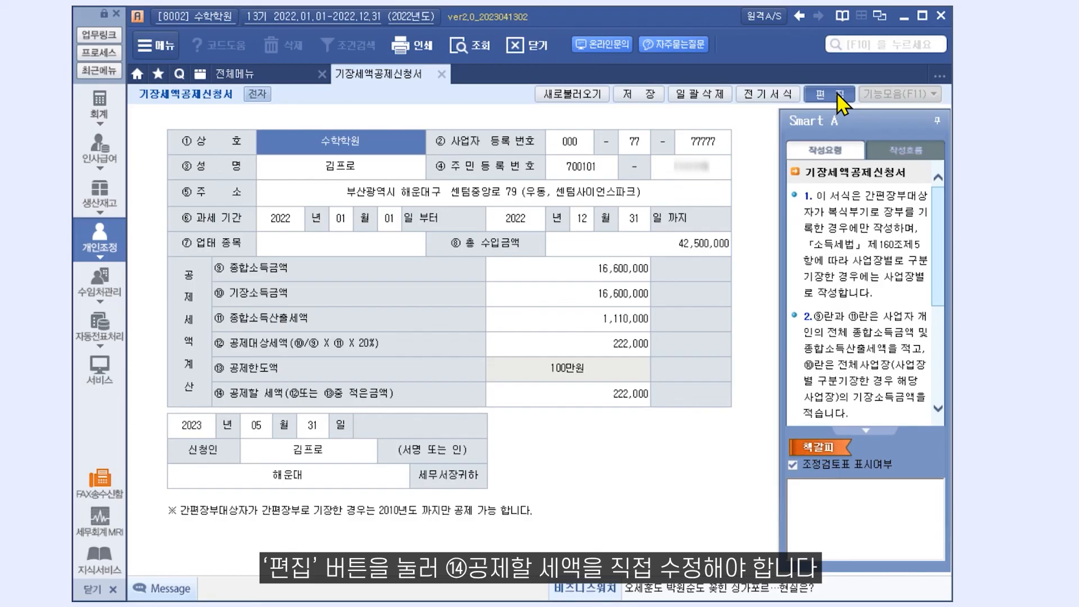
Step: Open ⑭공제할 세액 for direct editing, keep 222,000 and save the 기장세액공제신청서
left_click(837, 93)
left_click(645, 400)
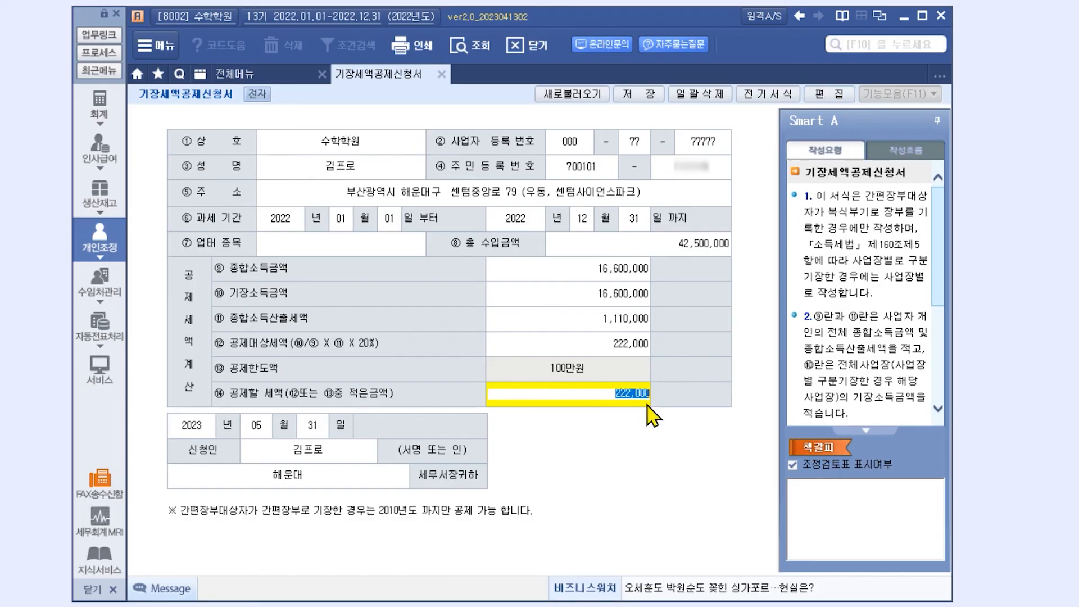
key("Return")
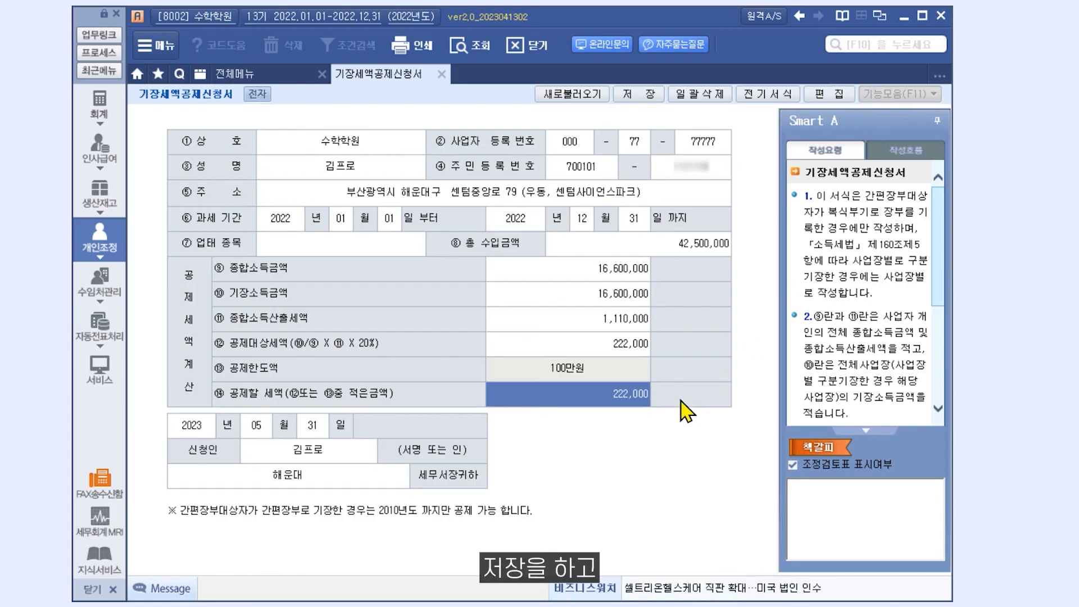
left_click(639, 94)
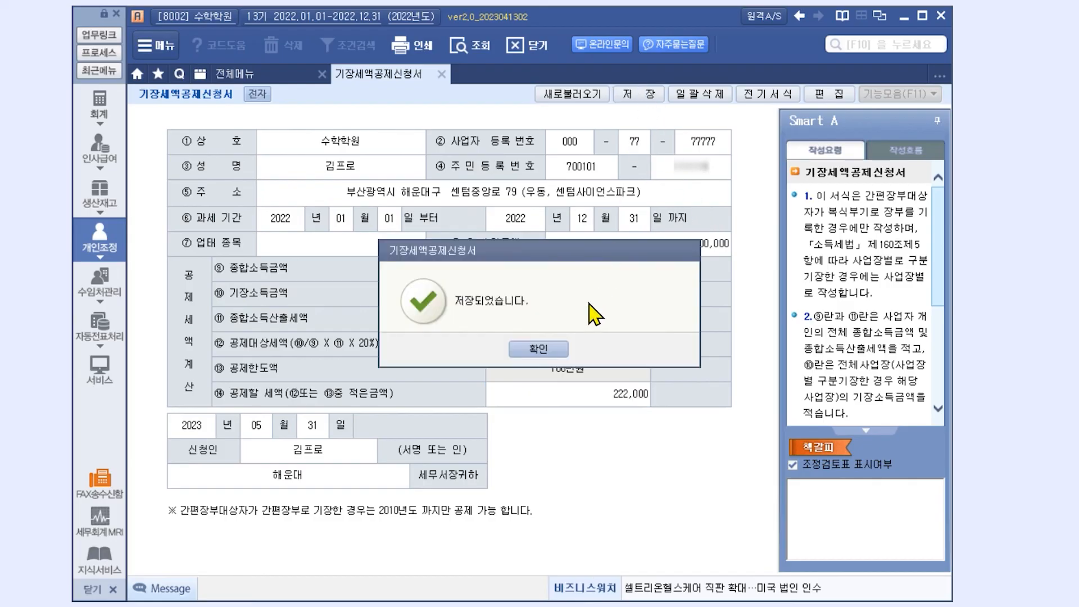
left_click(547, 353)
Step: Open the 종합소득세신고서 and load the saved bookkeeping tax credit into the 세액공제명세서 of its 종합소득세 section
left_click(271, 74)
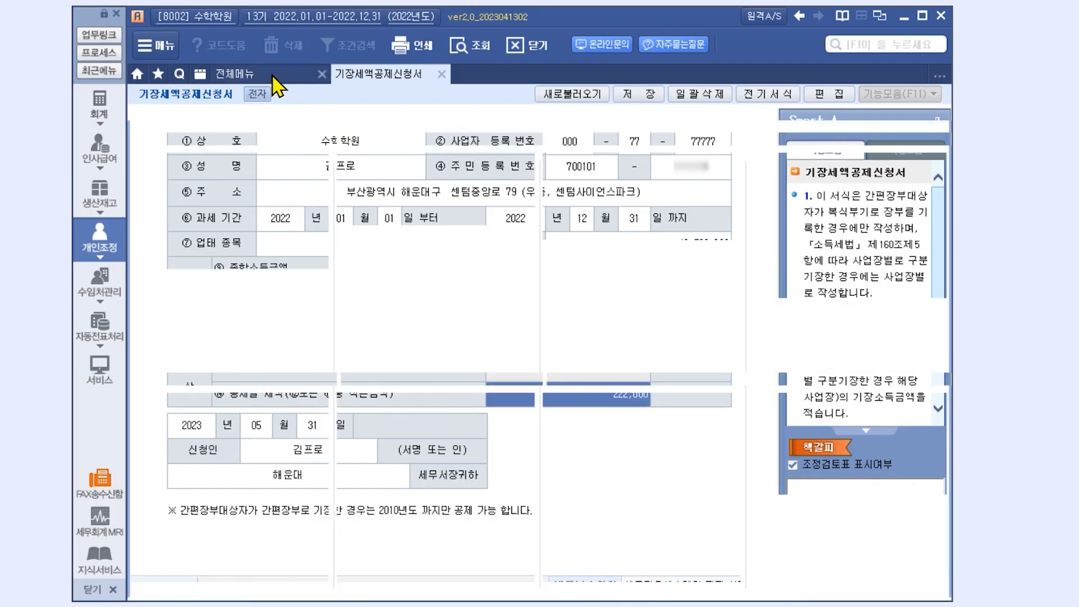
left_click(243, 159)
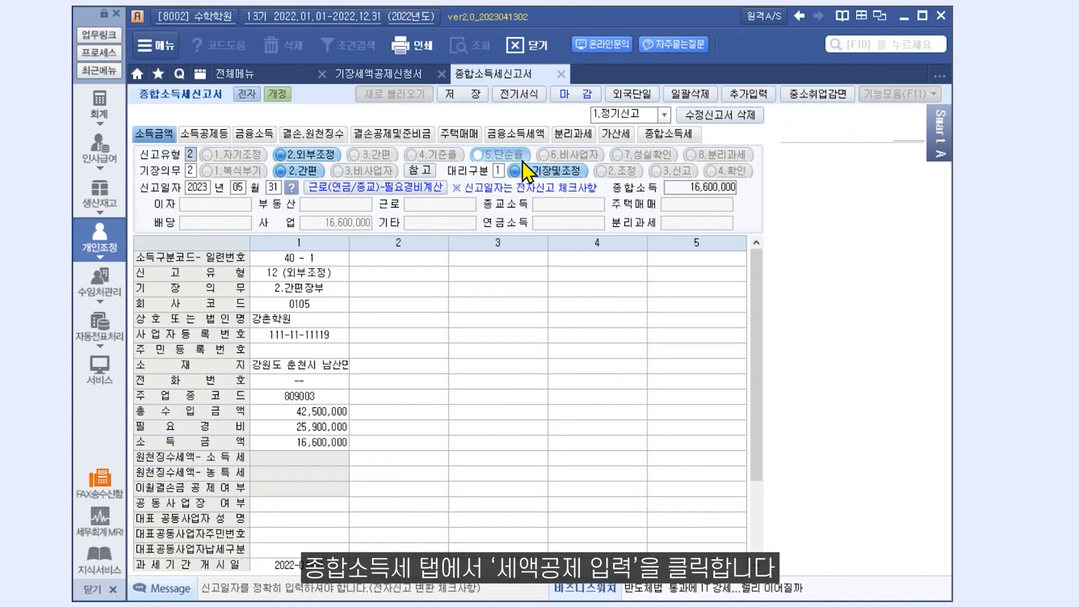
left_click(655, 138)
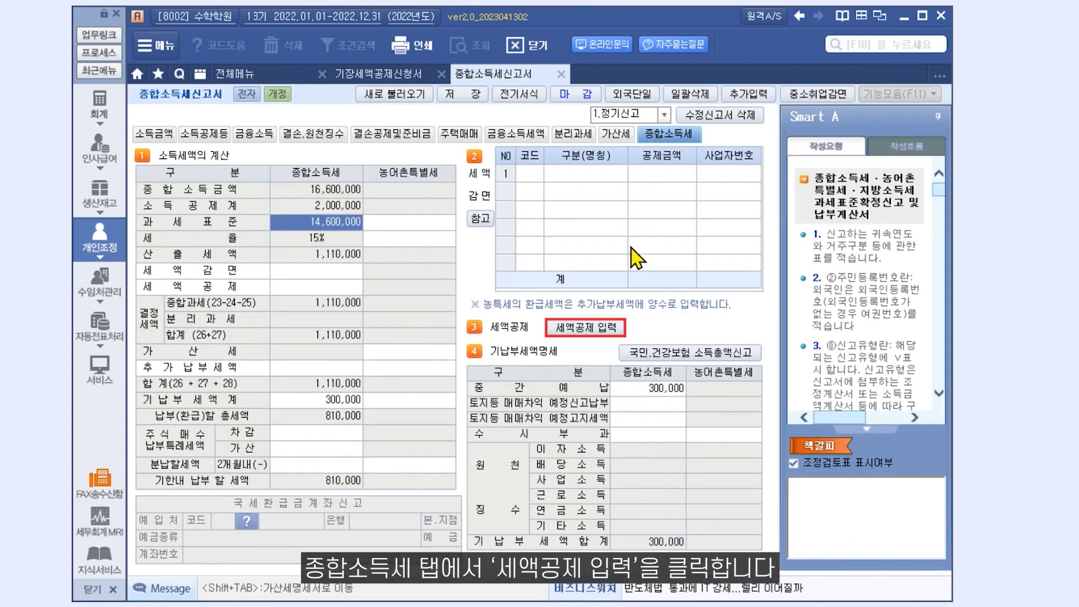
left_click(612, 331)
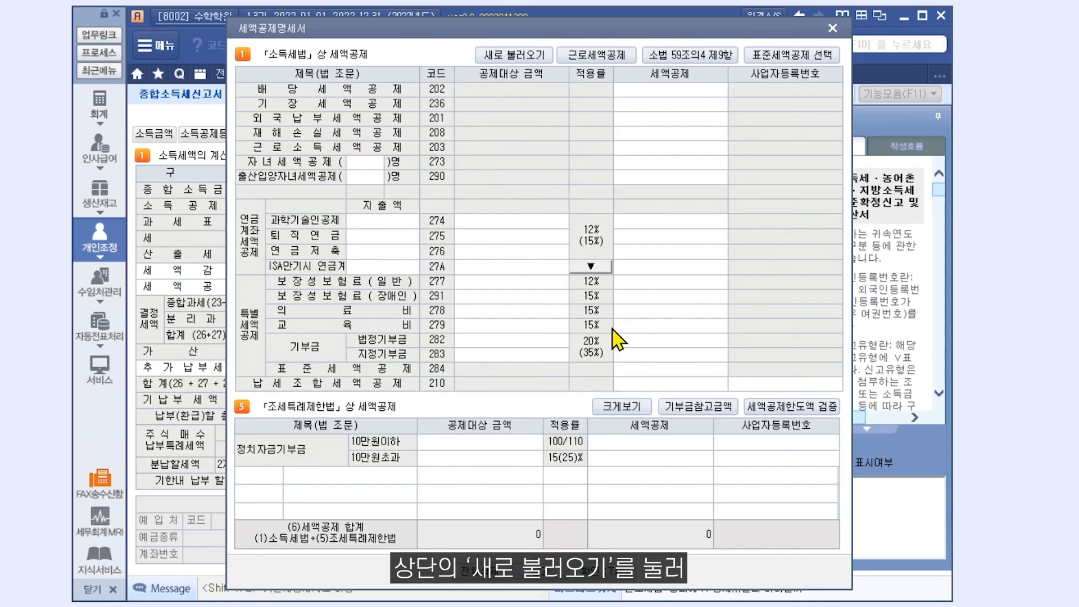
left_click(514, 55)
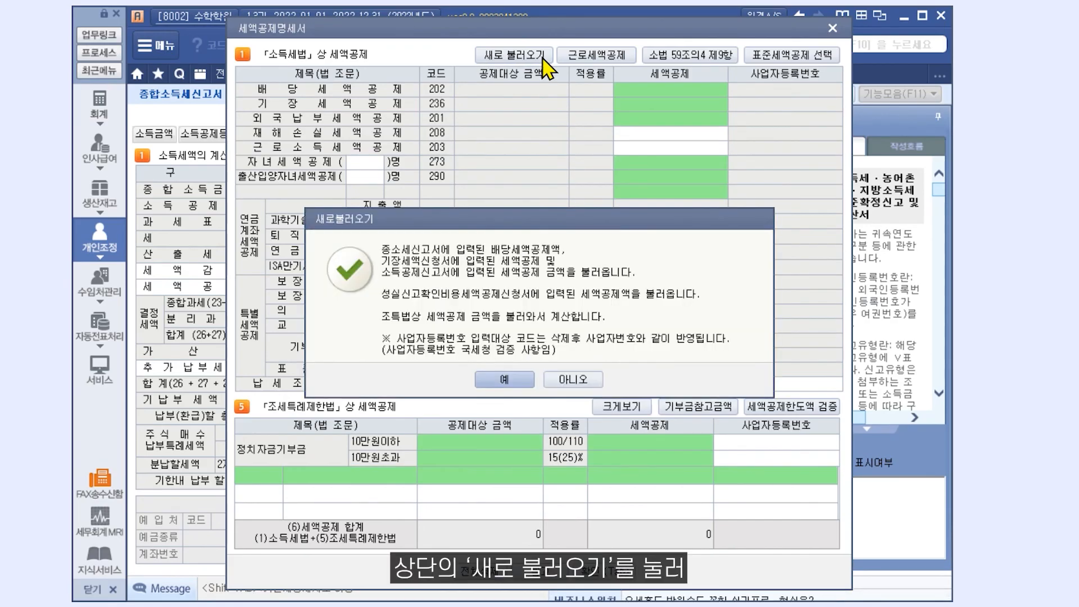
left_click(521, 378)
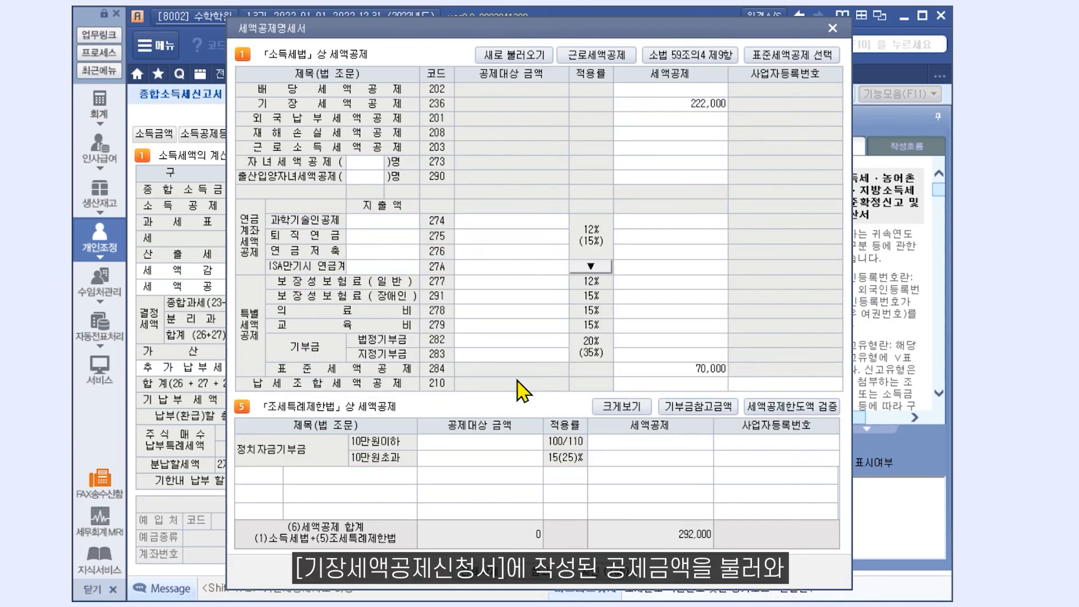